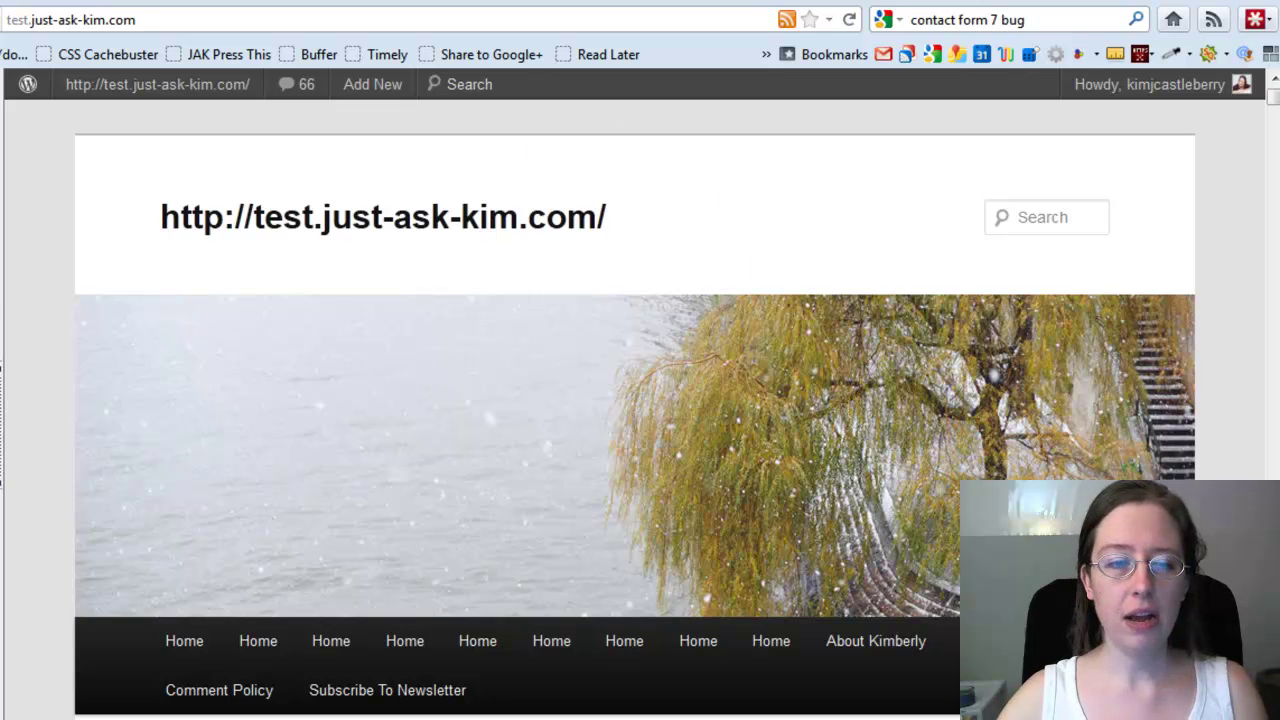
Search the plugin directory for 'contact form 7'.
key(ctrl+Tab)
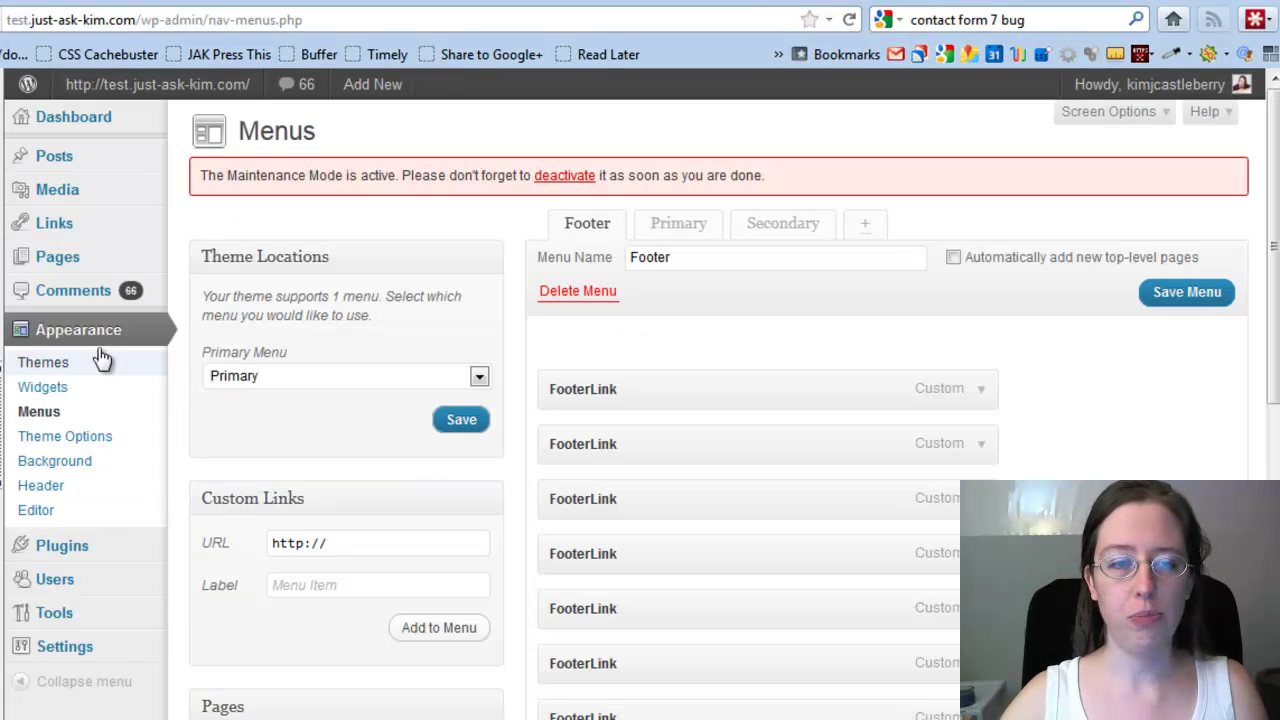
click(40, 548)
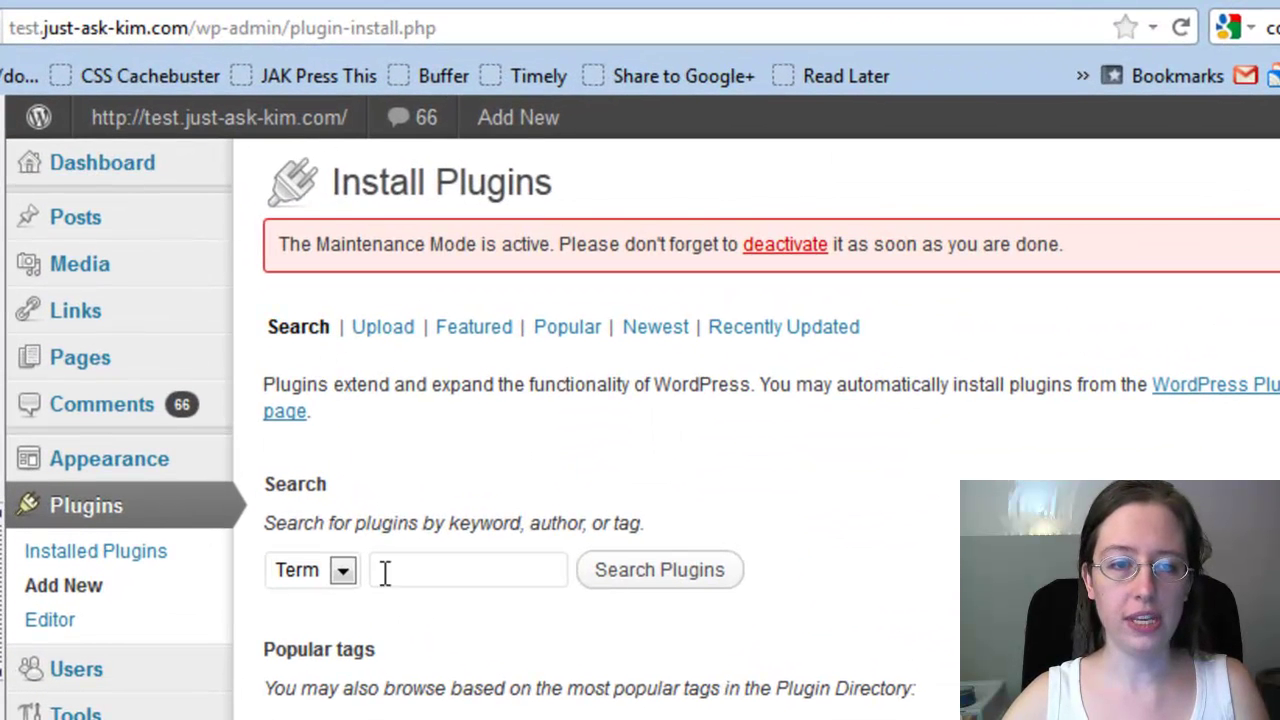
click(306, 430)
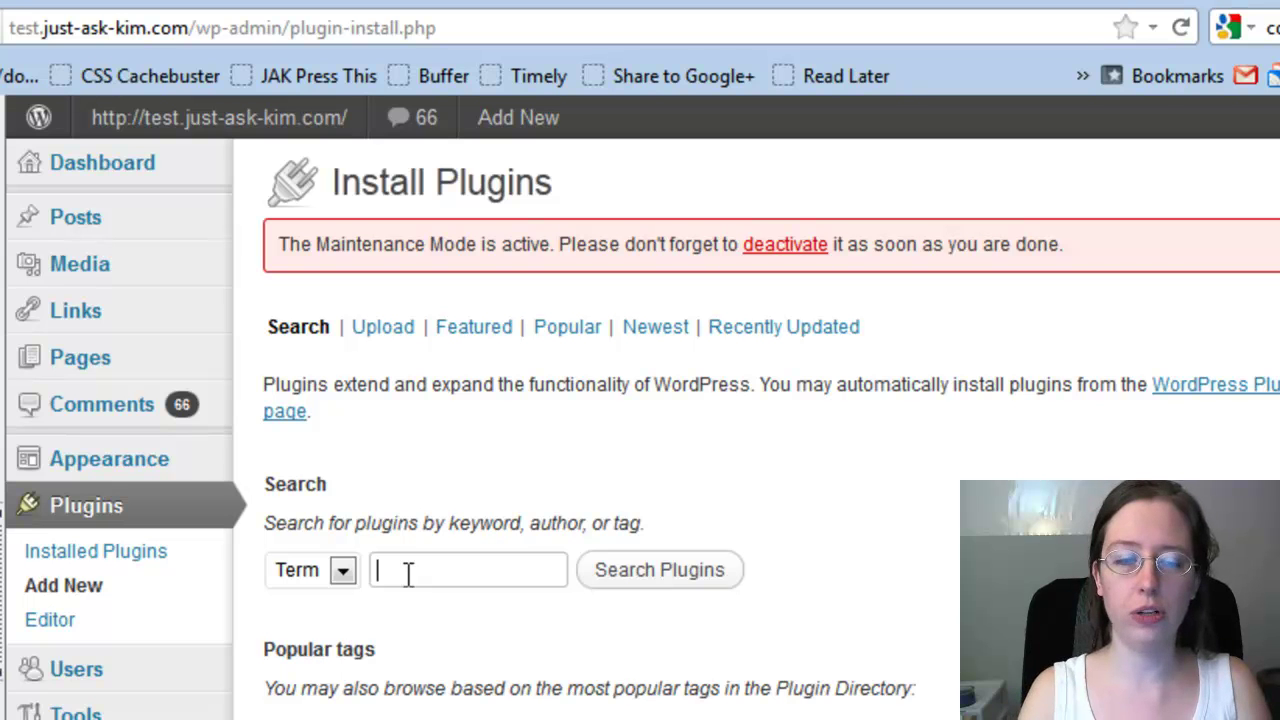
text(contact form 7)
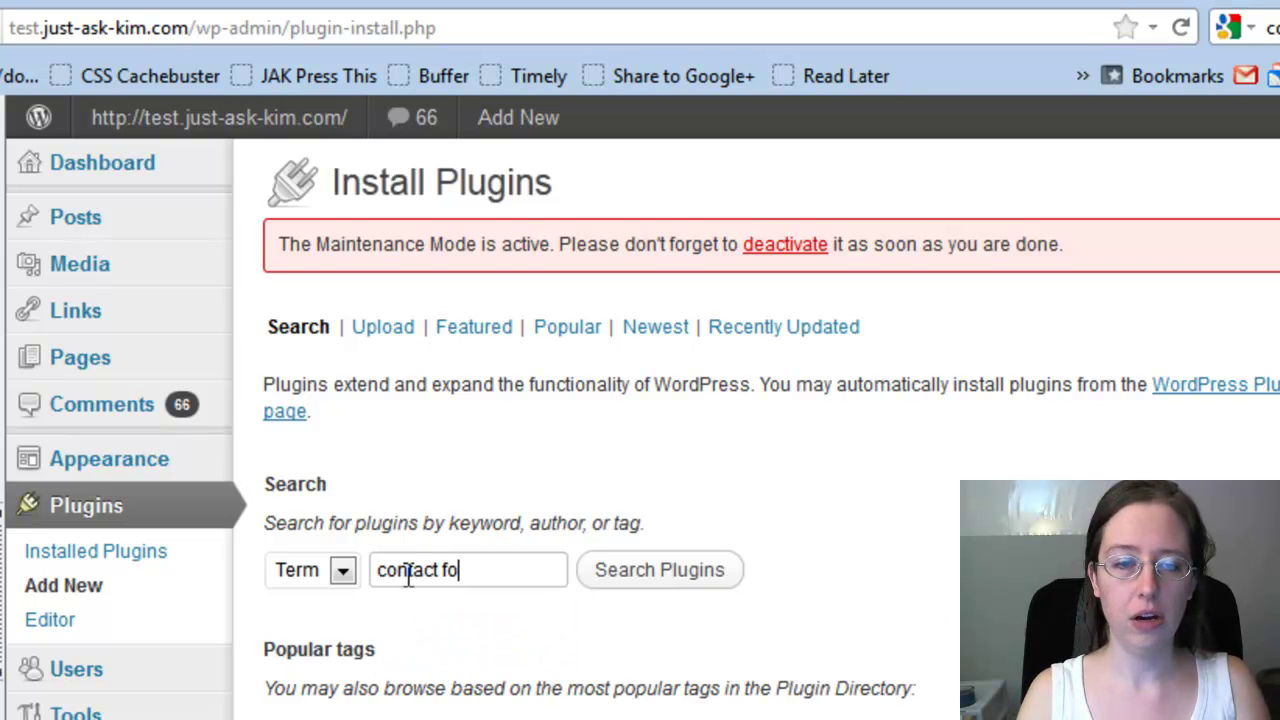
click(645, 578)
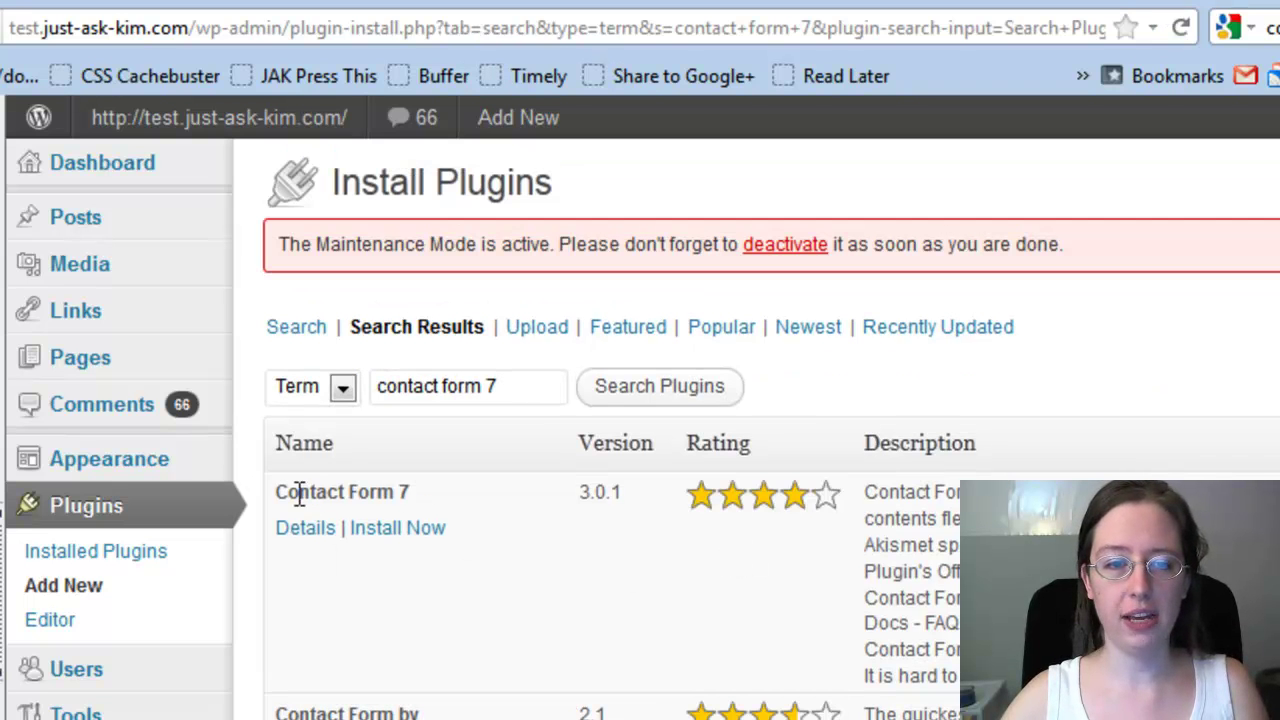
drag(275, 492, 450, 510)
click(450, 502)
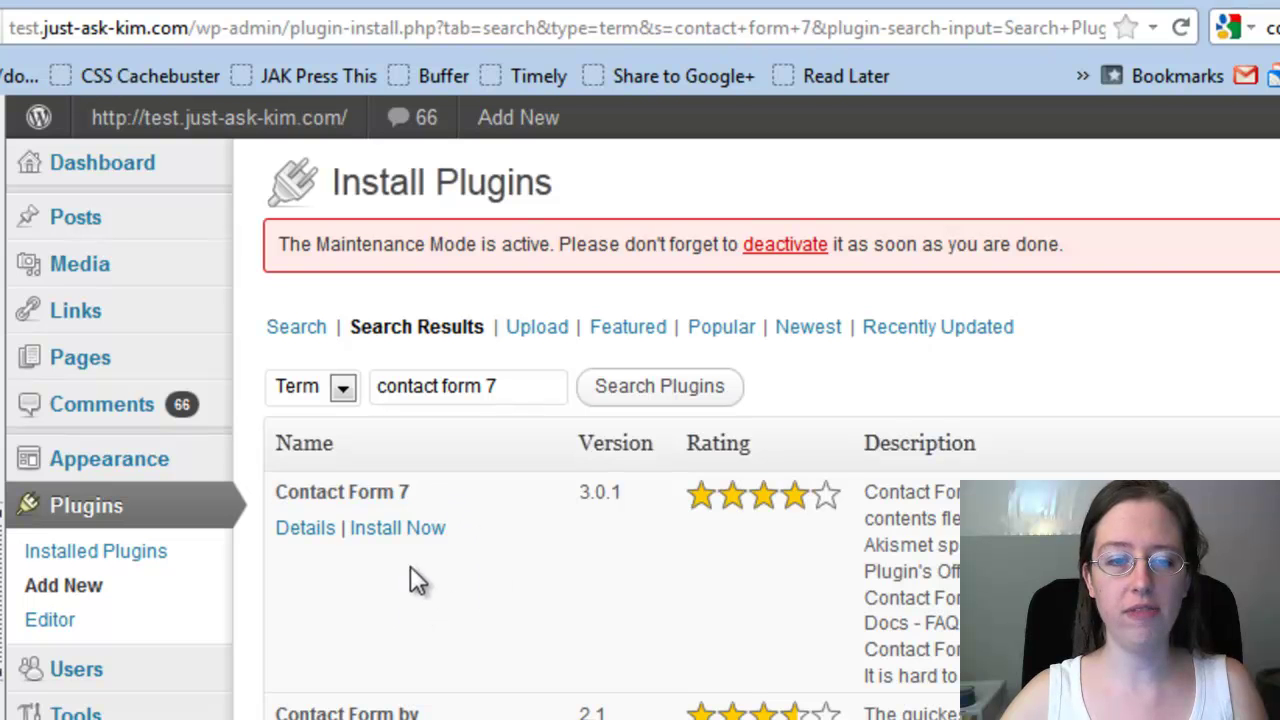
drag(256, 492, 402, 492)
click(448, 491)
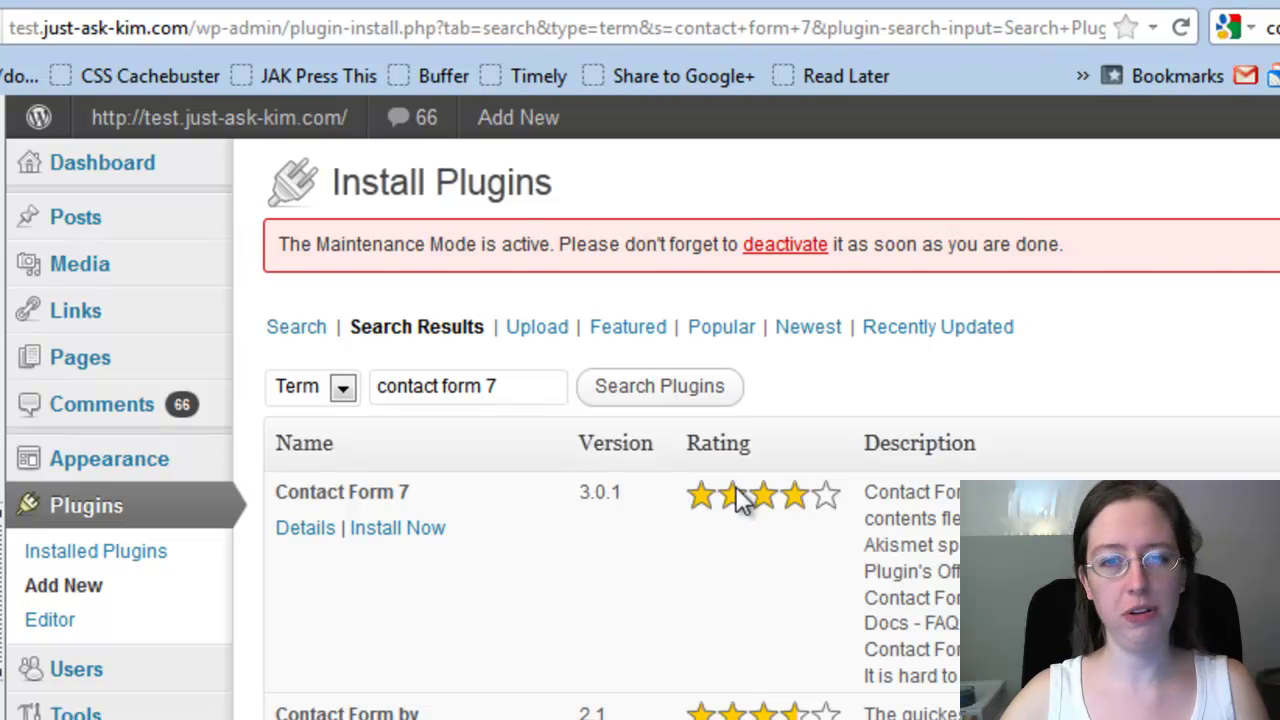
Install the Contact Form 7 3.0.1 plugin and activate it.
click(400, 527)
click(880, 527)
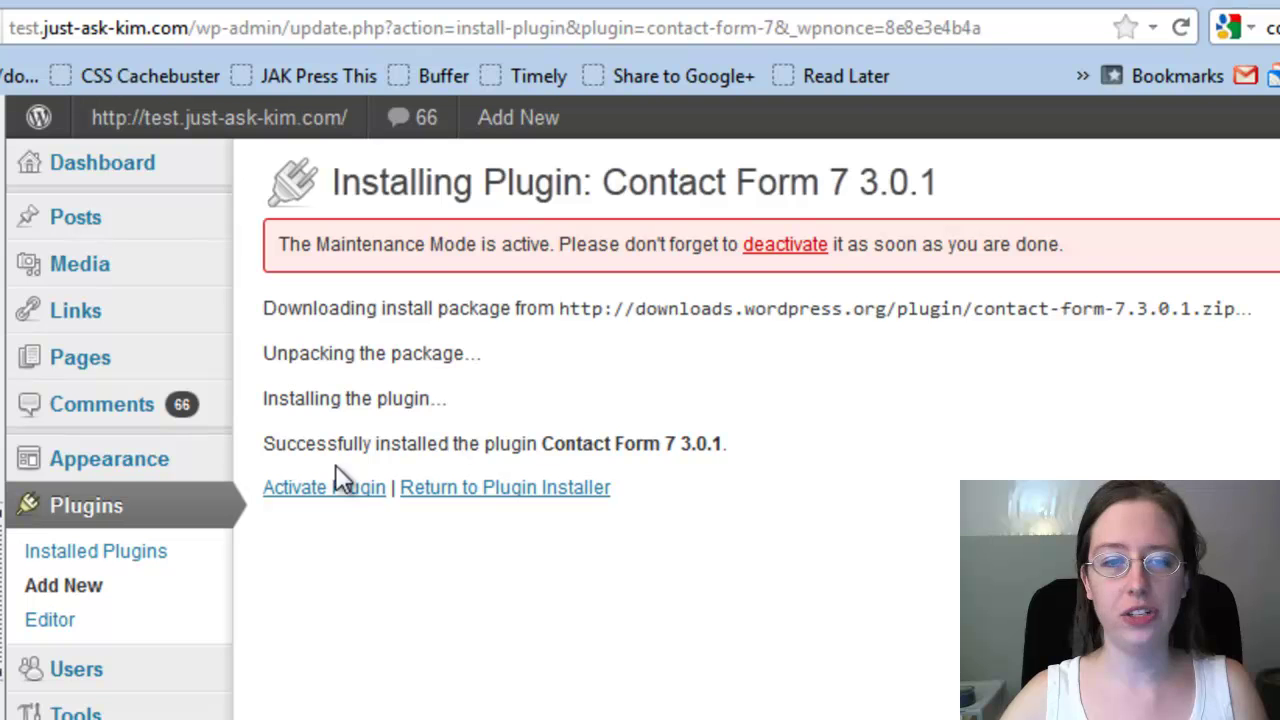
click(336, 488)
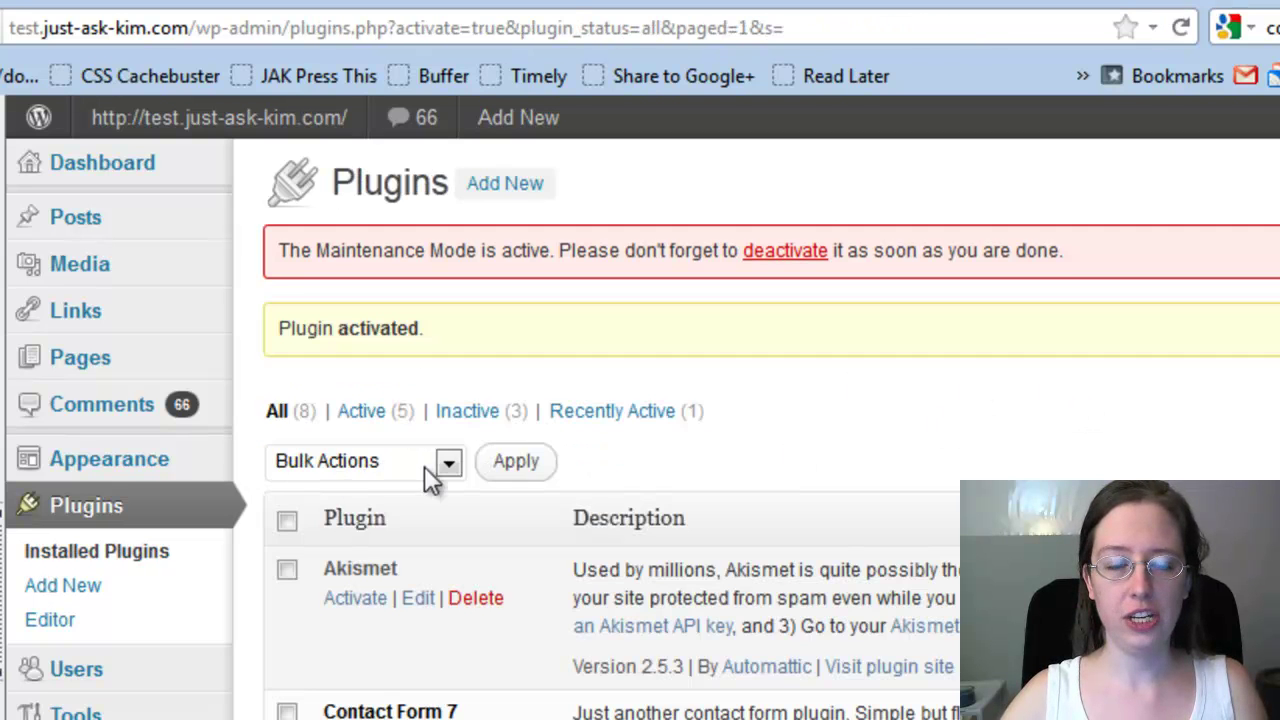
scroll(745, 465, down, 3)
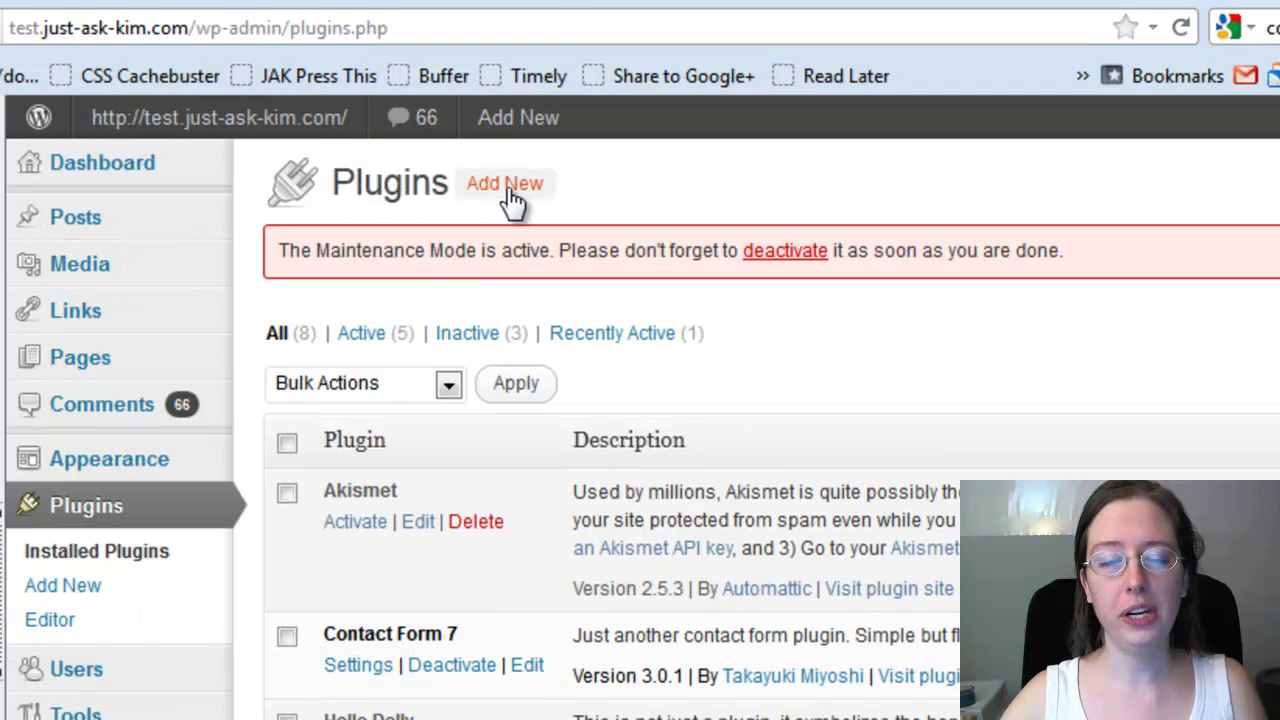
Search the plugin directory for 'really simple captcha'.
click(510, 190)
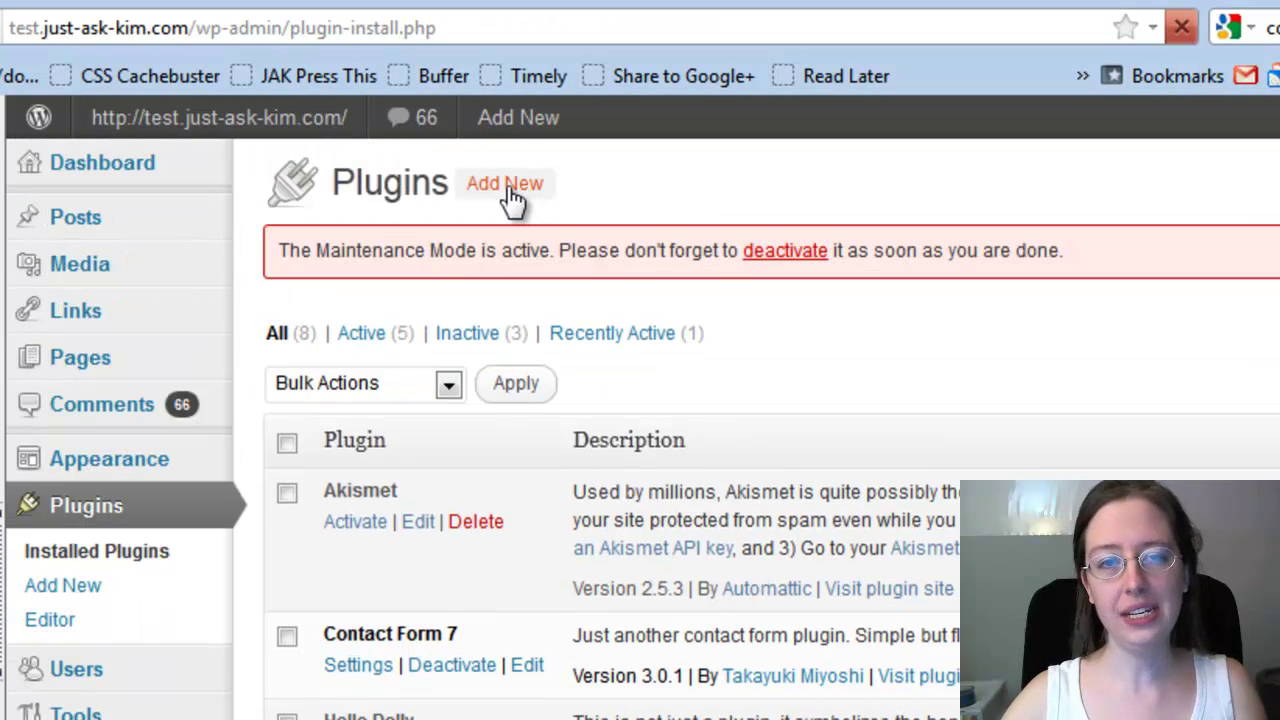
click(480, 568)
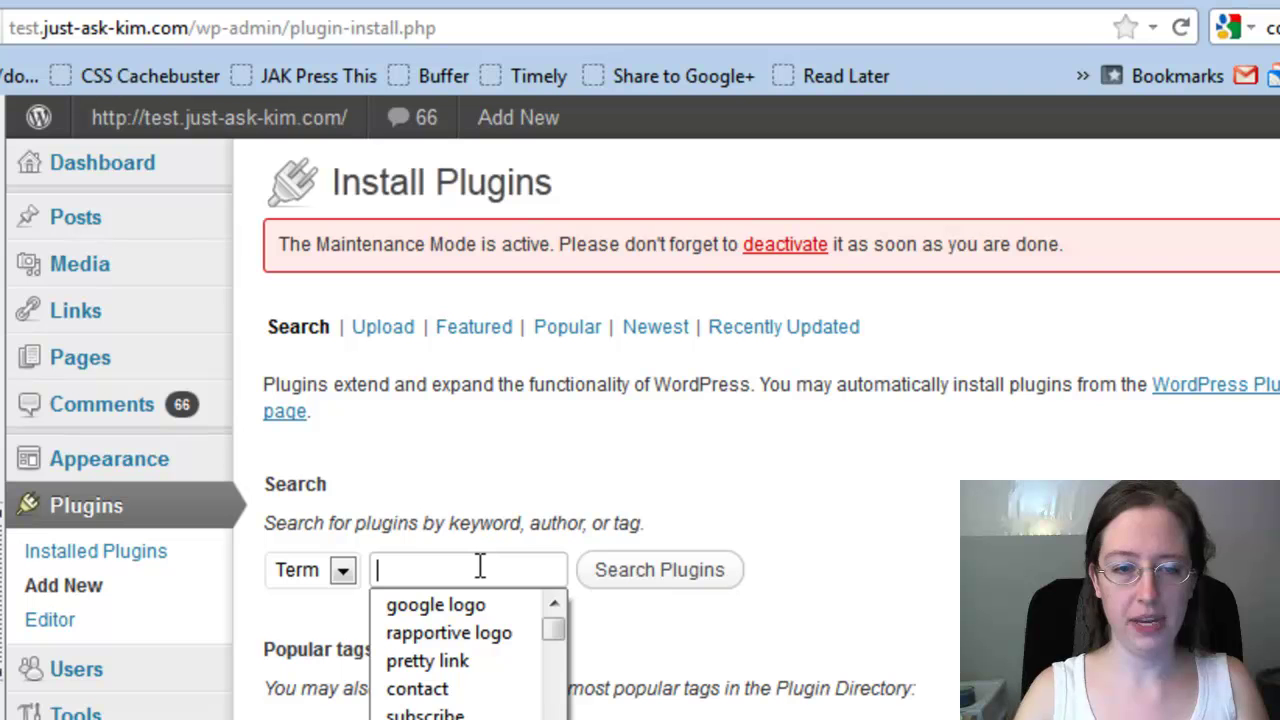
text(really)
key(Down)
key(Return)
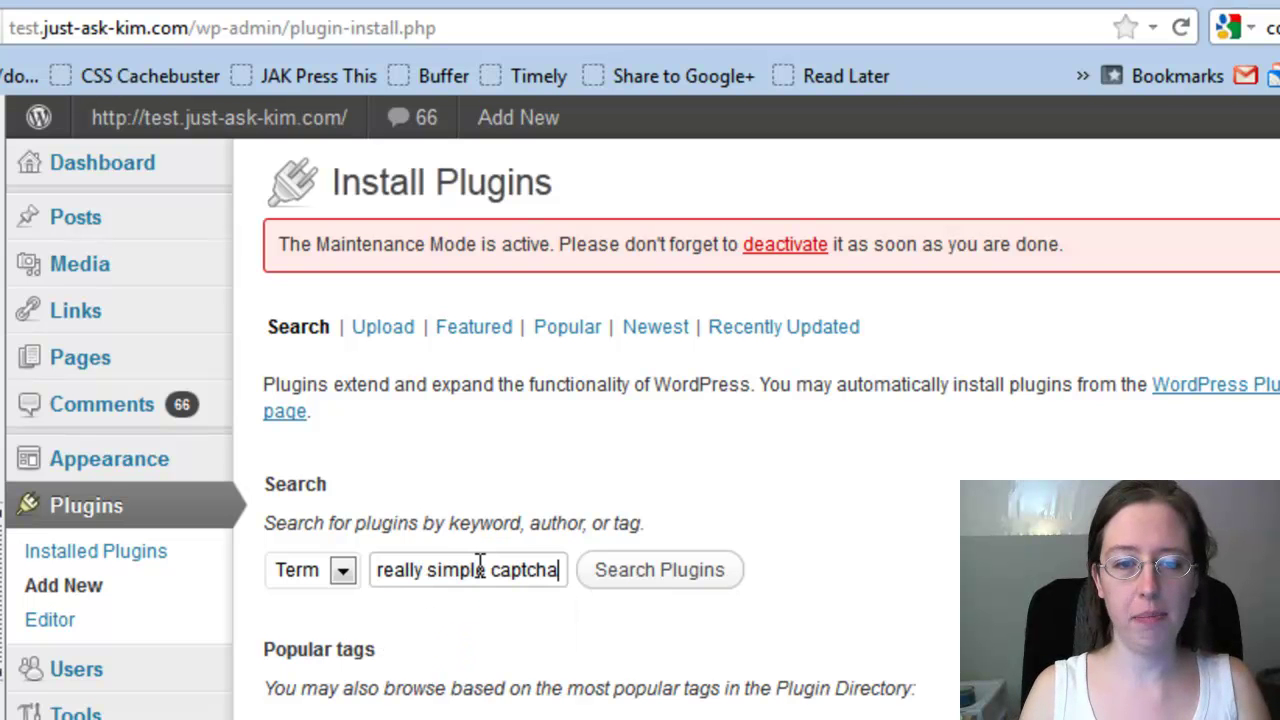
drag(374, 568, 609, 568)
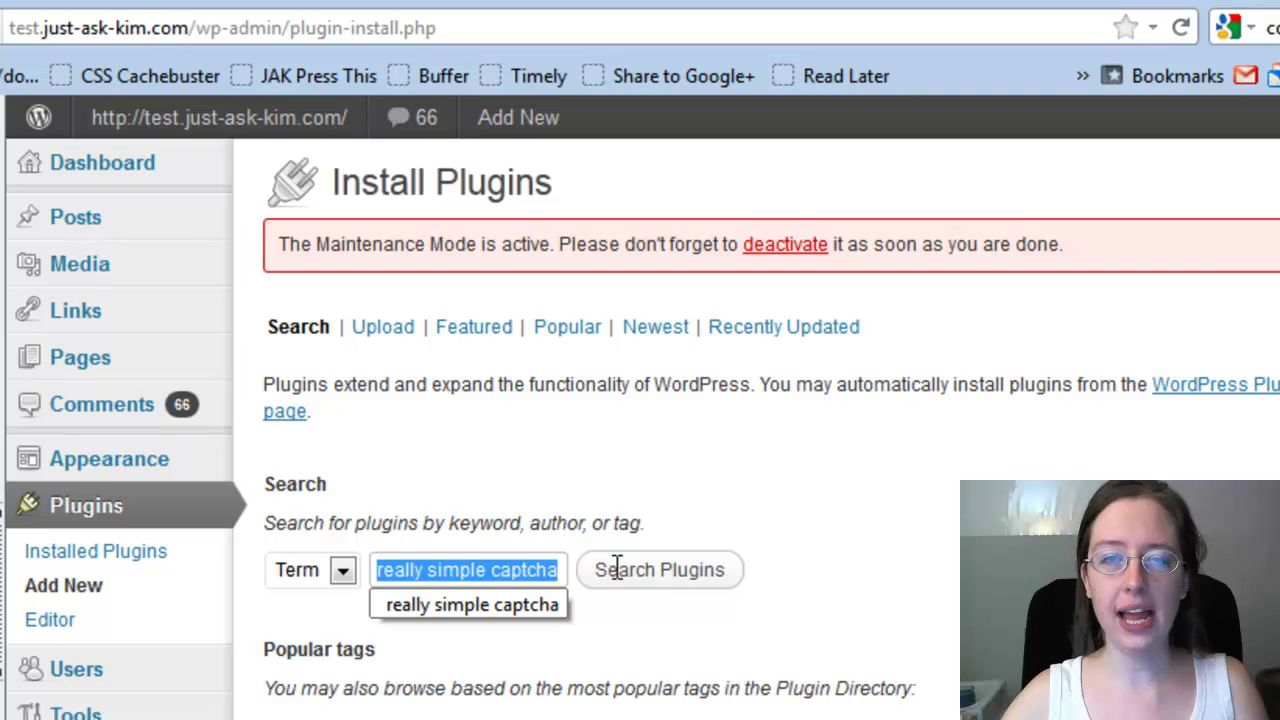
click(487, 569)
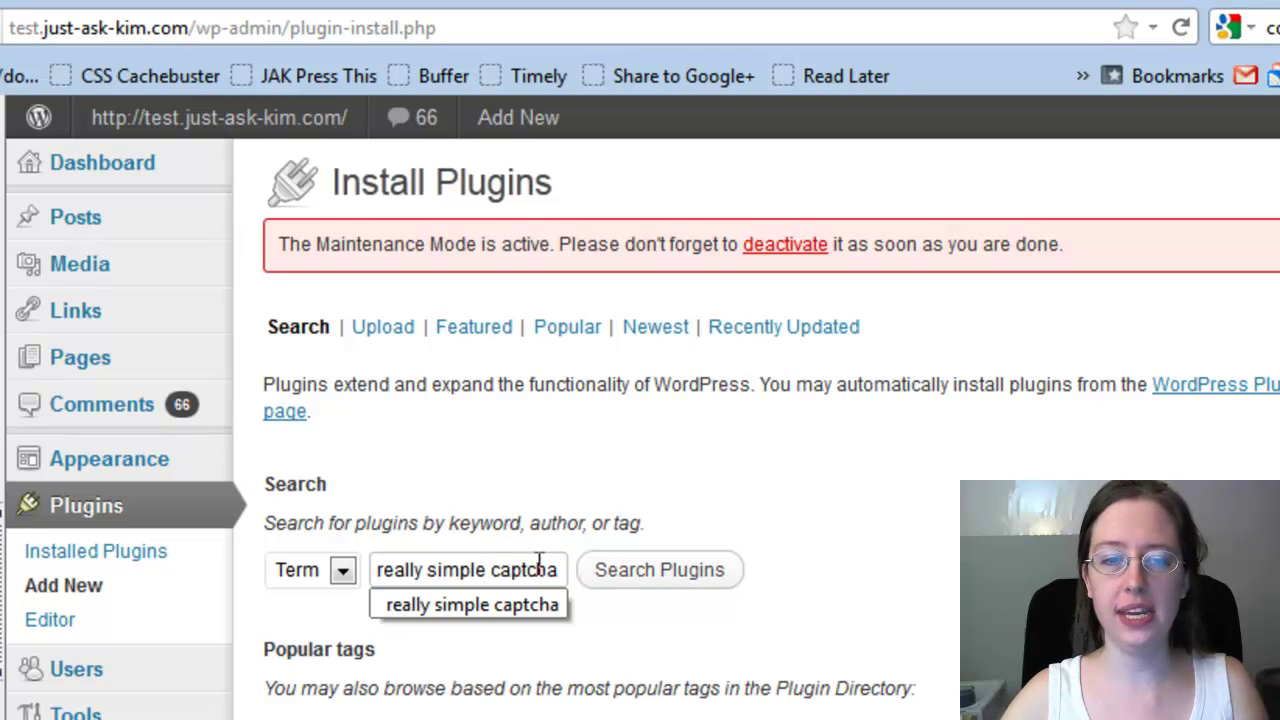
click(662, 584)
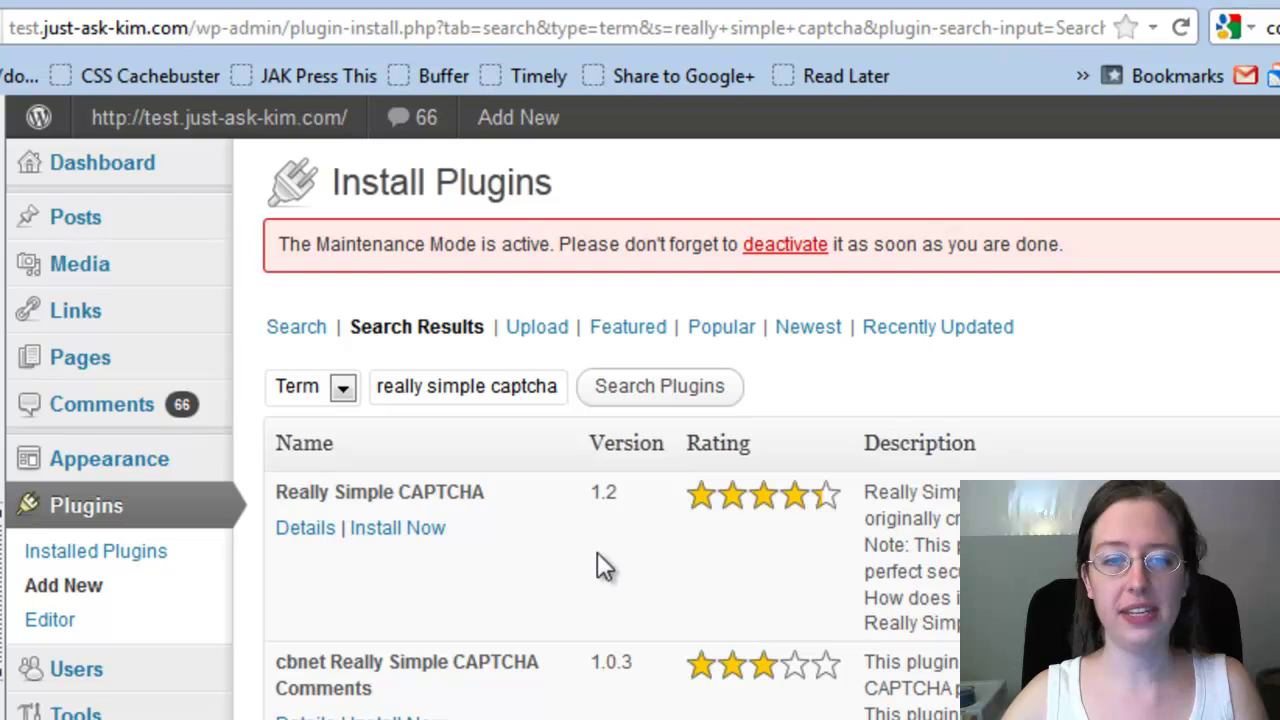
Install the Really Simple CAPTCHA 1.2 plugin and activate it.
click(420, 529)
click(868, 528)
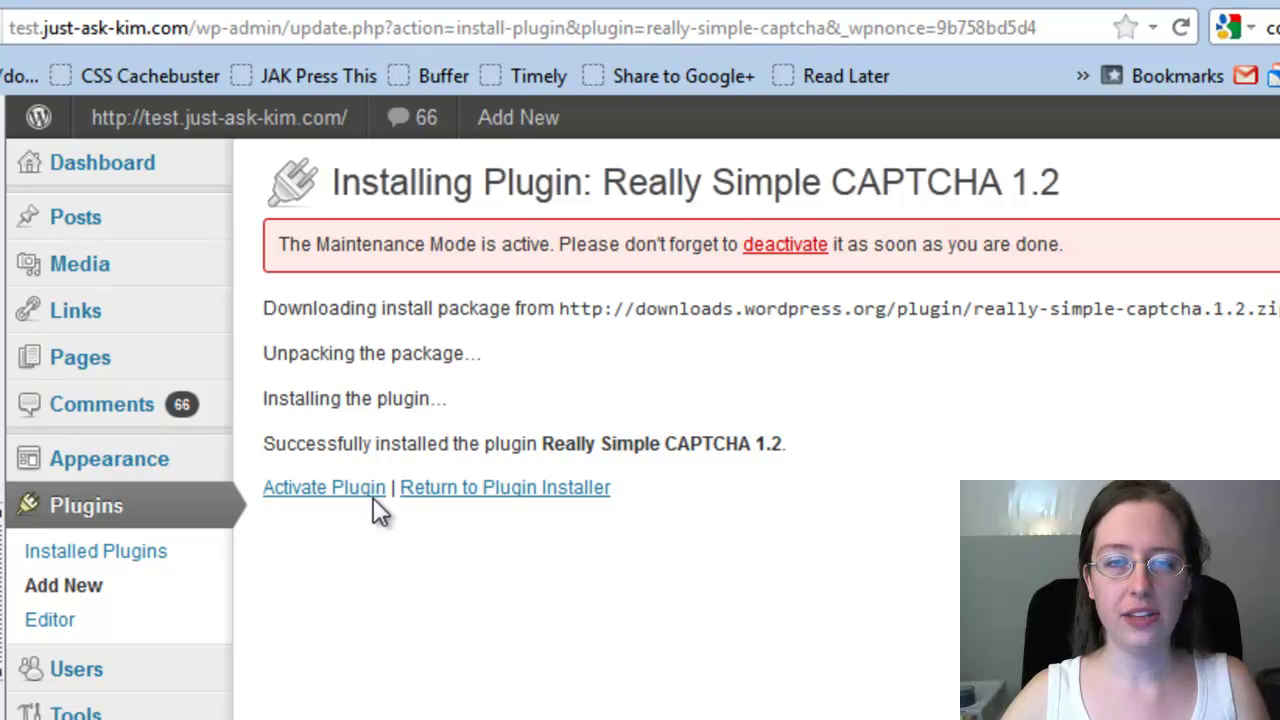
click(380, 490)
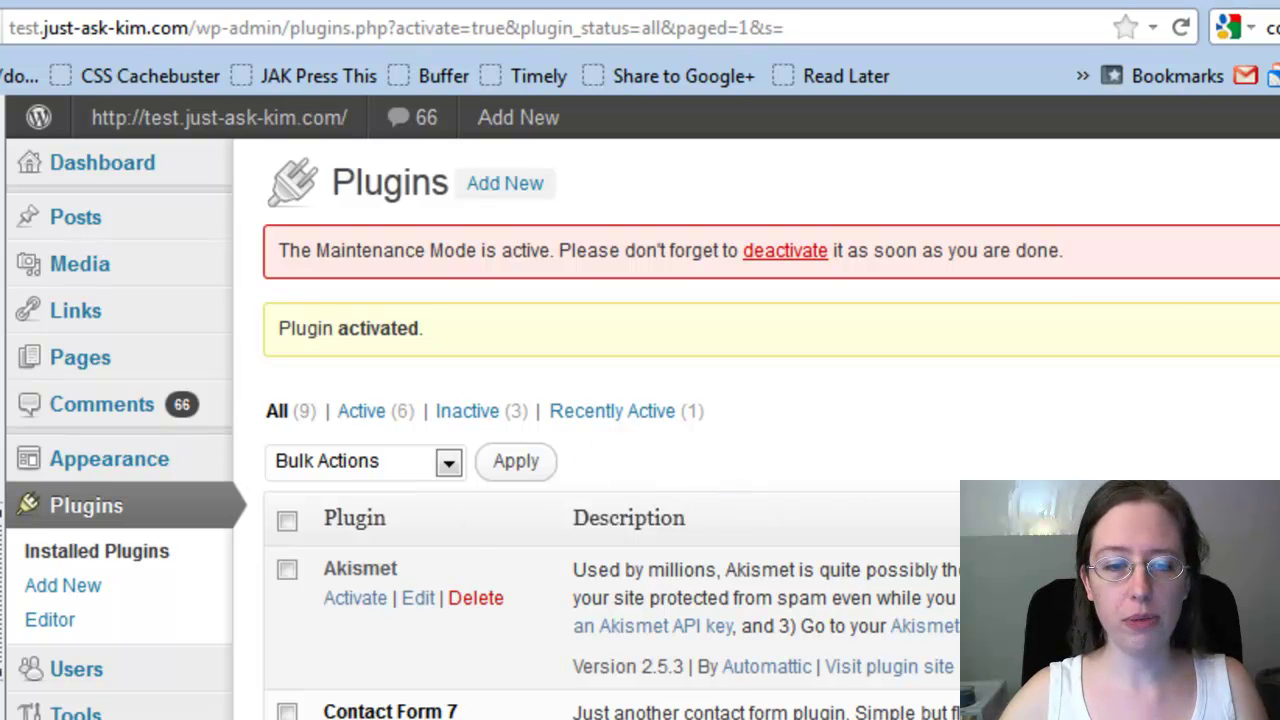
scroll(457, 525, down, 3)
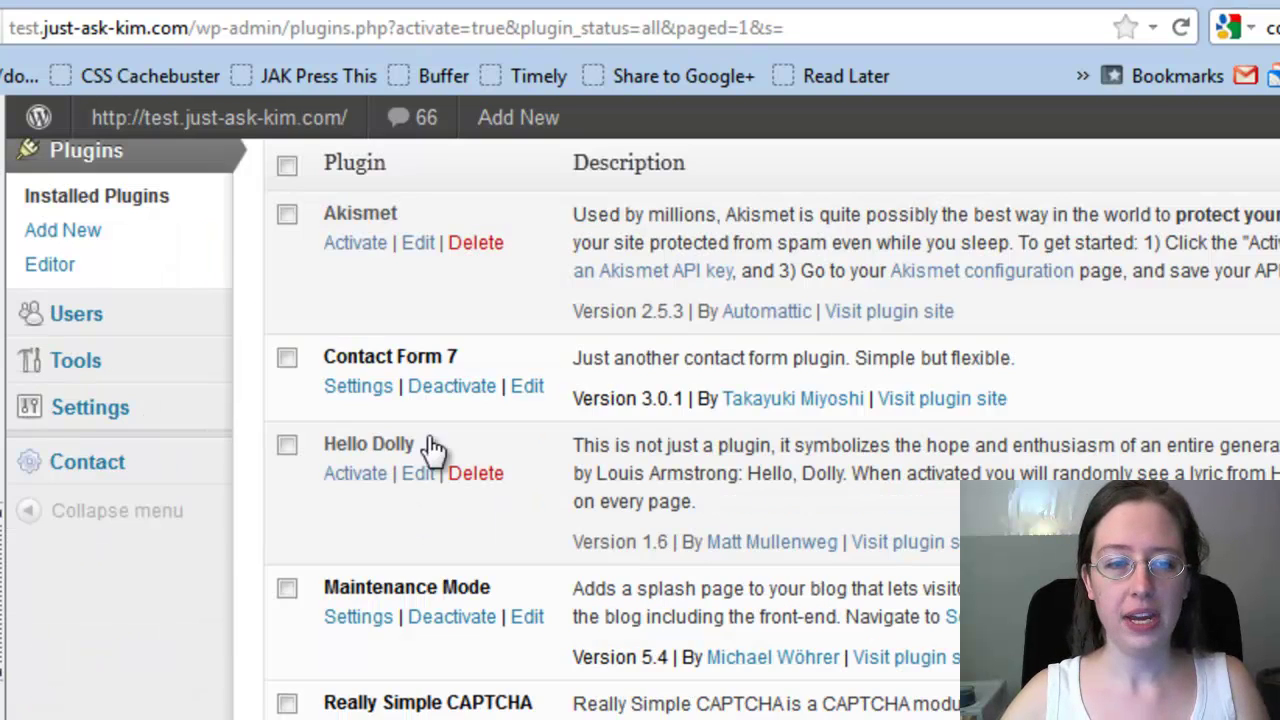
scroll(343, 428, up, 3)
scroll(94, 540, down, 2)
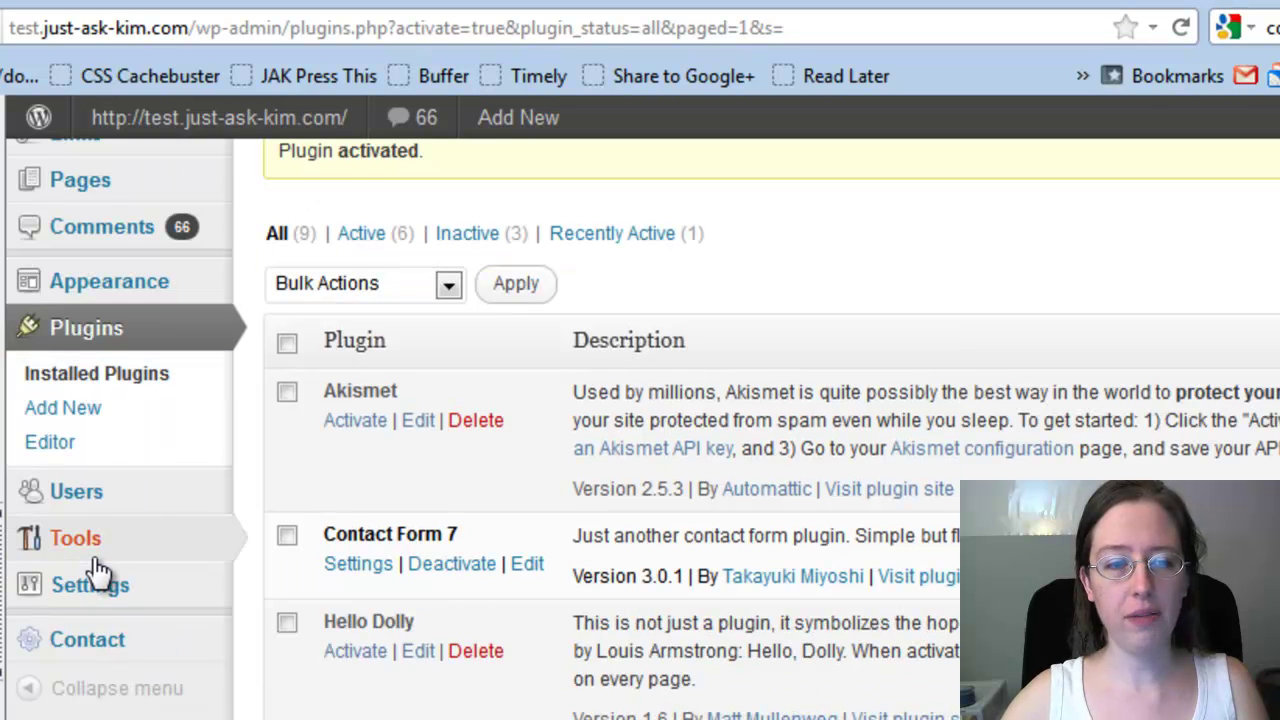
click(88, 642)
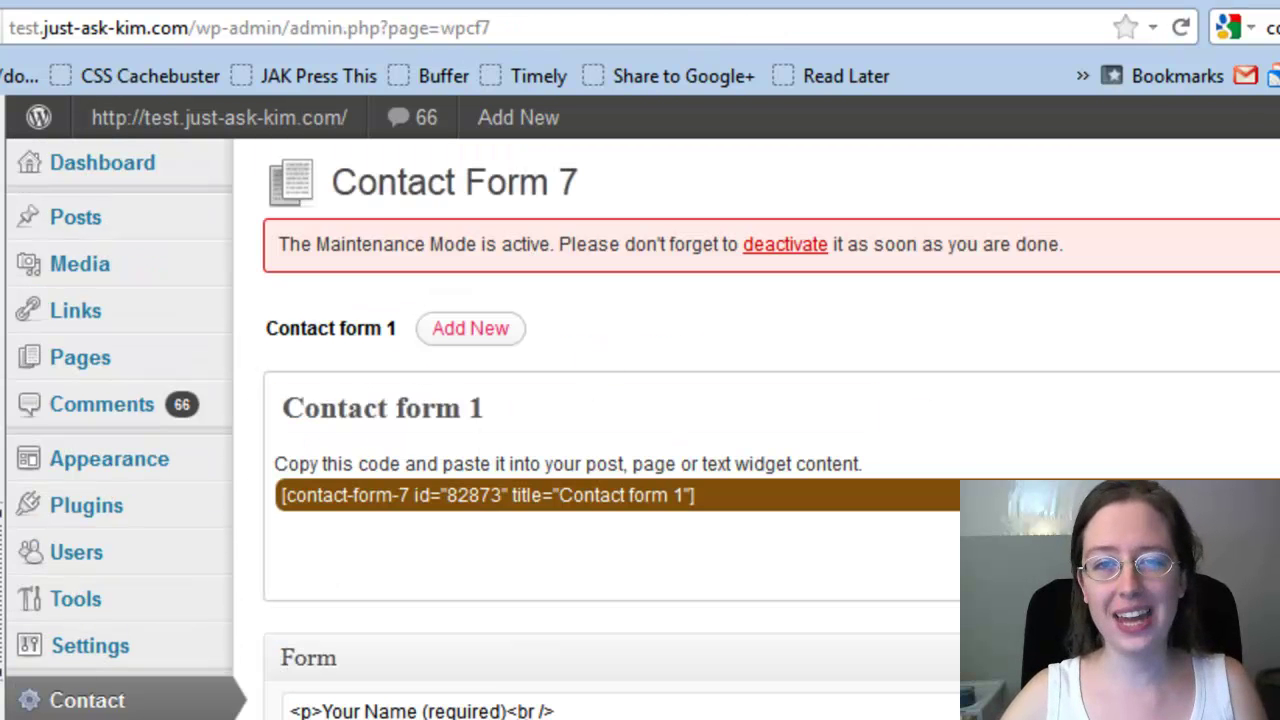
mouse_move(133, 648)
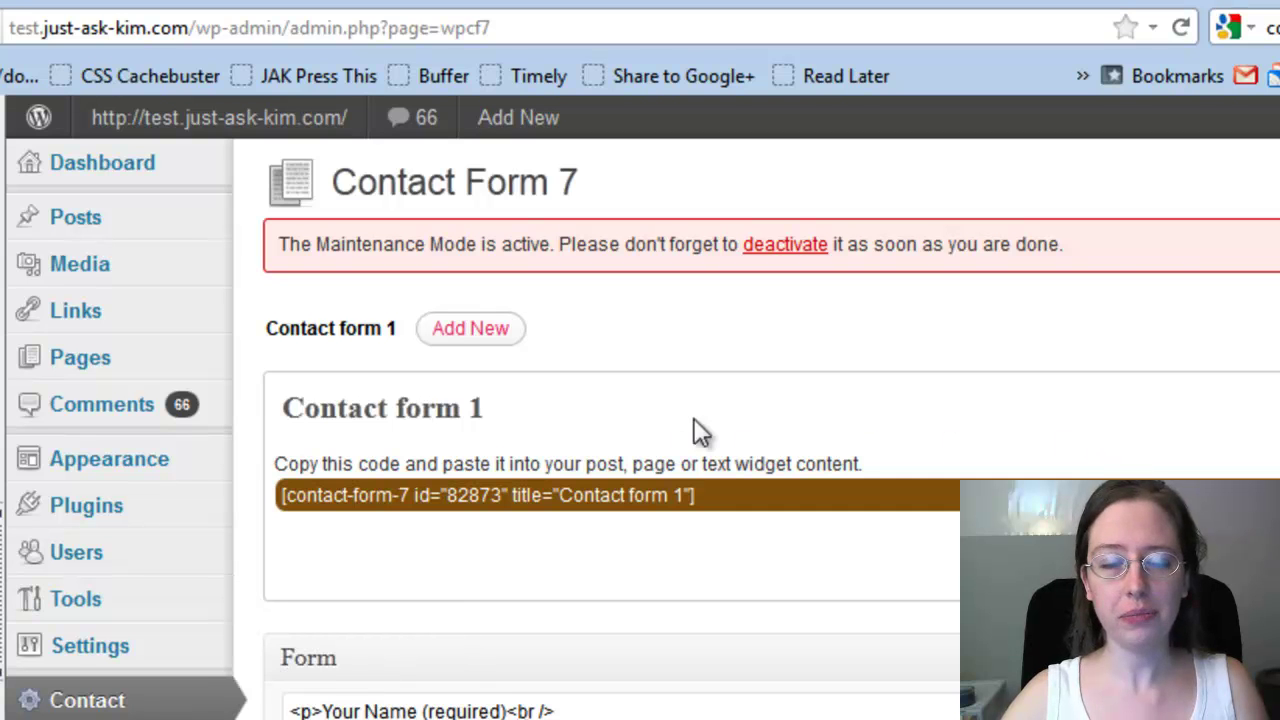
drag(280, 495, 251, 491)
click(737, 502)
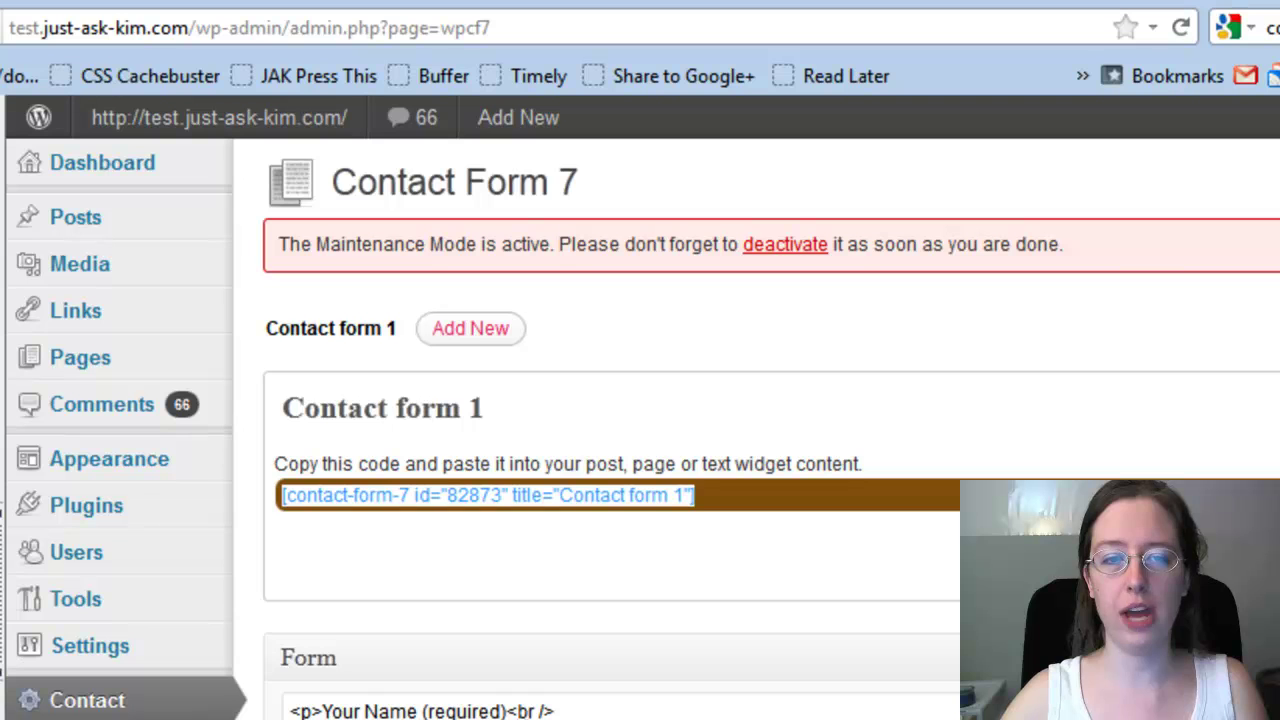
drag(368, 305, 474, 337)
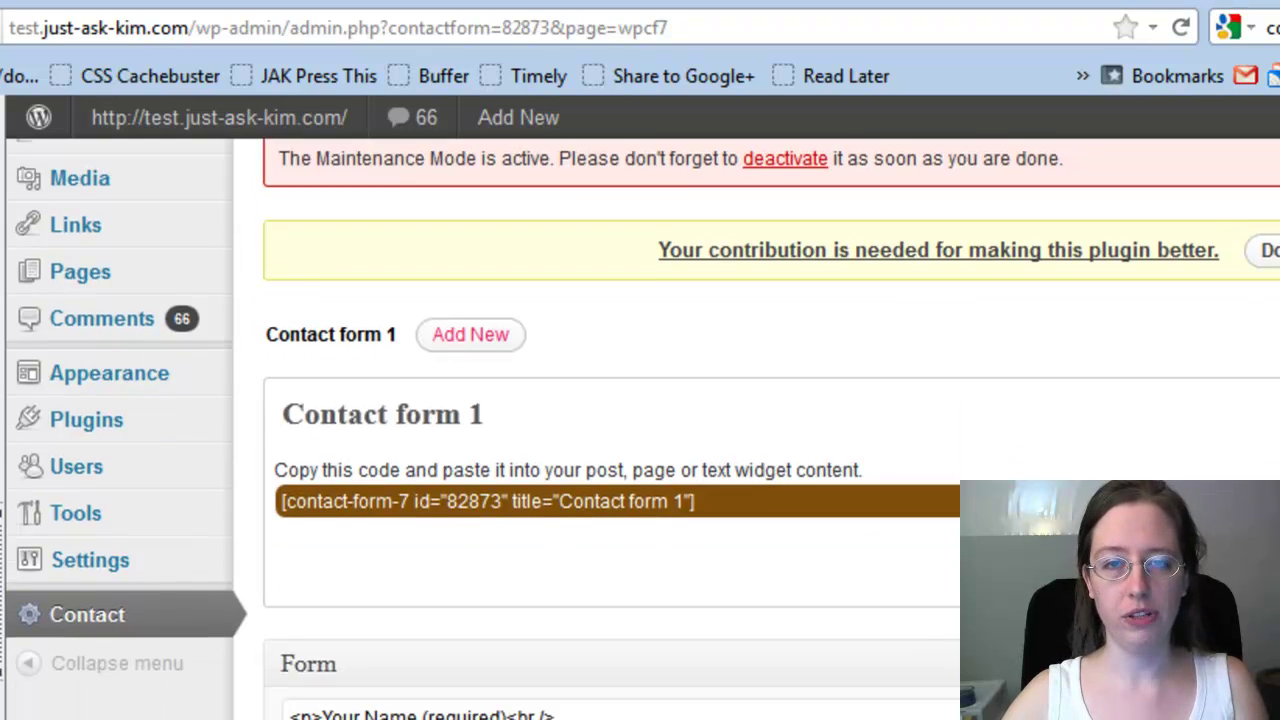
scroll(640, 428, down, 3)
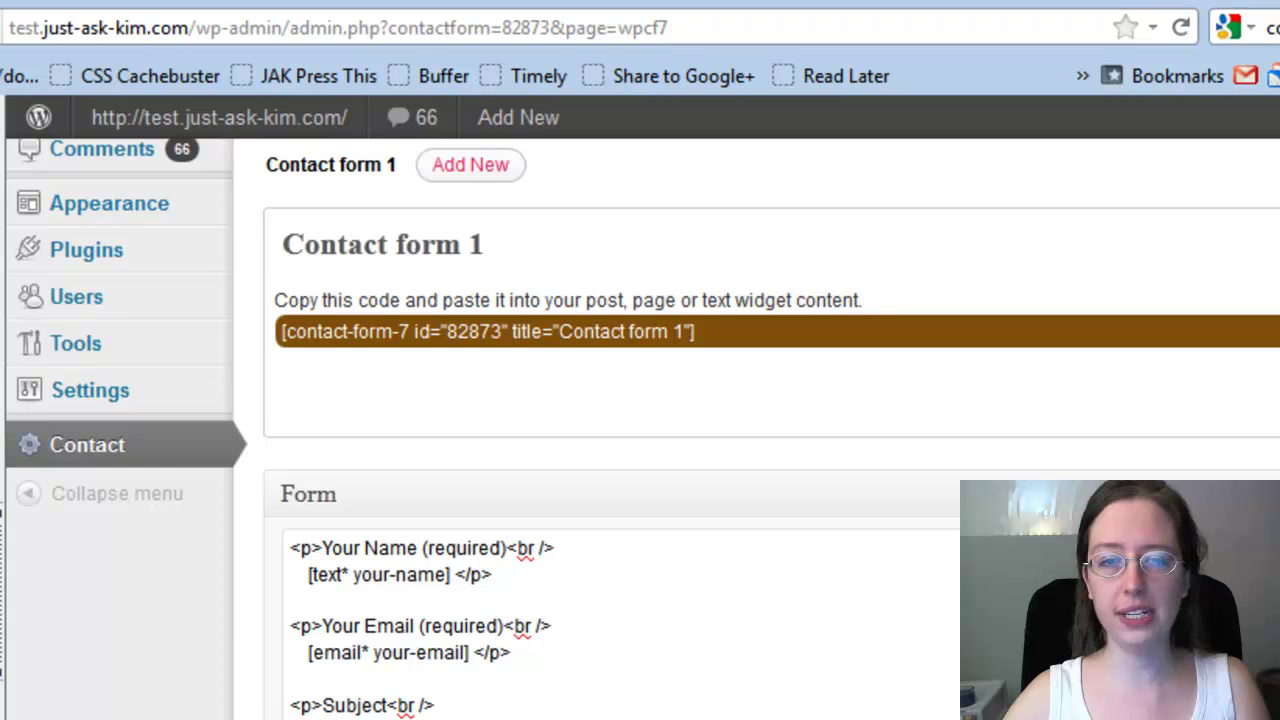
scroll(640, 428, down, 5)
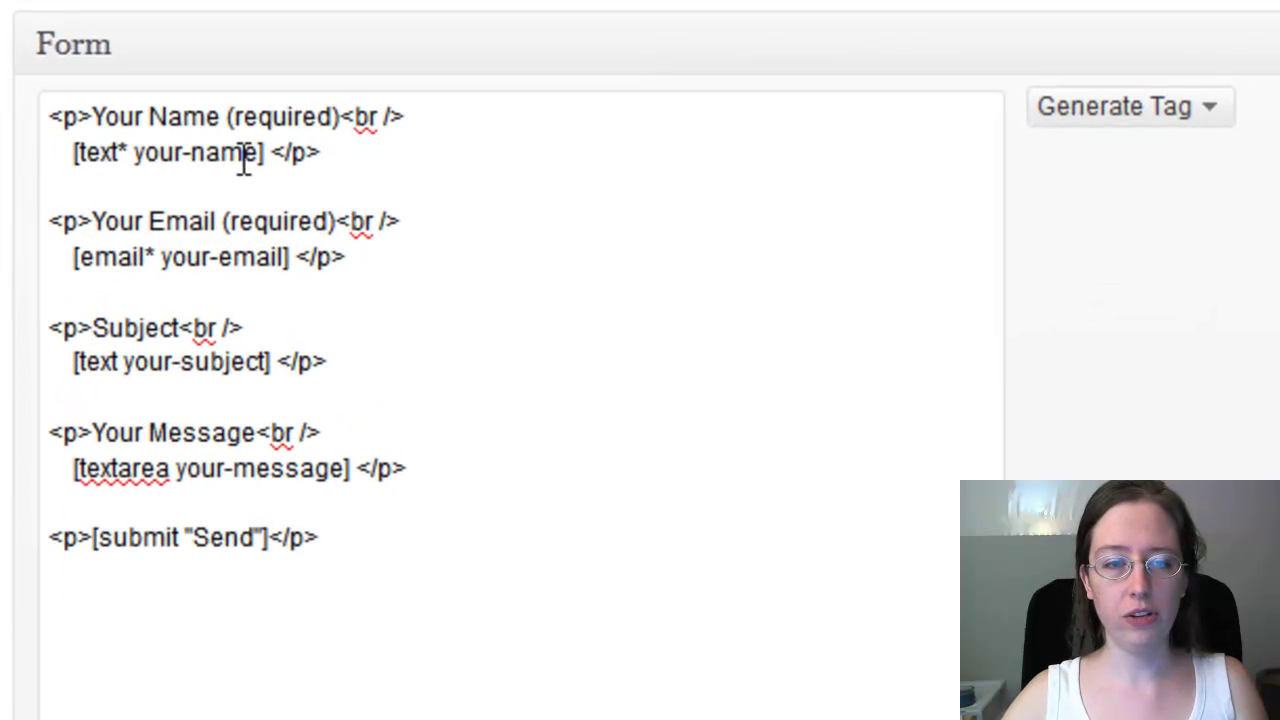
drag(244, 152, 86, 155)
click(86, 155)
drag(104, 220, 351, 214)
click(351, 214)
mouse_move(94, 262)
mouse_down()
mouse_move(240, 266)
mouse_move(70, 258)
mouse_up()
click(247, 268)
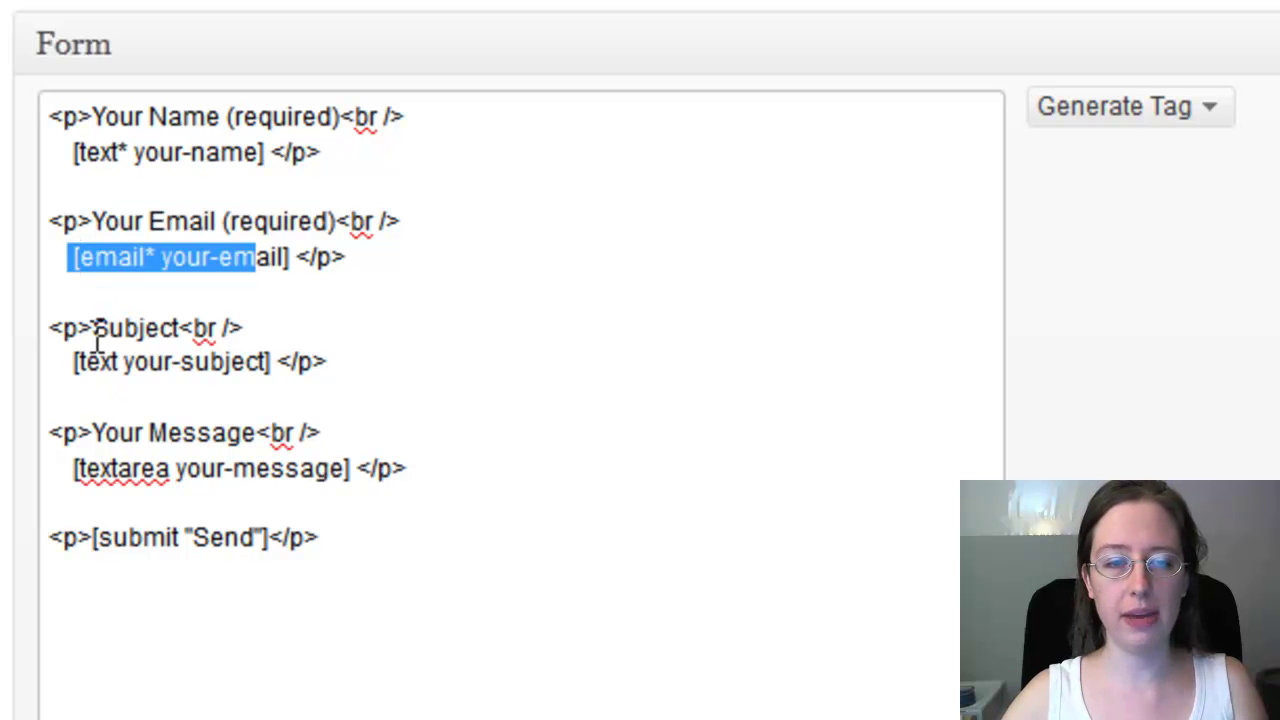
drag(107, 327, 191, 320)
drag(100, 366, 246, 362)
drag(104, 432, 244, 432)
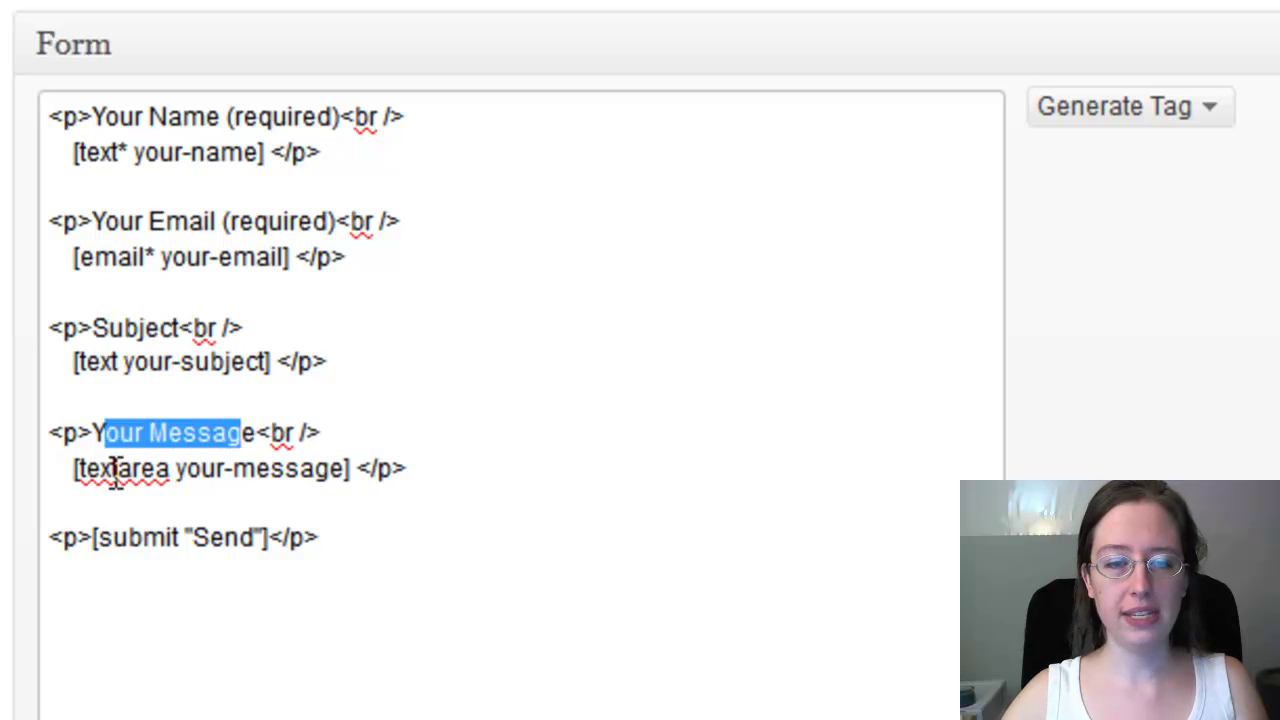
drag(117, 470, 257, 486)
click(146, 537)
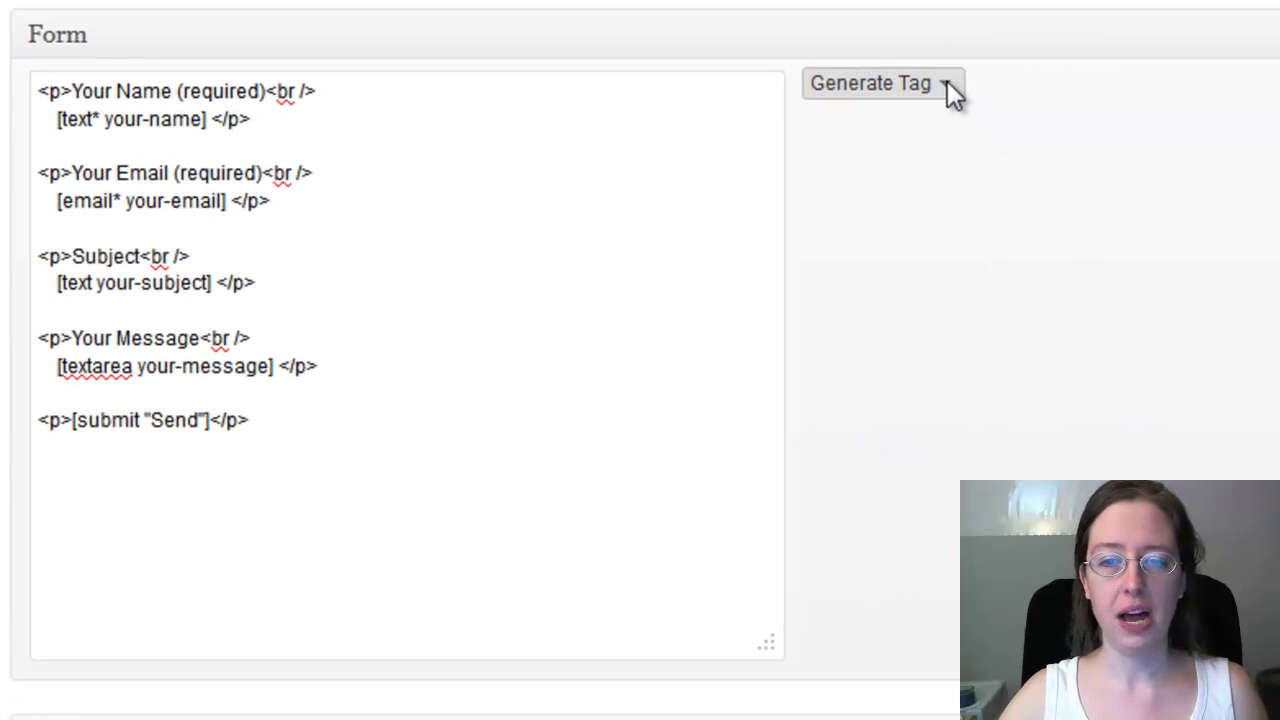
Choose CAPTCHA from the Generate Tag list to show the captcha-420 tag settings.
click(947, 84)
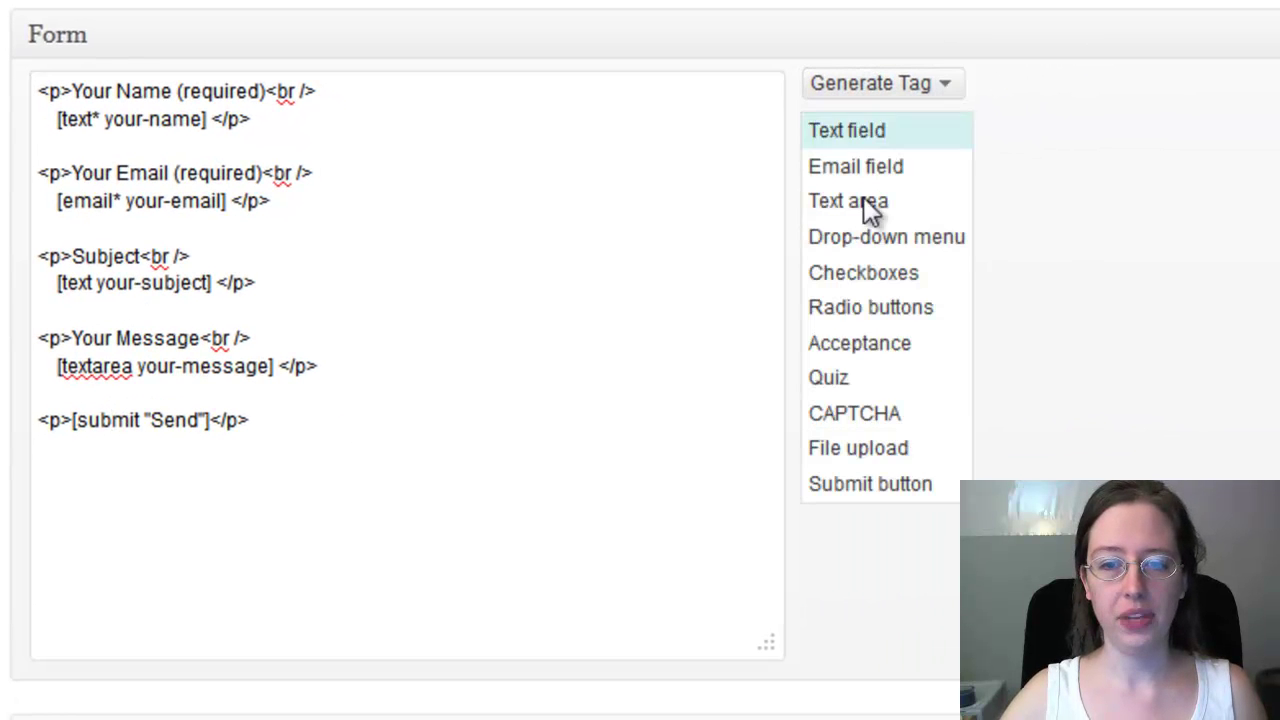
click(850, 414)
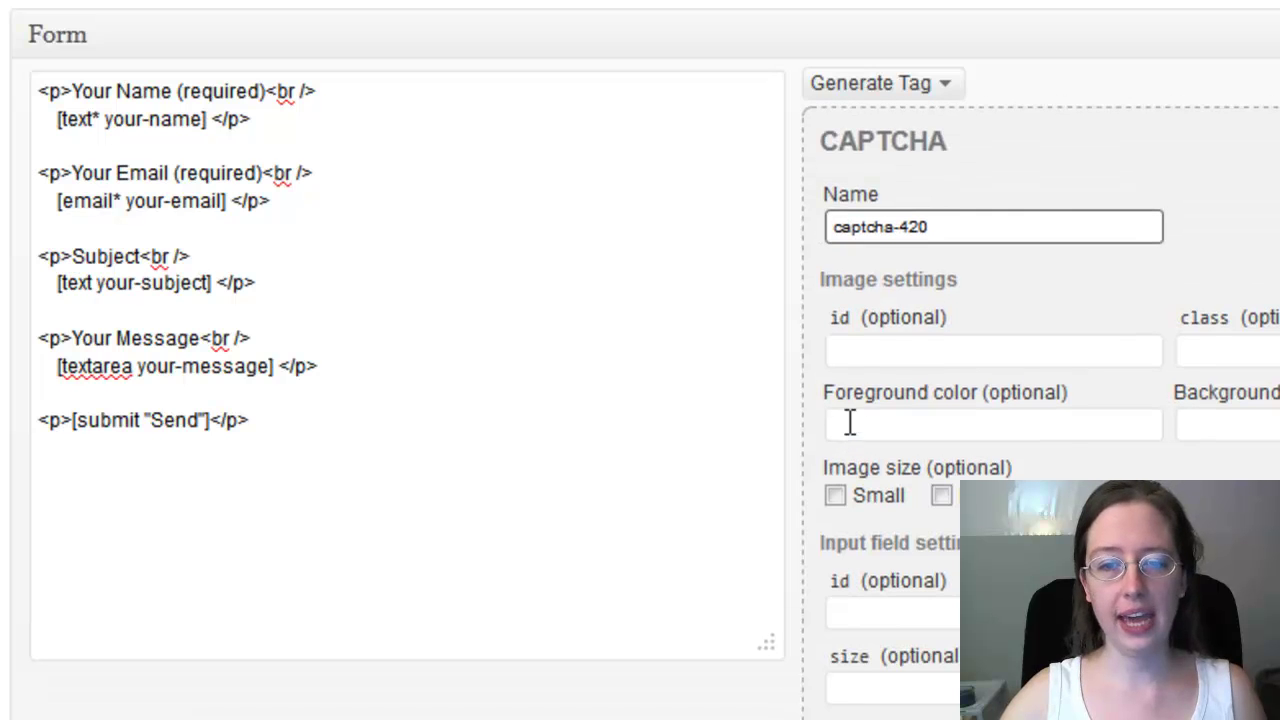
scroll(1050, 185, down, 2)
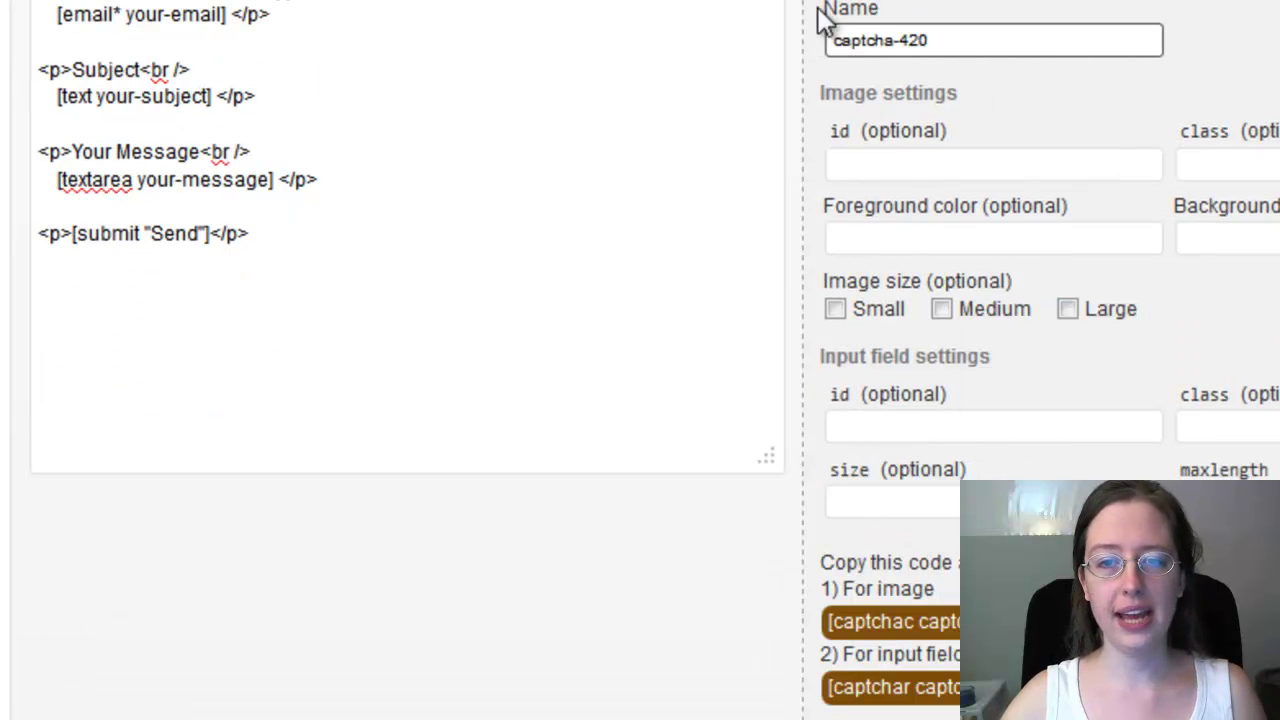
drag(843, 40, 971, 40)
click(974, 42)
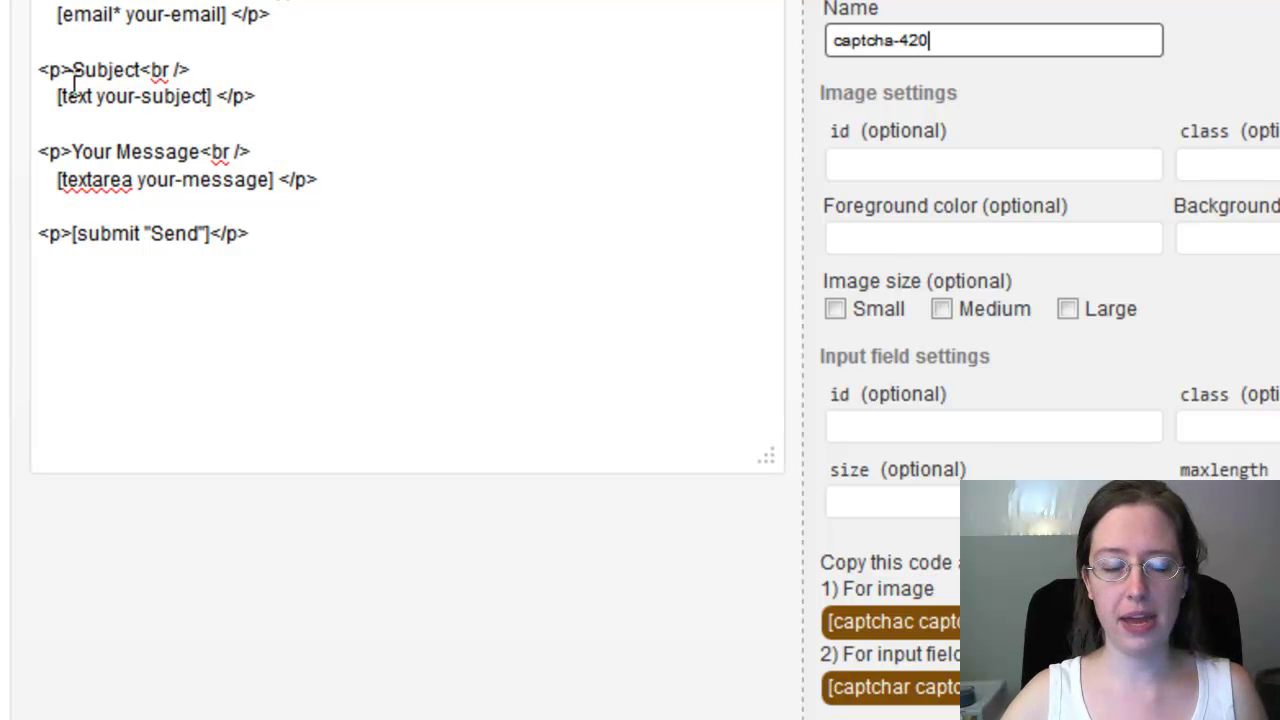
Duplicate the Subject and Your Message blocks below the message field, above the submit line.
drag(33, 69, 330, 183)
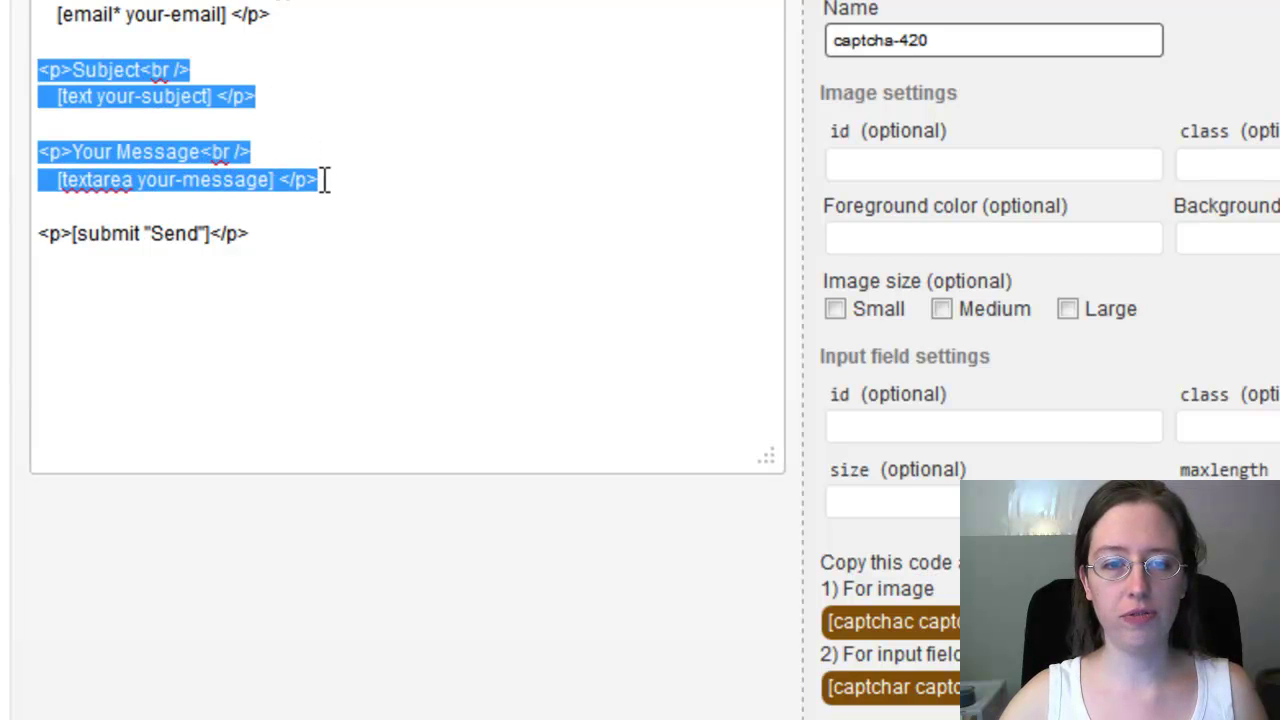
right_click(120, 88)
click(64, 158)
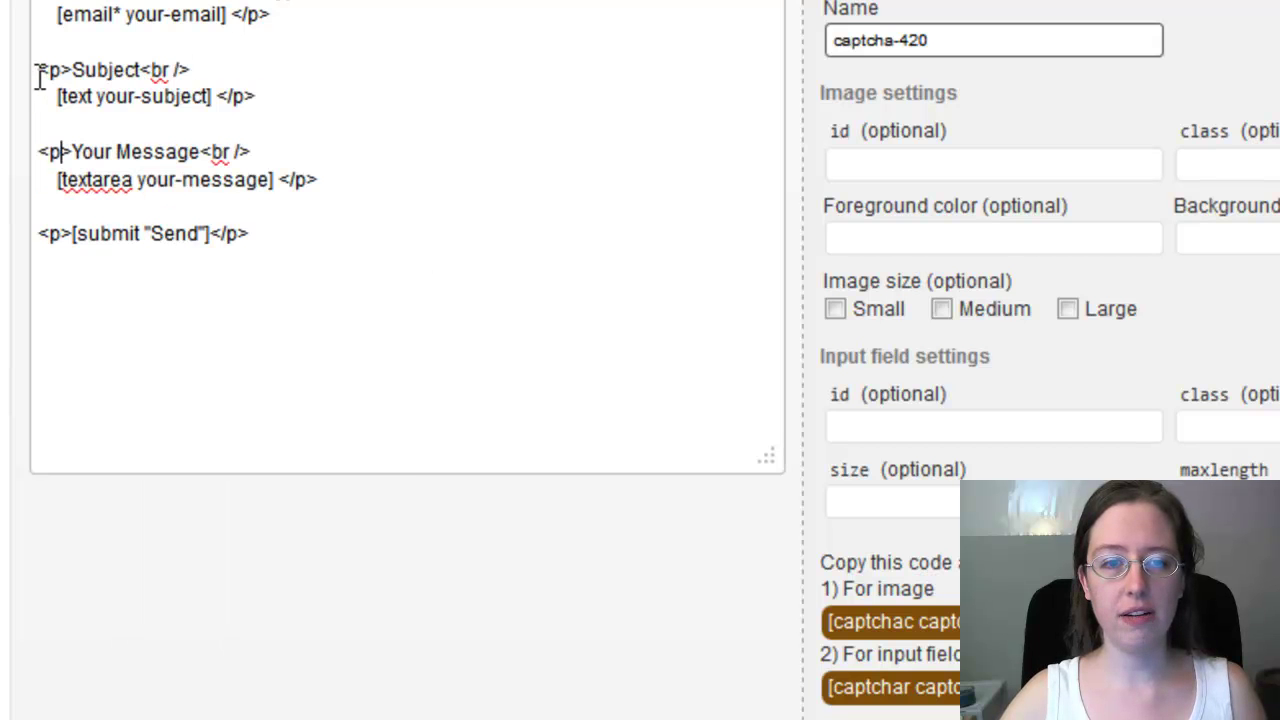
mouse_move(37, 72)
mouse_down()
mouse_move(223, 86)
mouse_move(322, 180)
mouse_move(14, 77)
mouse_up()
click(322, 180)
right_click(98, 88)
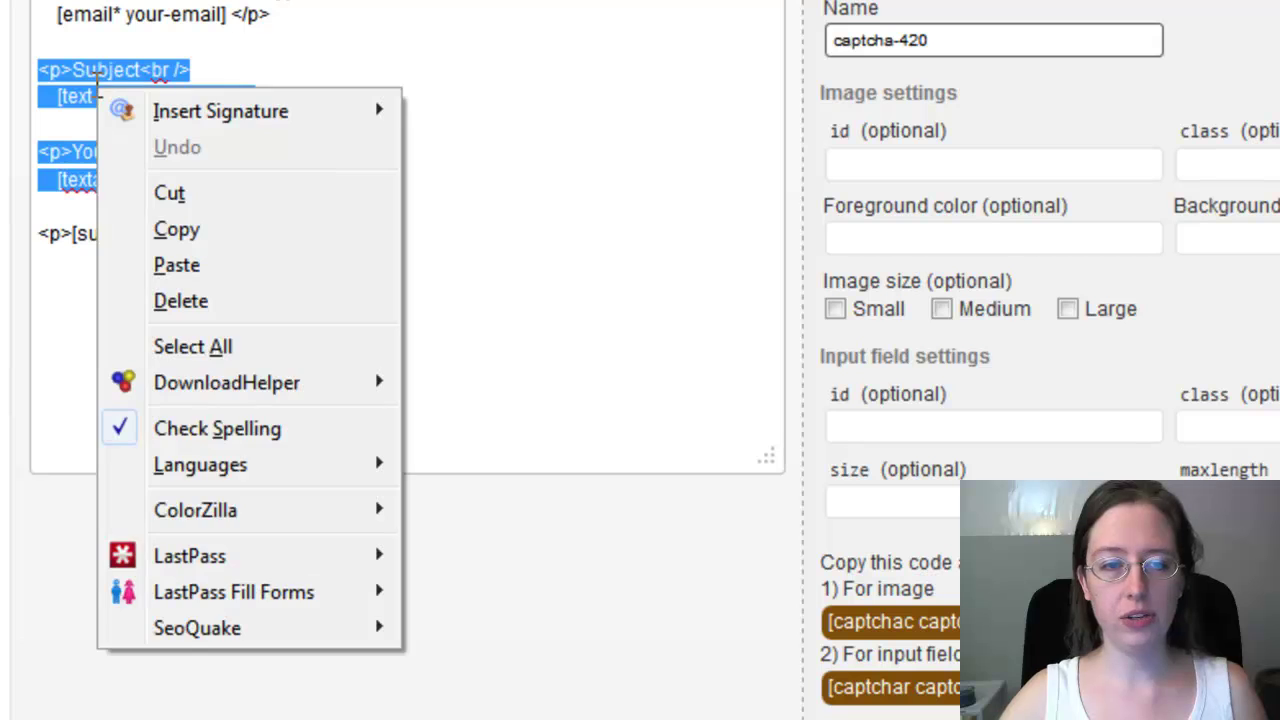
click(178, 232)
click(377, 178)
key(Return)
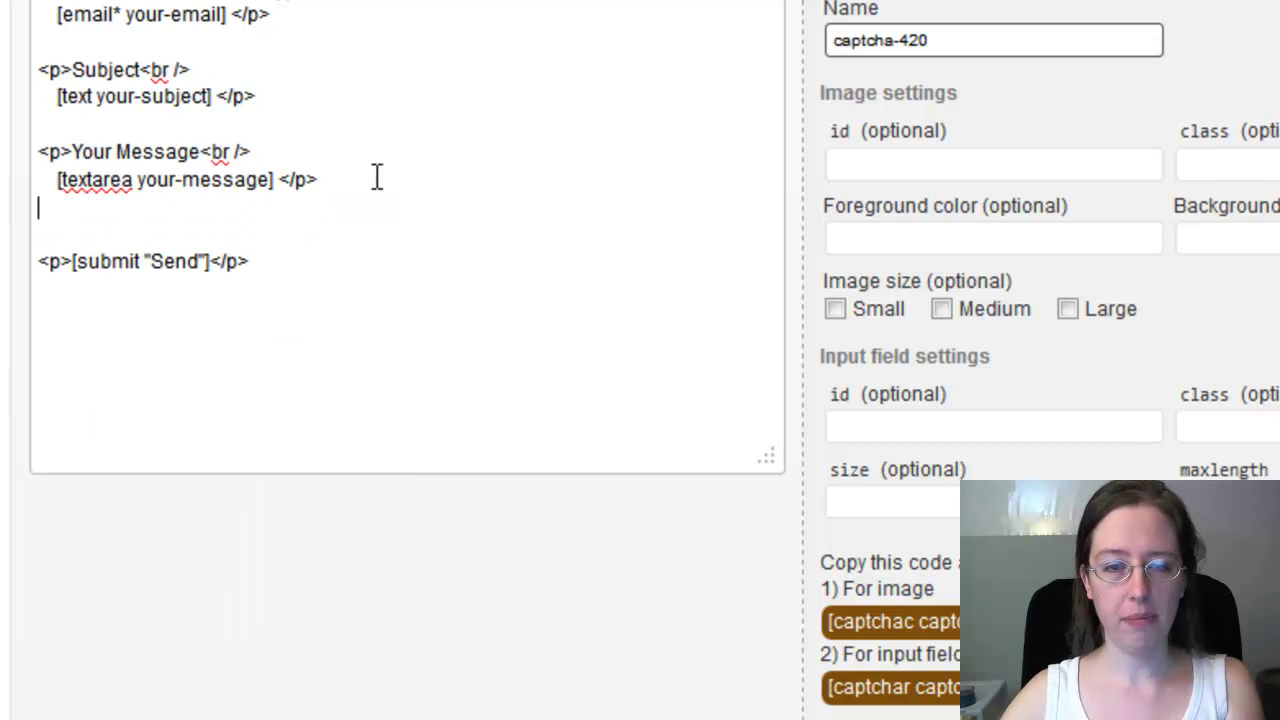
key(Return)
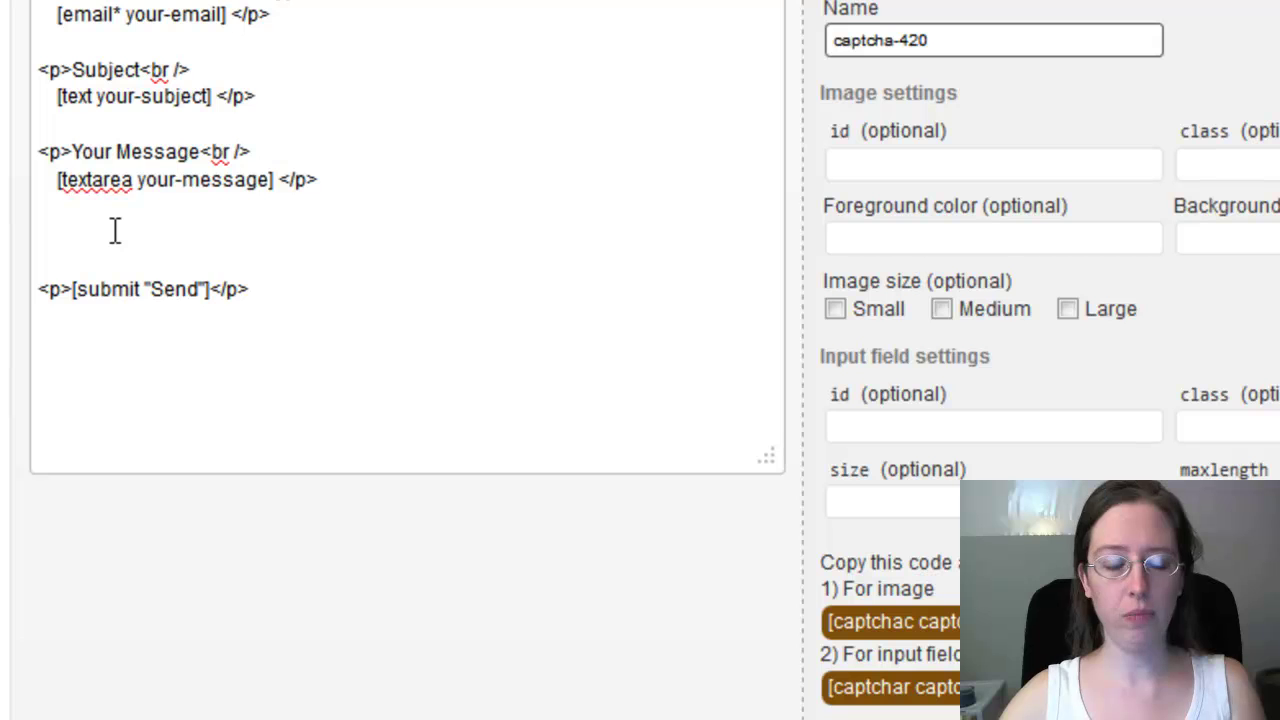
key(ctrl+v)
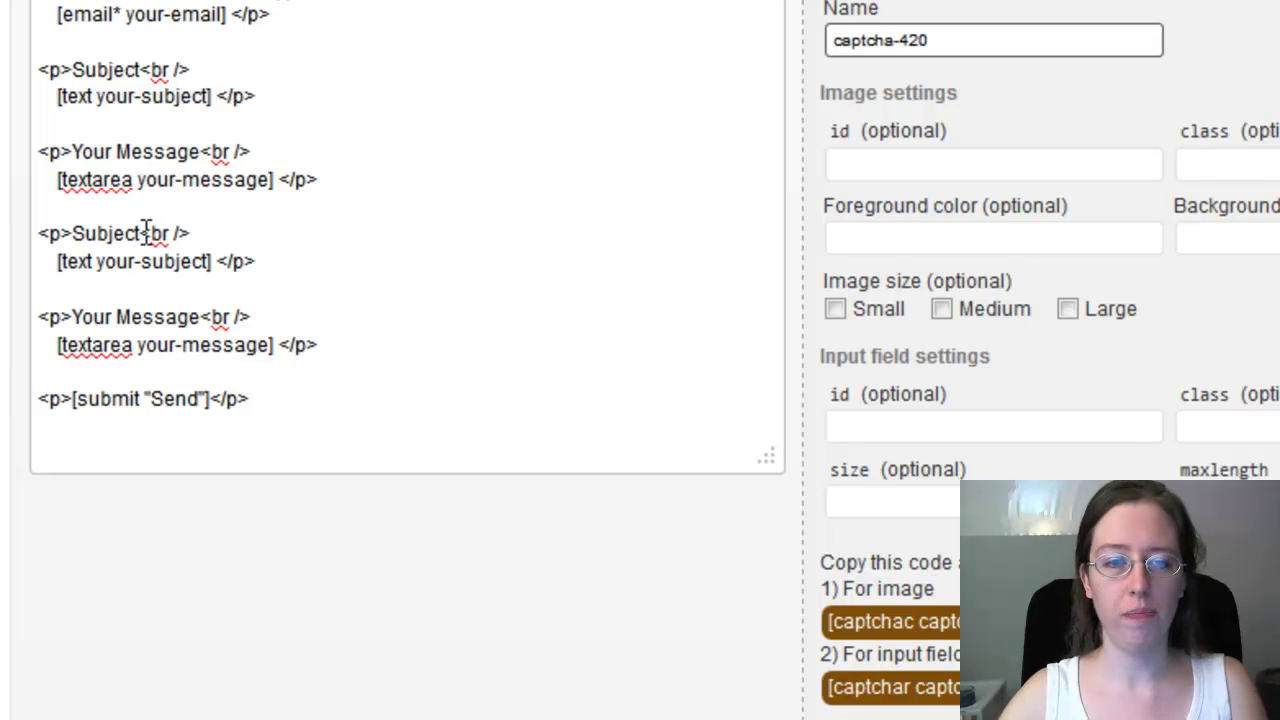
Relabel the copied Subject line to ask for the value of the image below.
drag(139, 231, 70, 230)
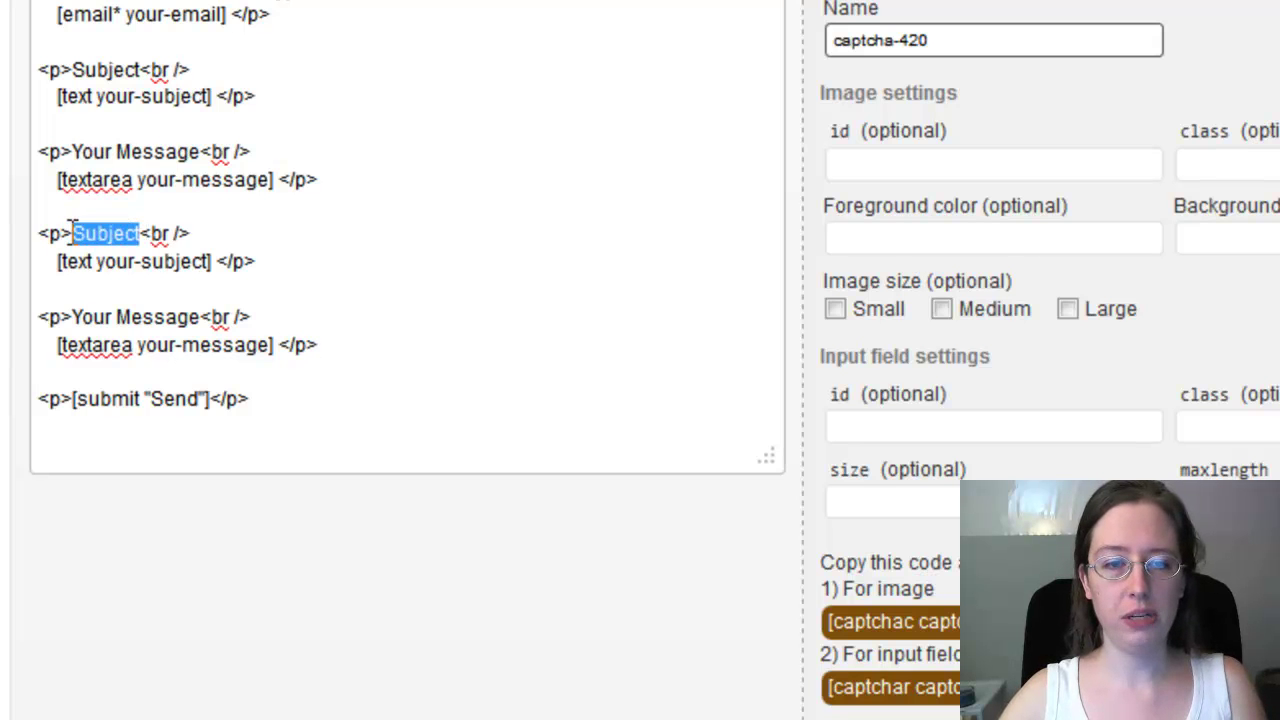
click(78, 236)
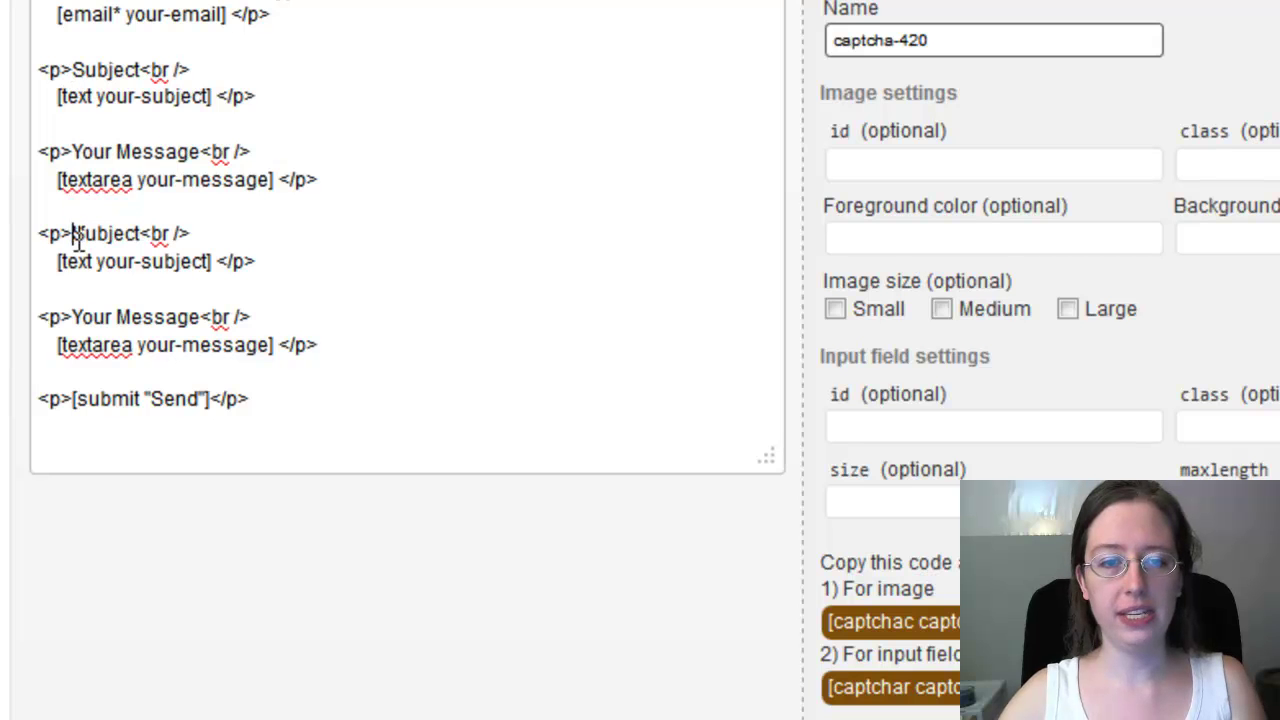
double_click(118, 233)
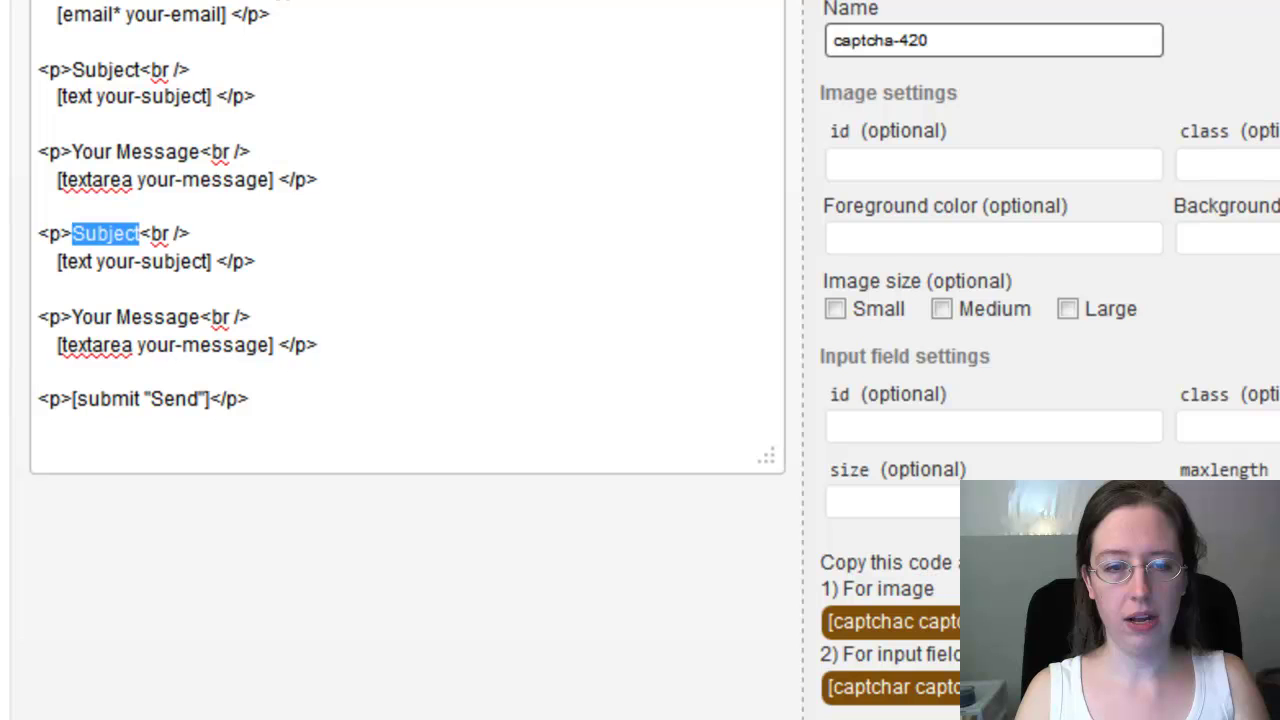
text(Please)
key(BackSpace)
key(BackSpace)
key(BackSpace)
key(BackSpace)
key(BackSpace)
key(BackSpace)
key(BackSpace)
key(BackSpace)
text(>)
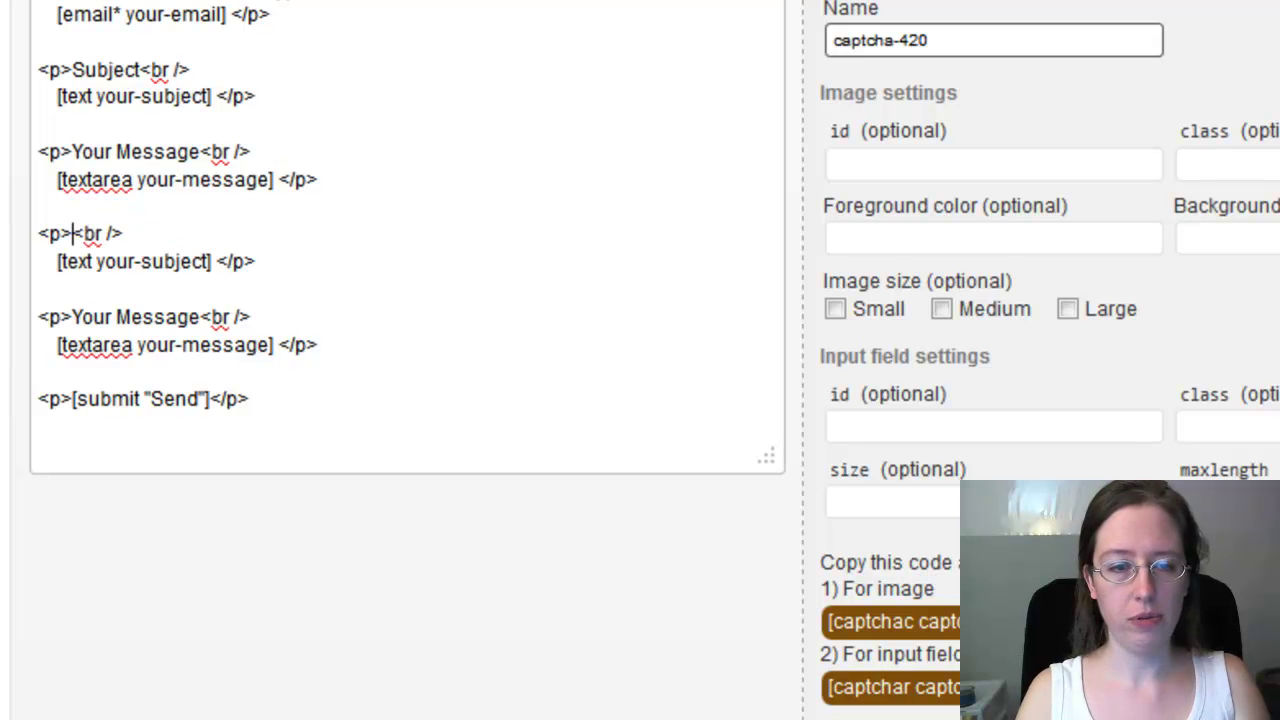
text(Please )
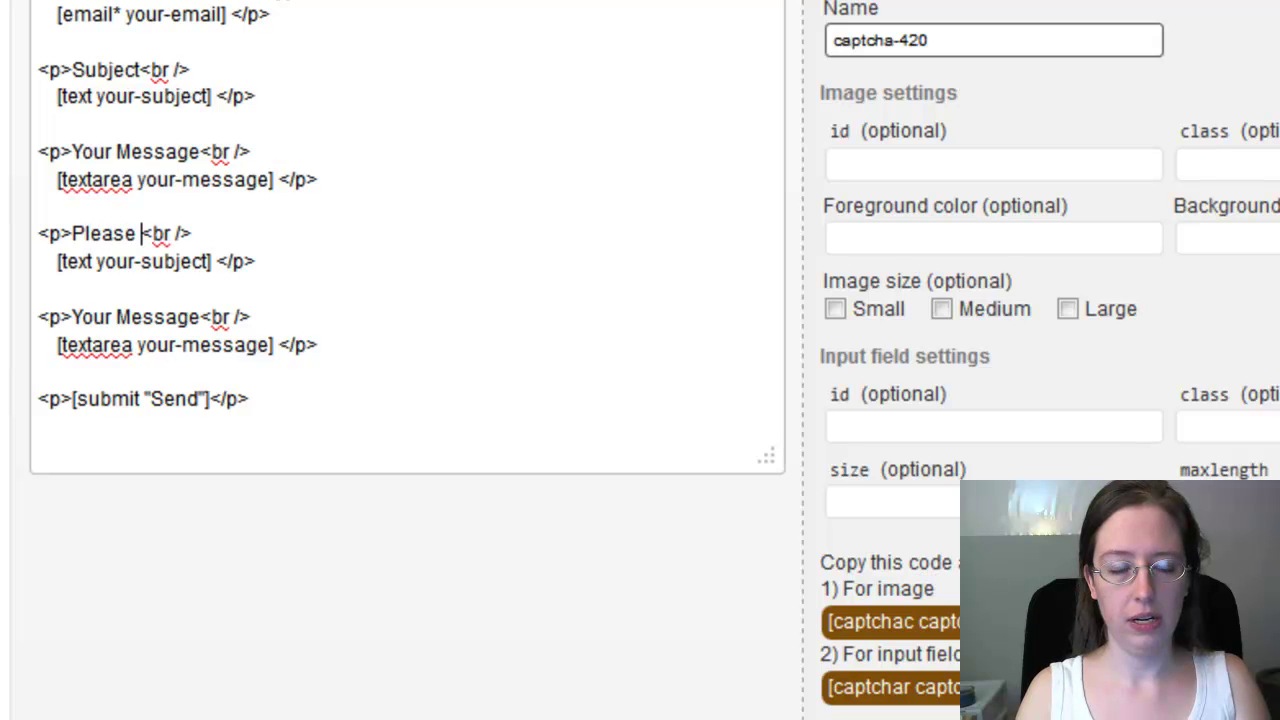
text(Enter )
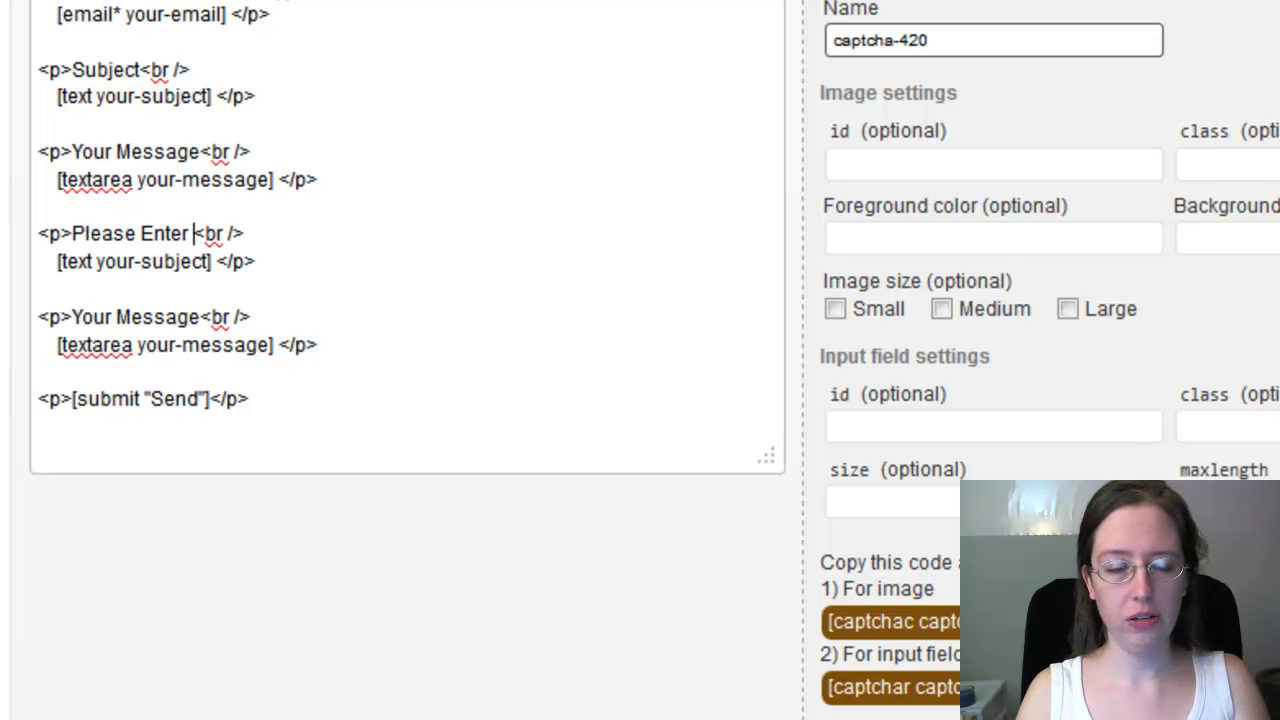
text(T)
text(he Value Of Th)
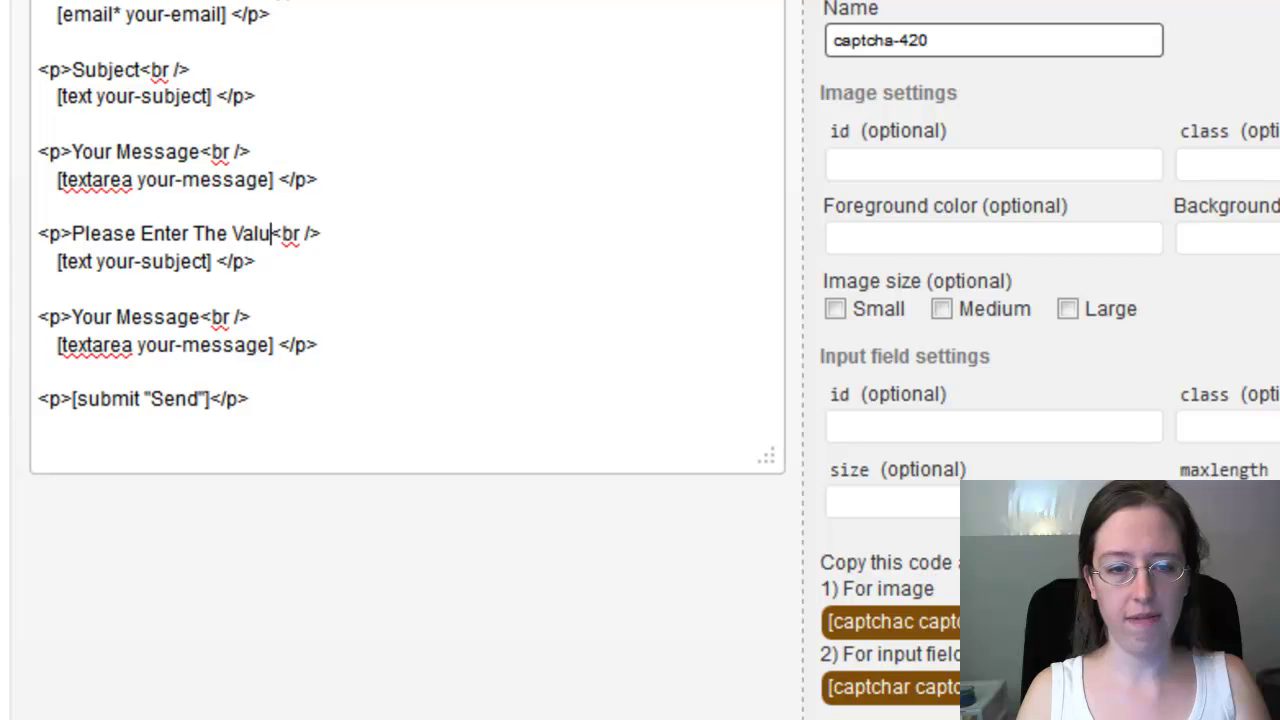
text(is Fiel)
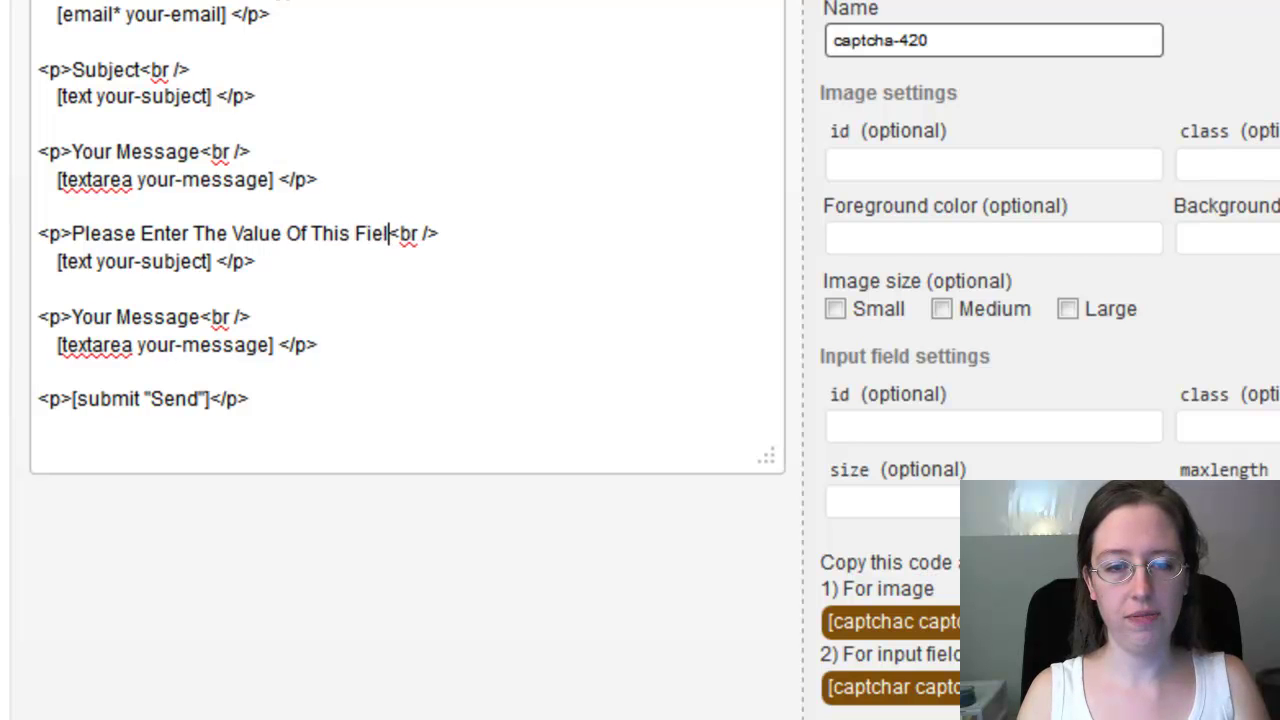
key(BackSpace)
key(BackSpace)
key(BackSpace)
key(BackSpace)
text(Image Below)
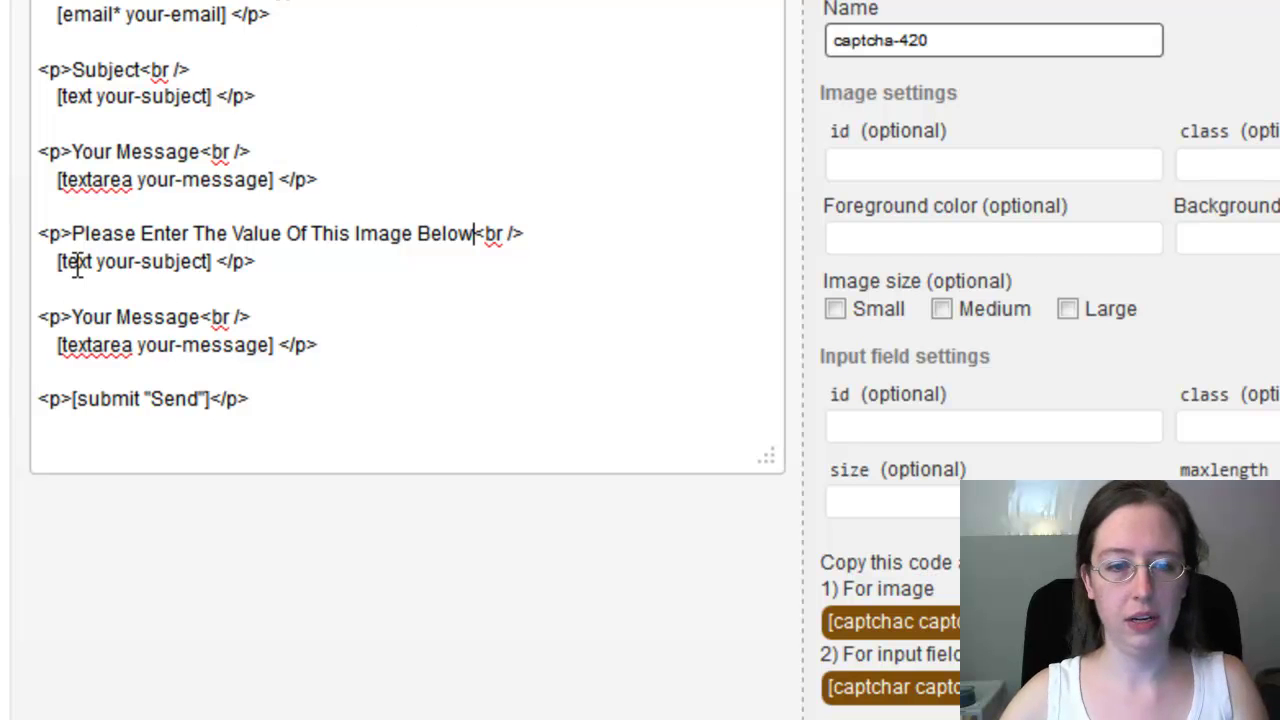
drag(484, 233, 537, 234)
click(533, 234)
Replace the copied subject field tag with the [captchac captcha-420] image code.
drag(57, 262, 226, 263)
click(220, 262)
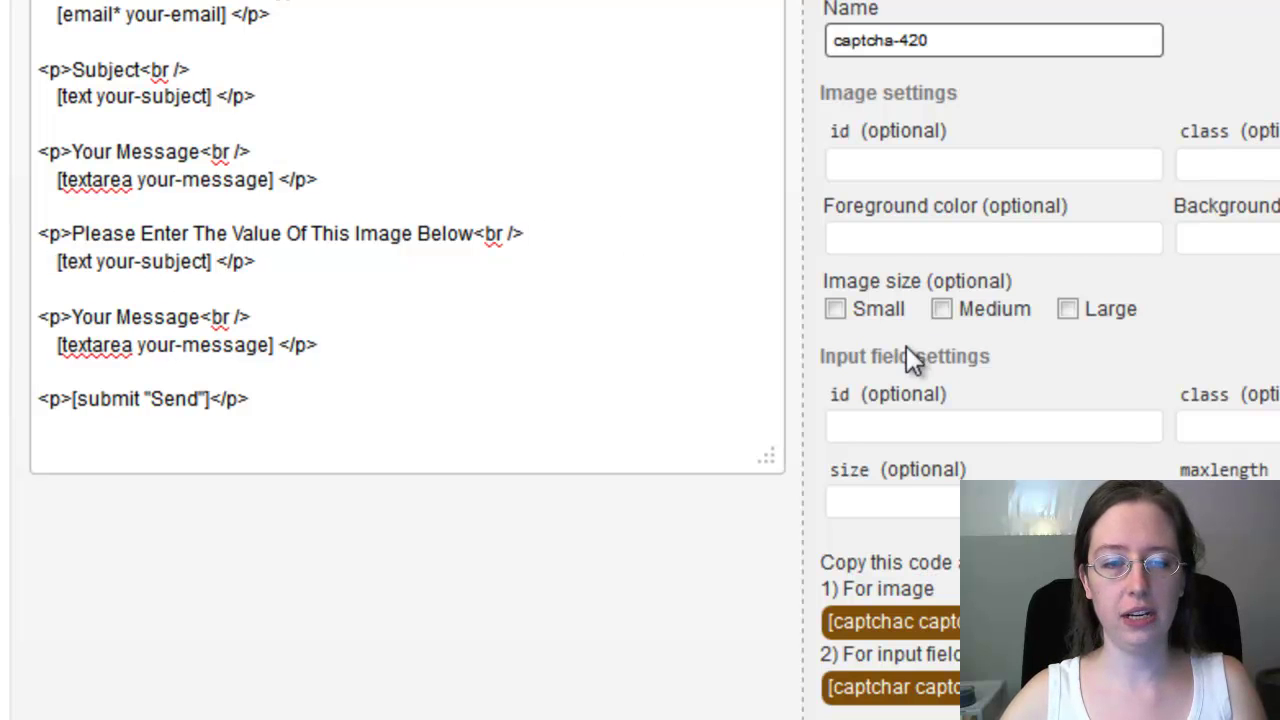
click(900, 621)
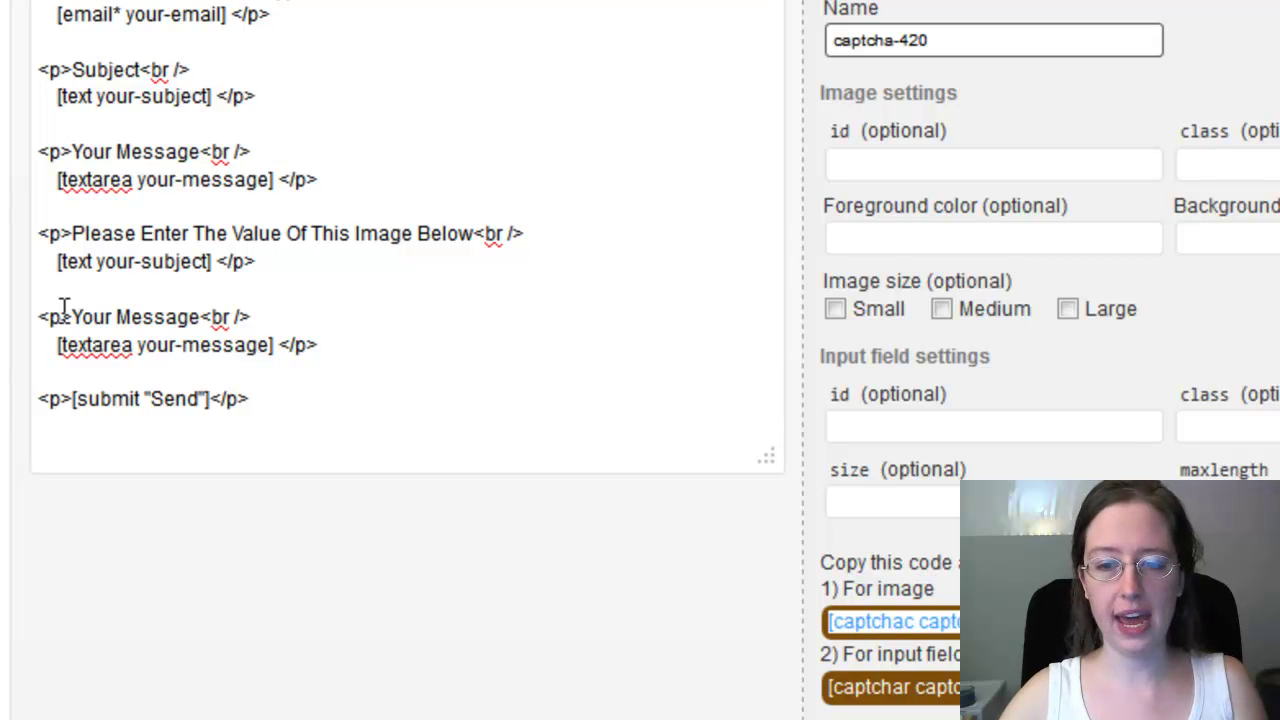
click(836, 622)
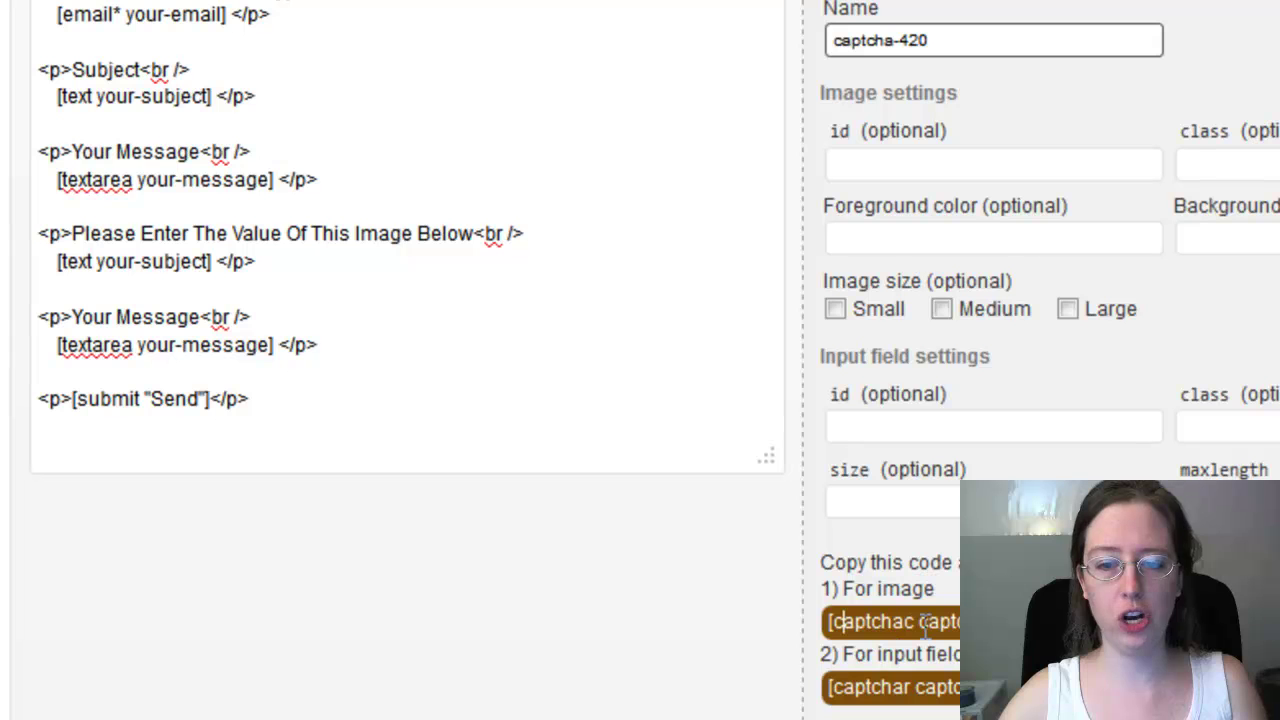
drag(950, 622, 788, 636)
key(ctrl+c)
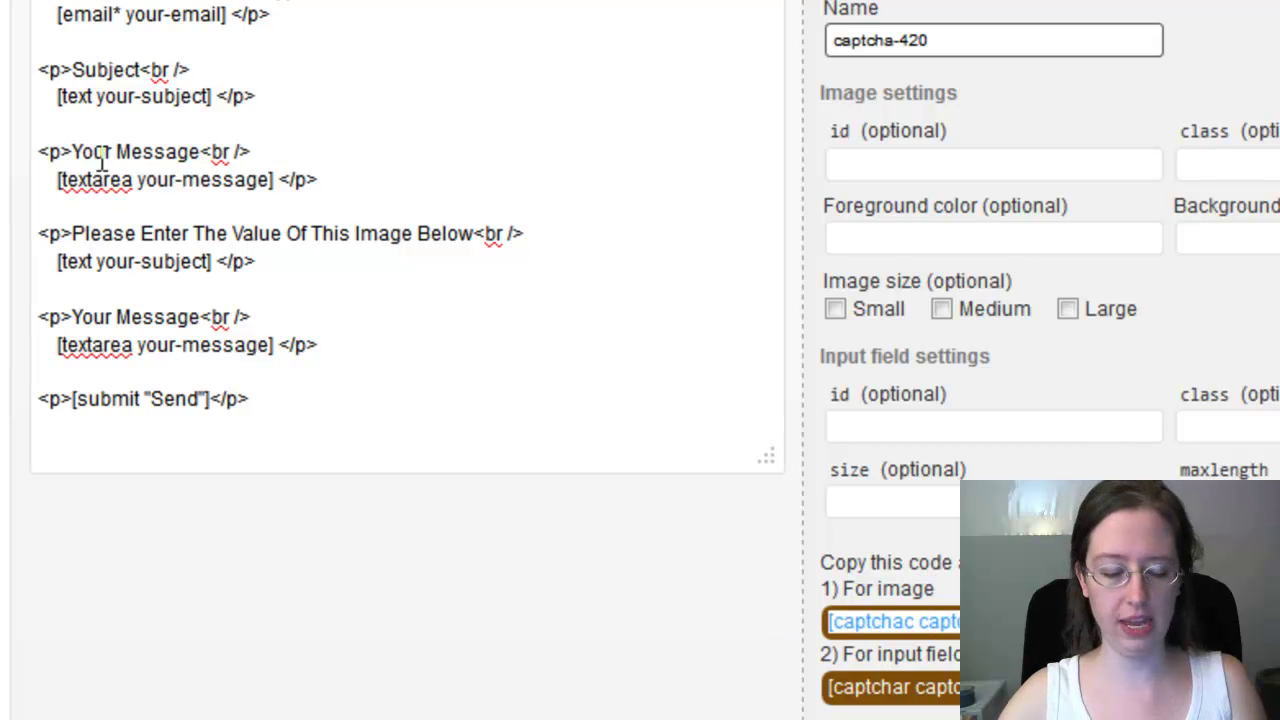
drag(211, 261, 60, 277)
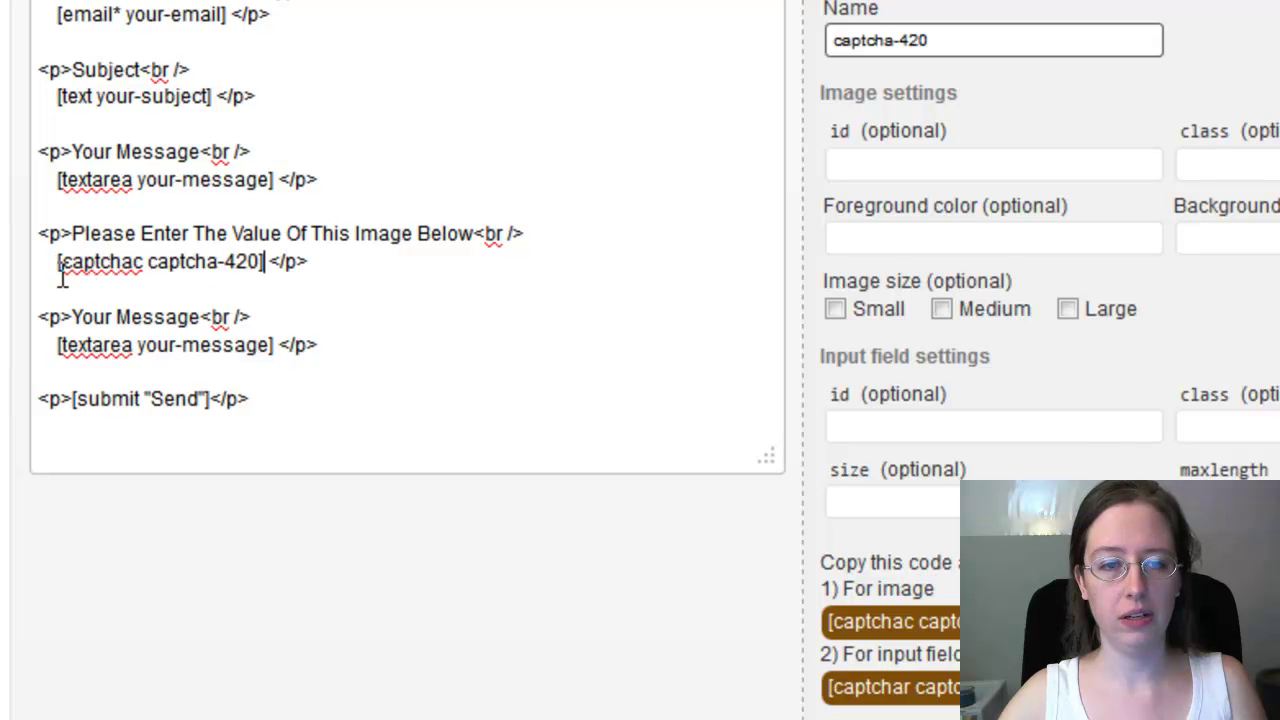
key(ctrl+v)
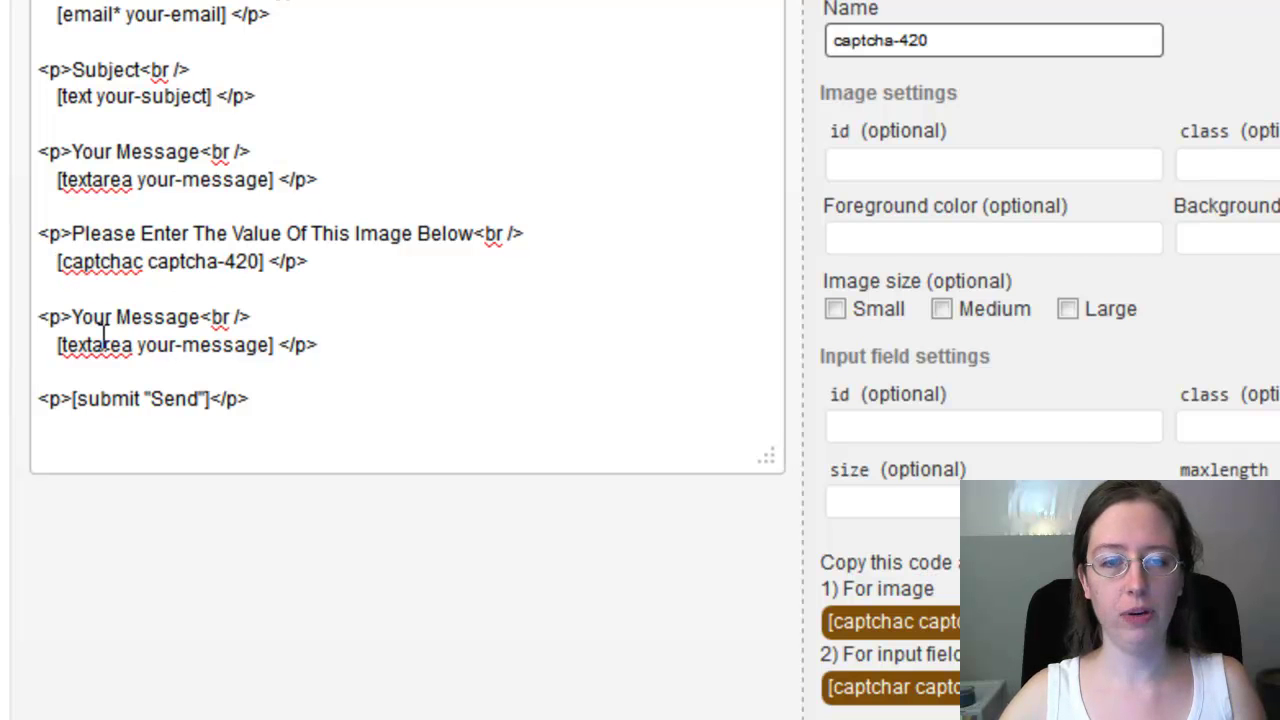
Relabel the second message line 'Enter the Captcha Value Here' and swap its textarea for [captchar captcha-420].
drag(73, 318, 197, 316)
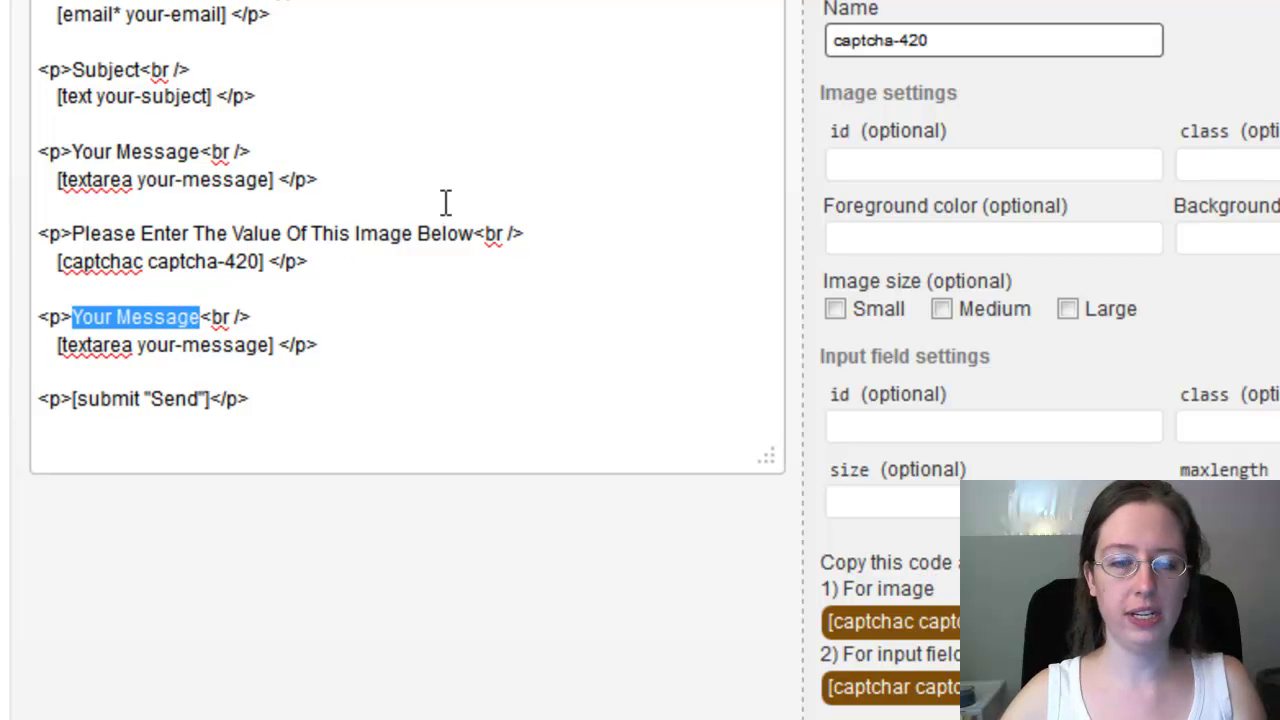
text(Enter the Cap)
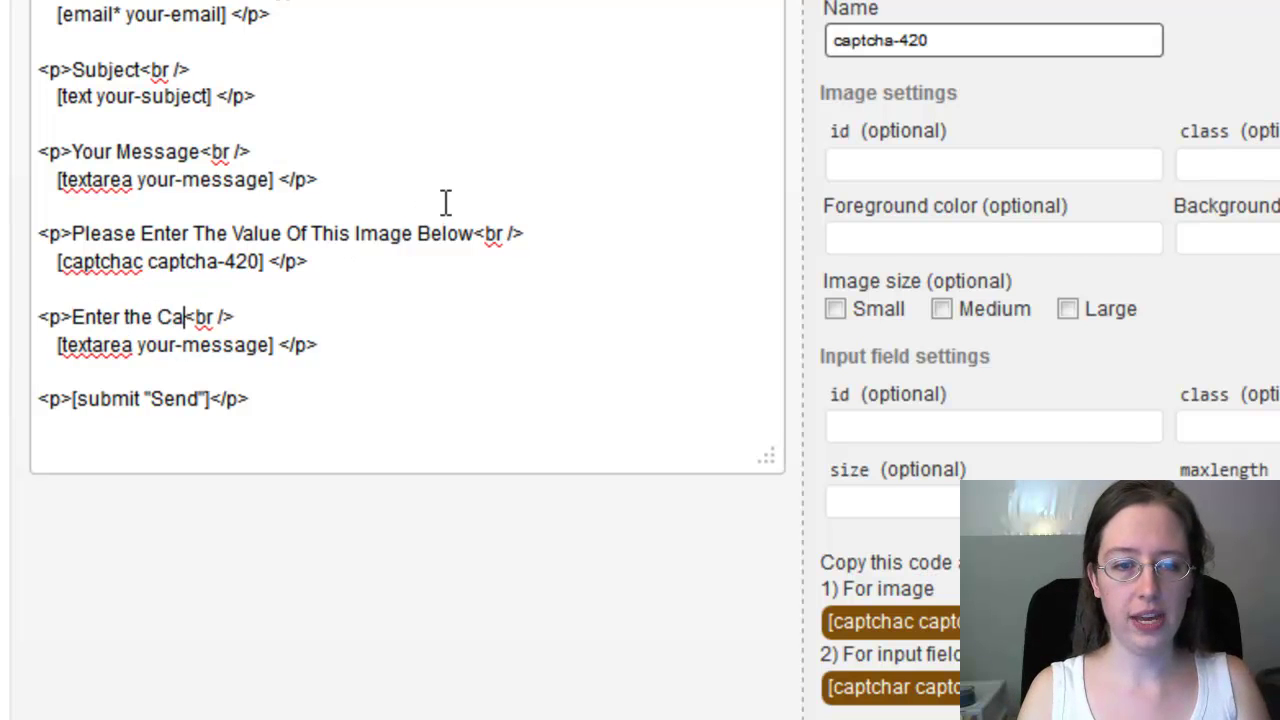
text(tcha Val)
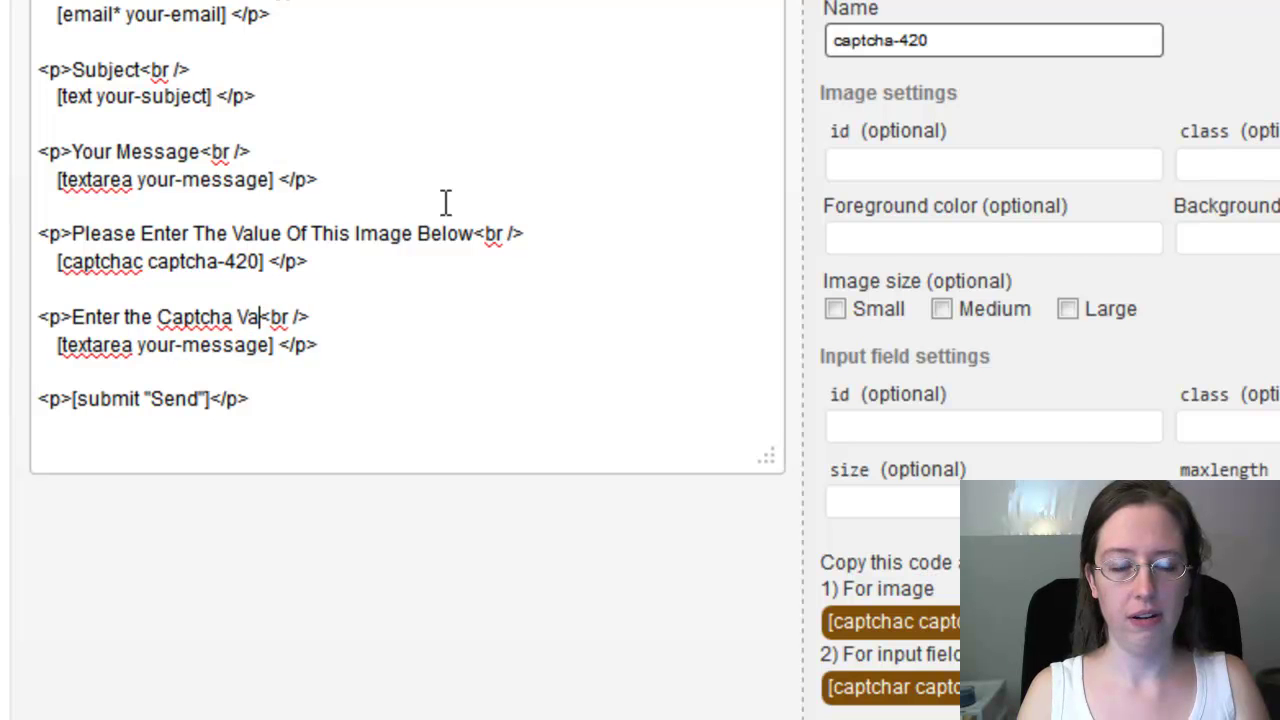
text(ue Here)
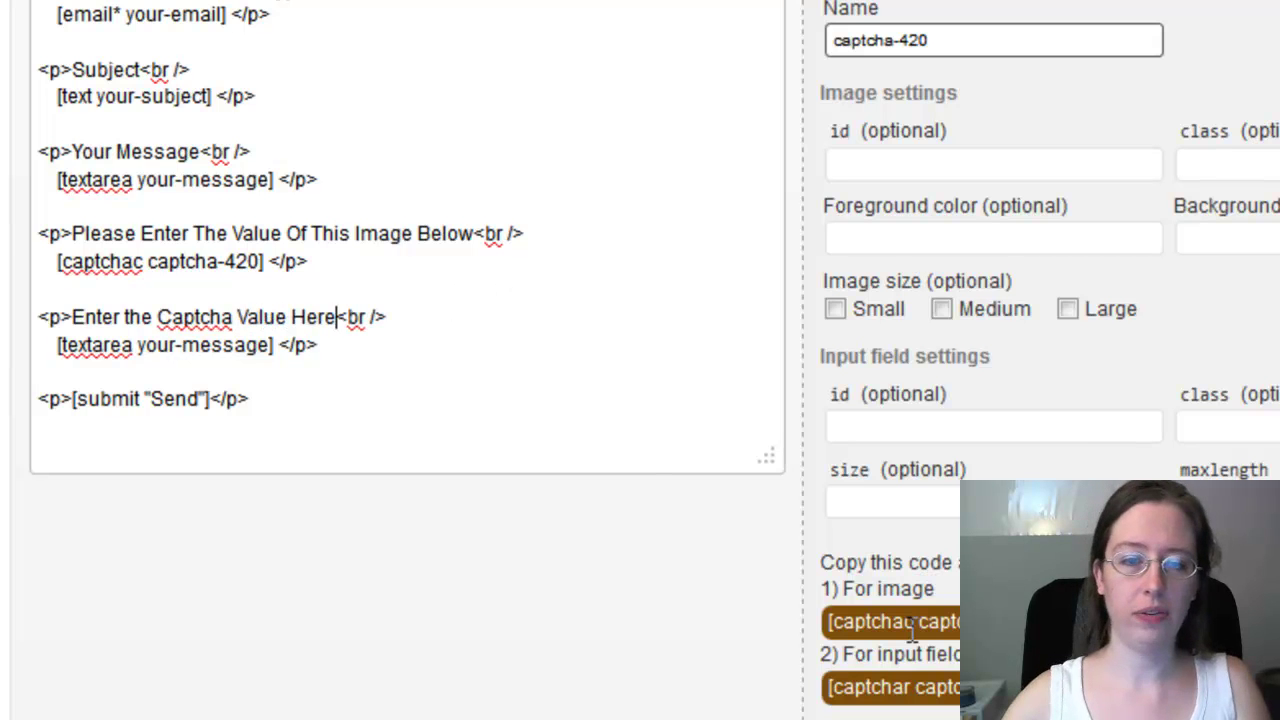
drag(829, 687, 1000, 687)
key(ctrl+c)
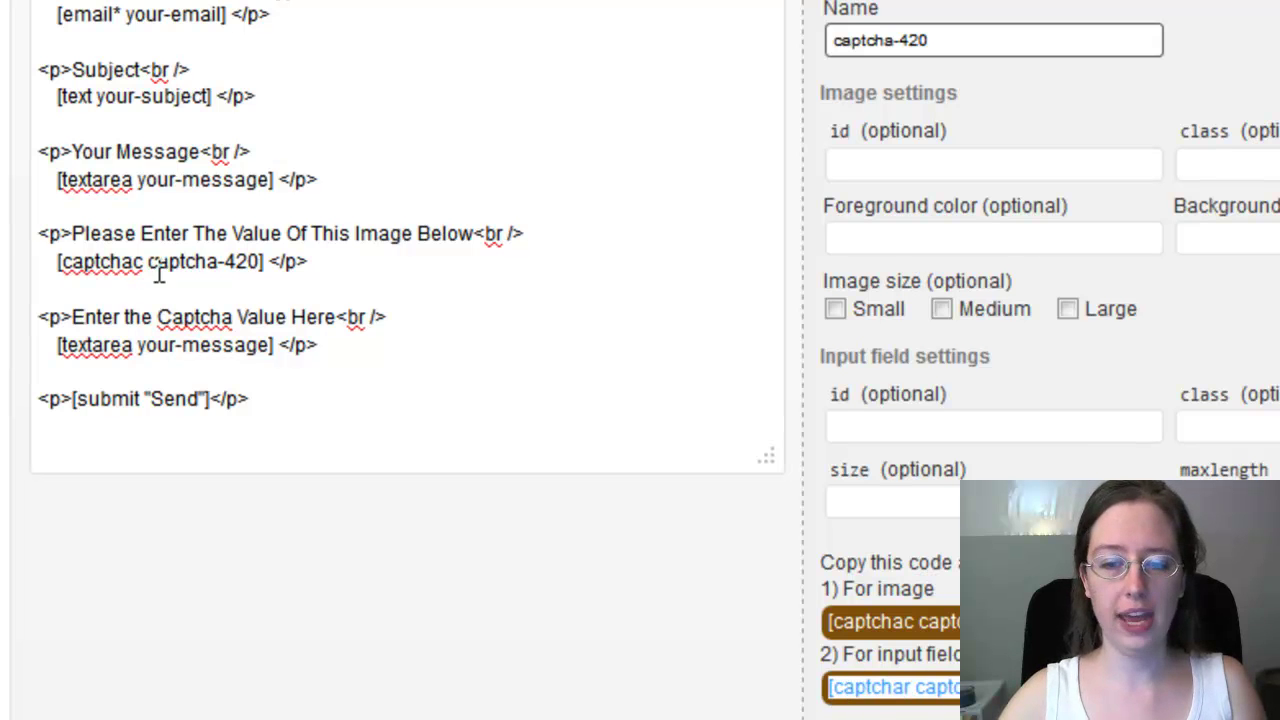
drag(276, 344, 55, 350)
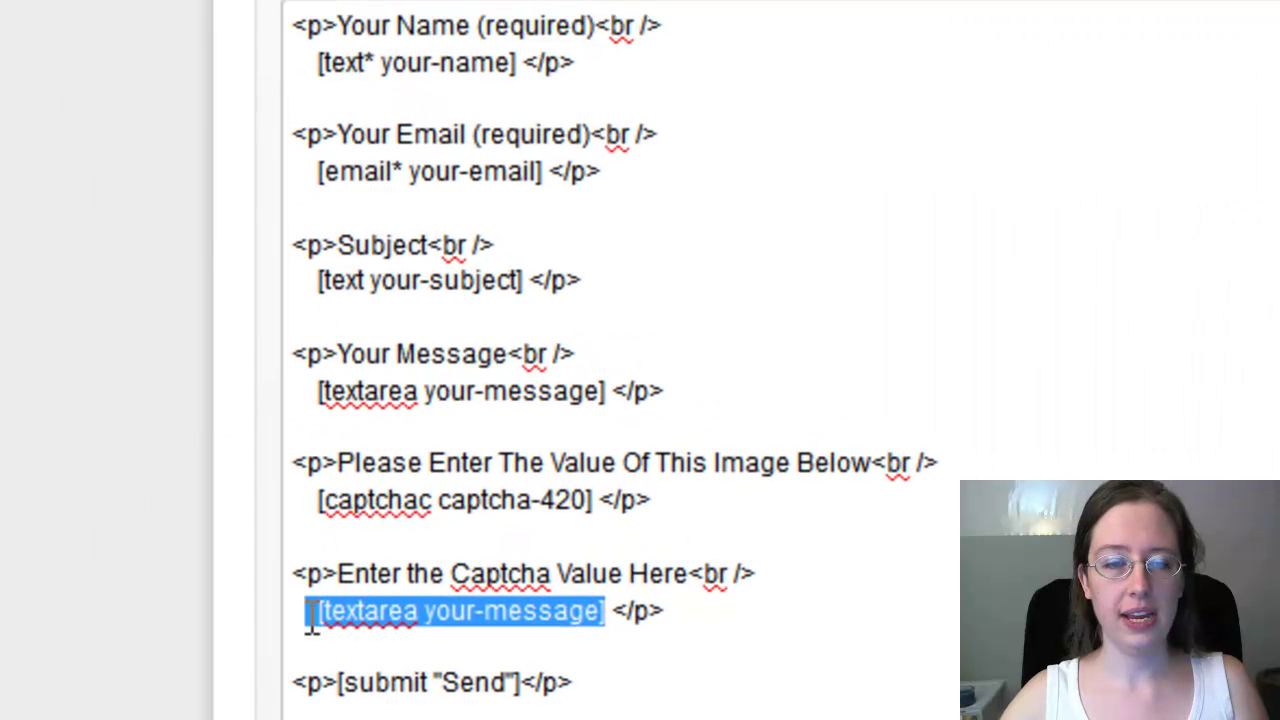
key(ctrl+v)
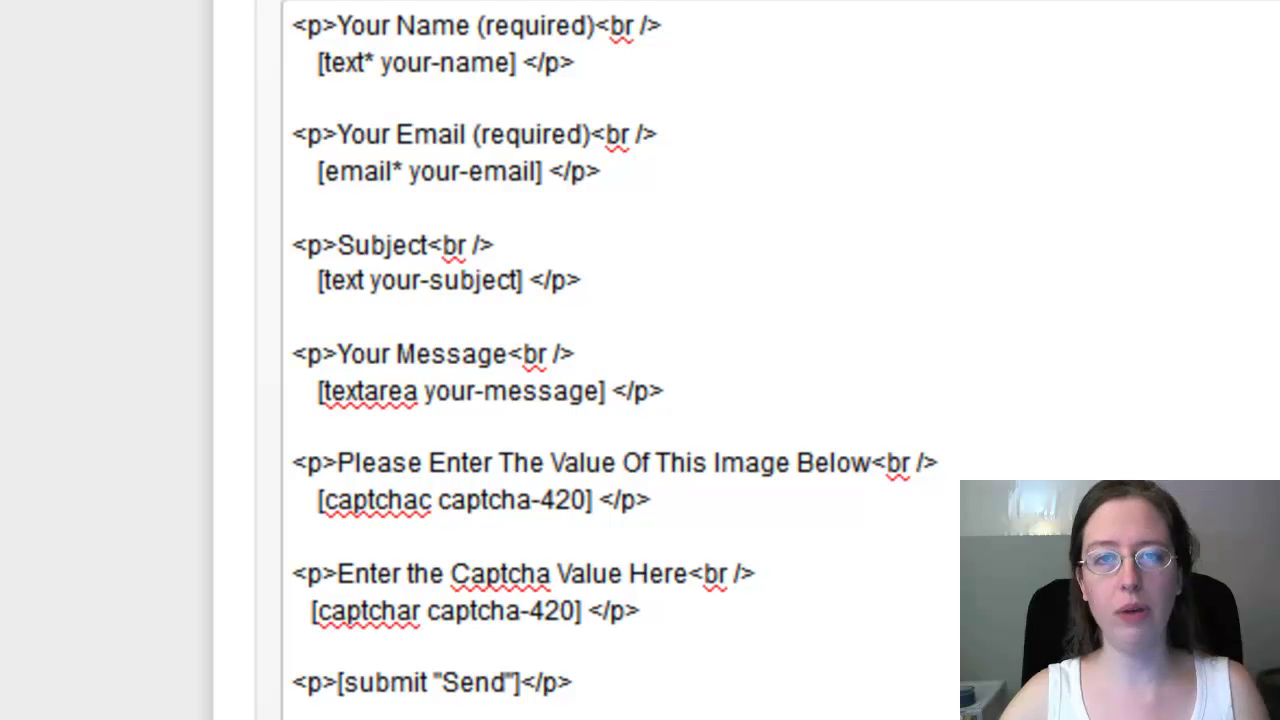
Save Contact form 1 so the 'Contact form saved.' notice appears.
scroll(640, 360, down, 20)
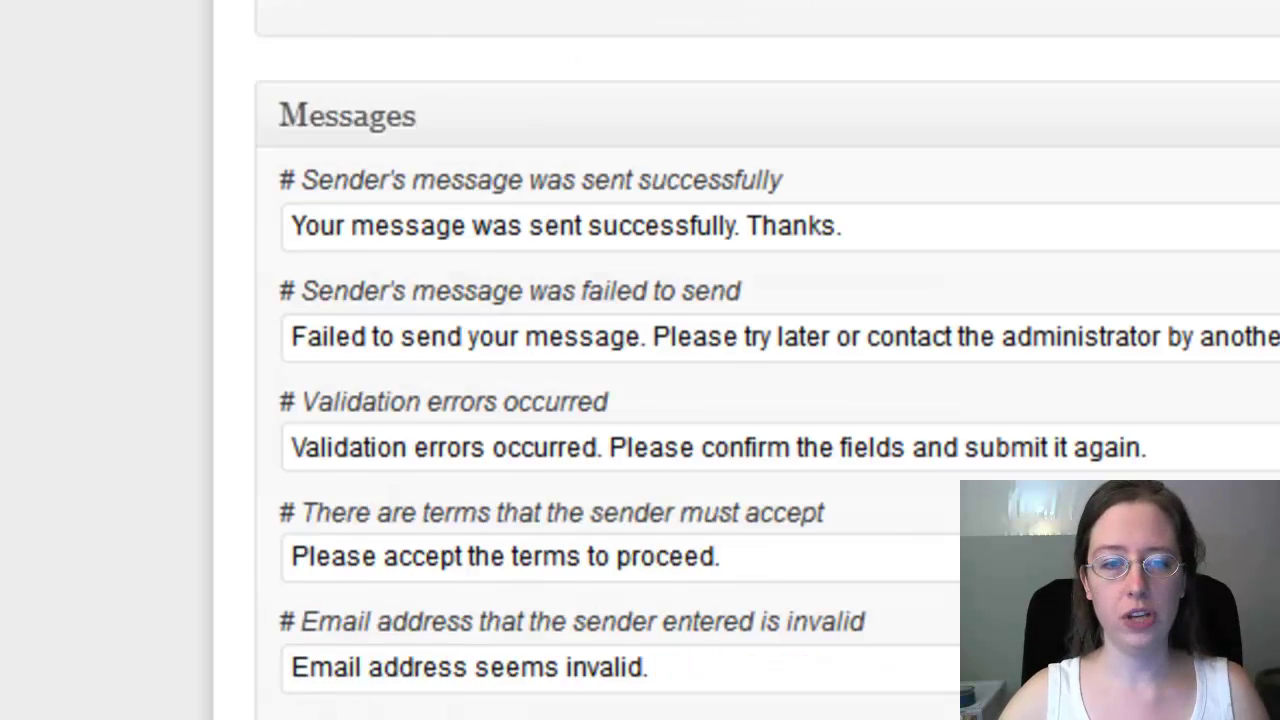
scroll(640, 360, up, 20)
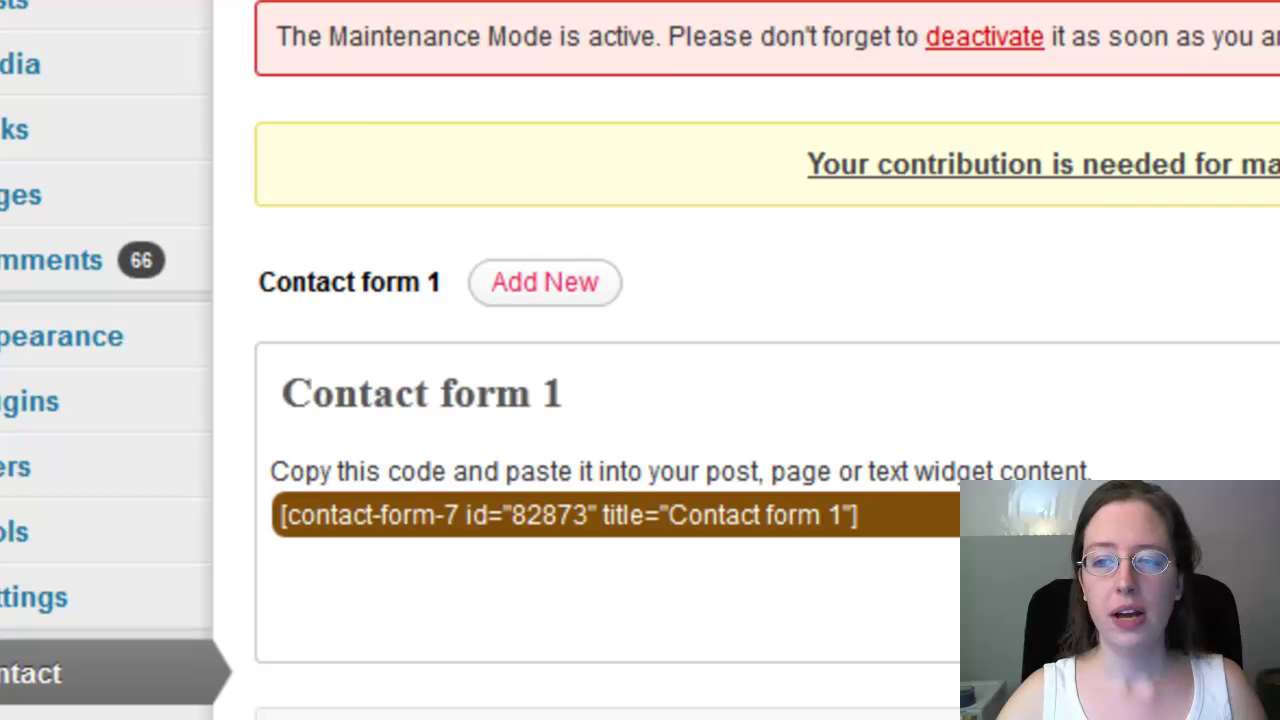
drag(587, 159, 283, 151)
click(351, 168)
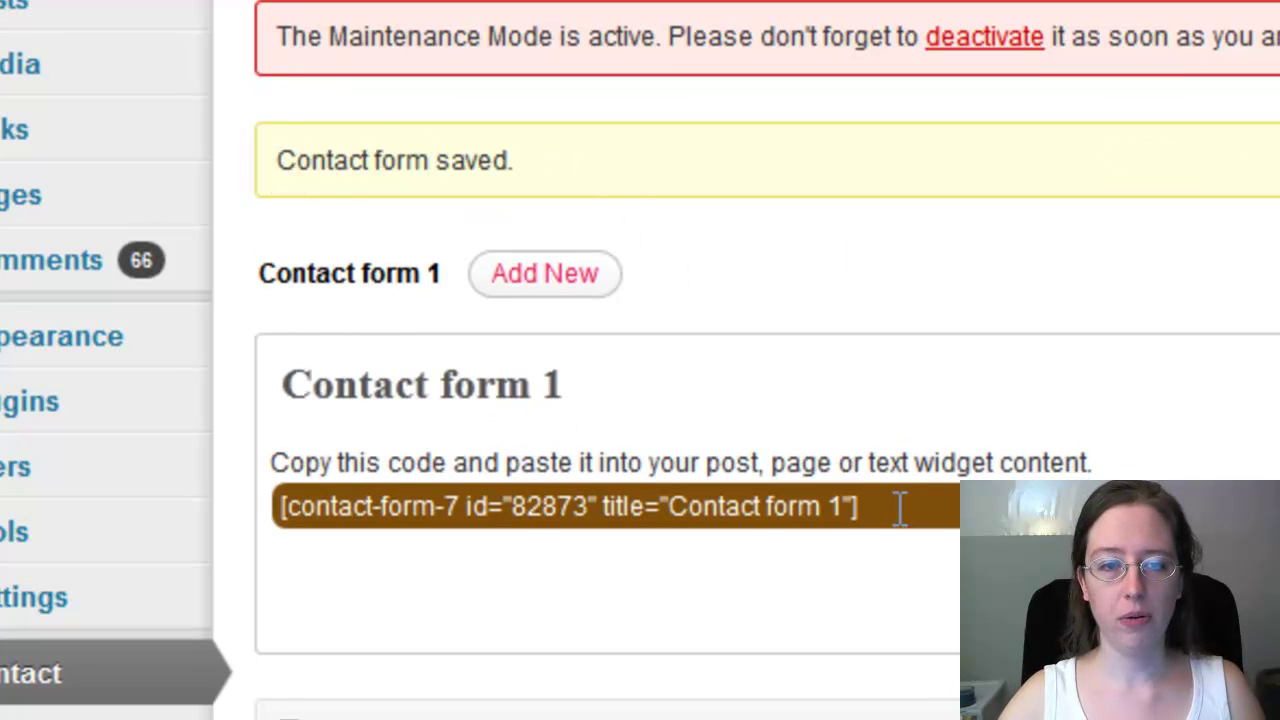
Copy the Contact form 1 shortcode.
mouse_move(905, 506)
mouse_down()
mouse_move(370, 506)
mouse_move(916, 506)
mouse_up()
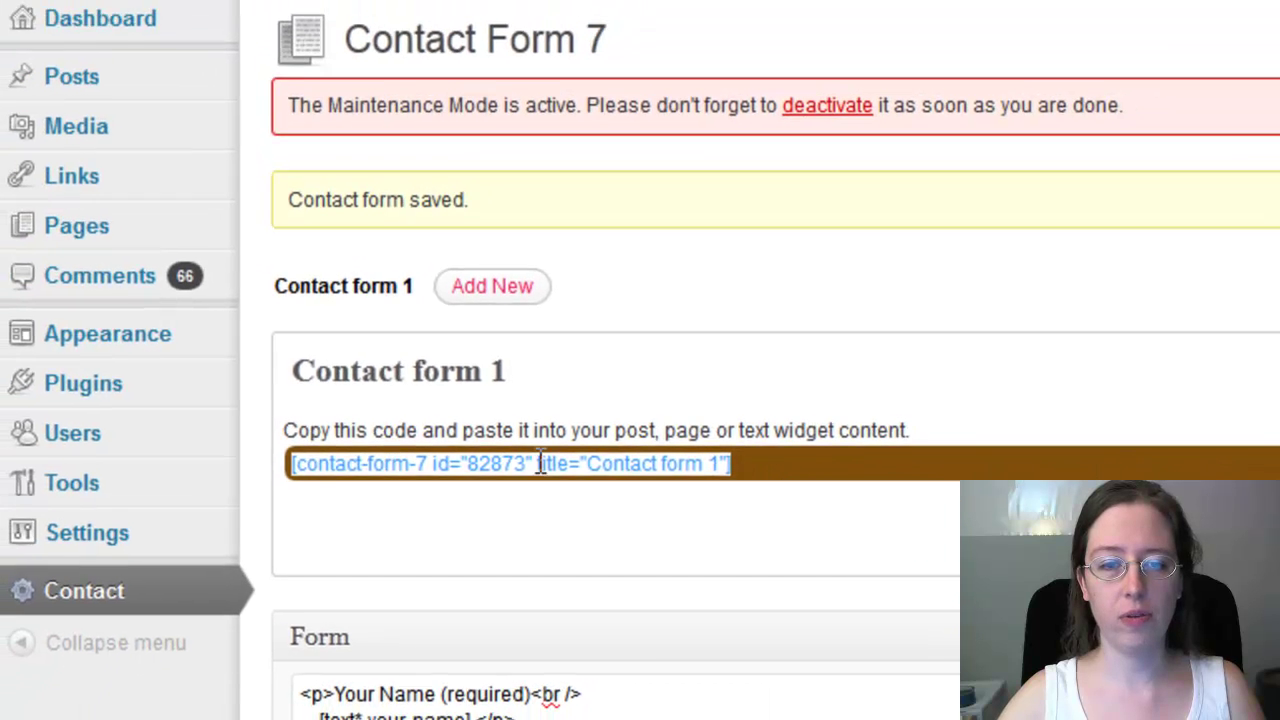
drag(282, 492, 647, 492)
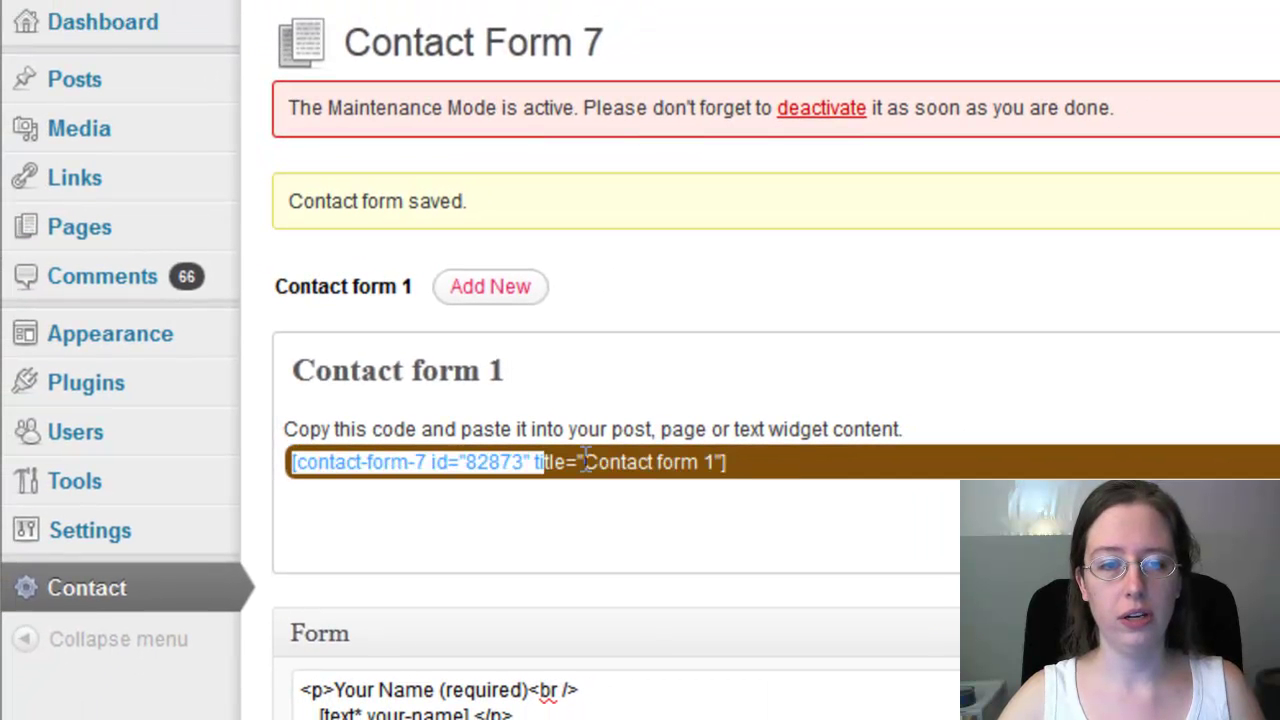
drag(587, 462, 707, 462)
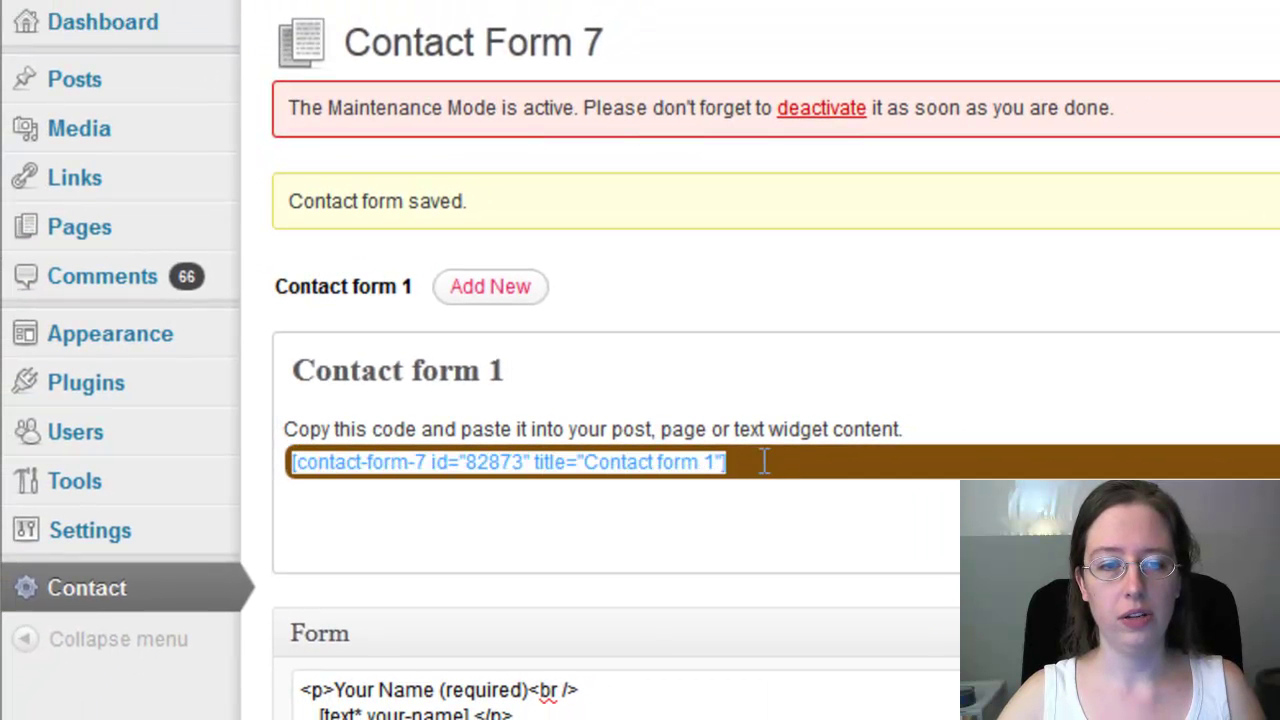
right_click(668, 464)
click(746, 605)
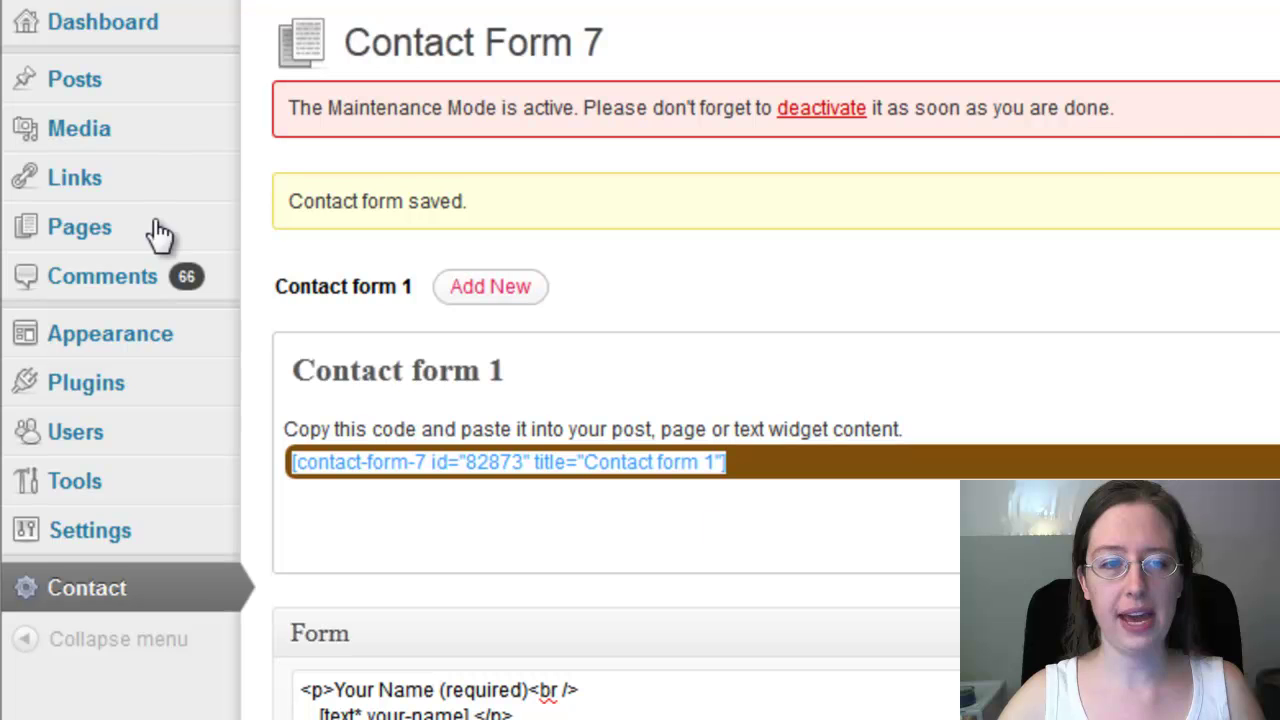
Create a new page titled 'Contact'.
mouse_move(229, 234)
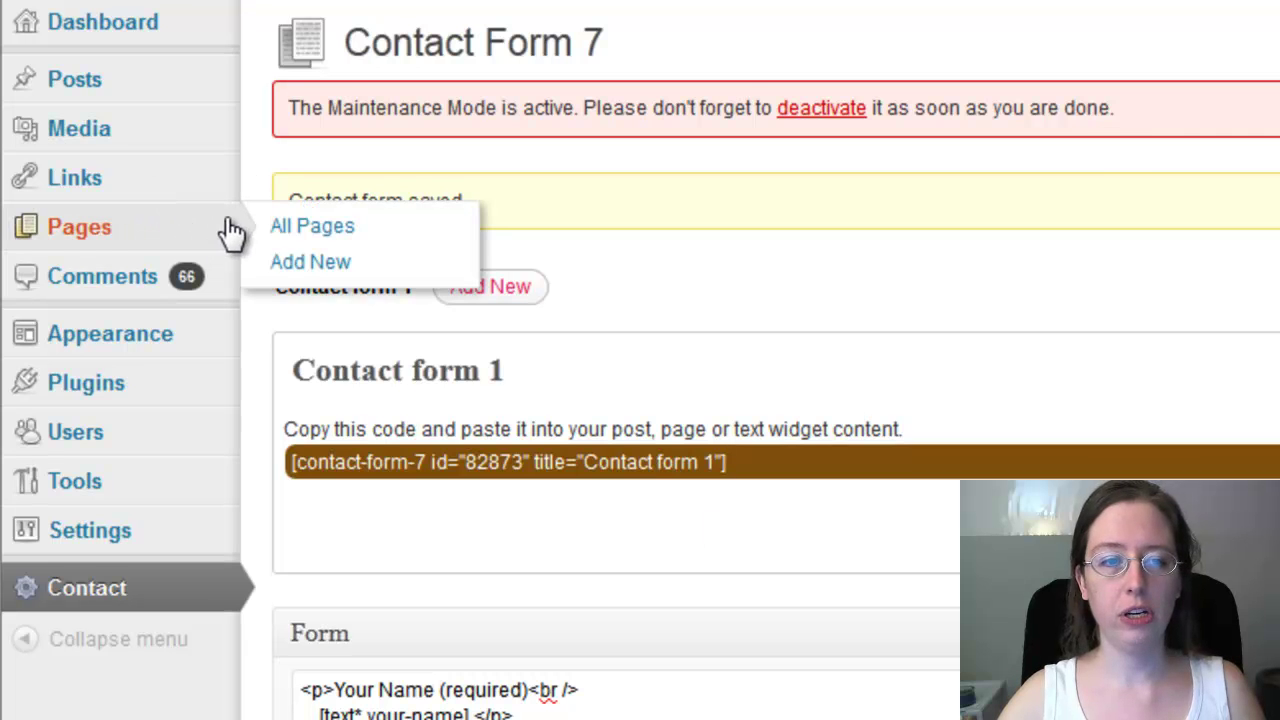
click(330, 266)
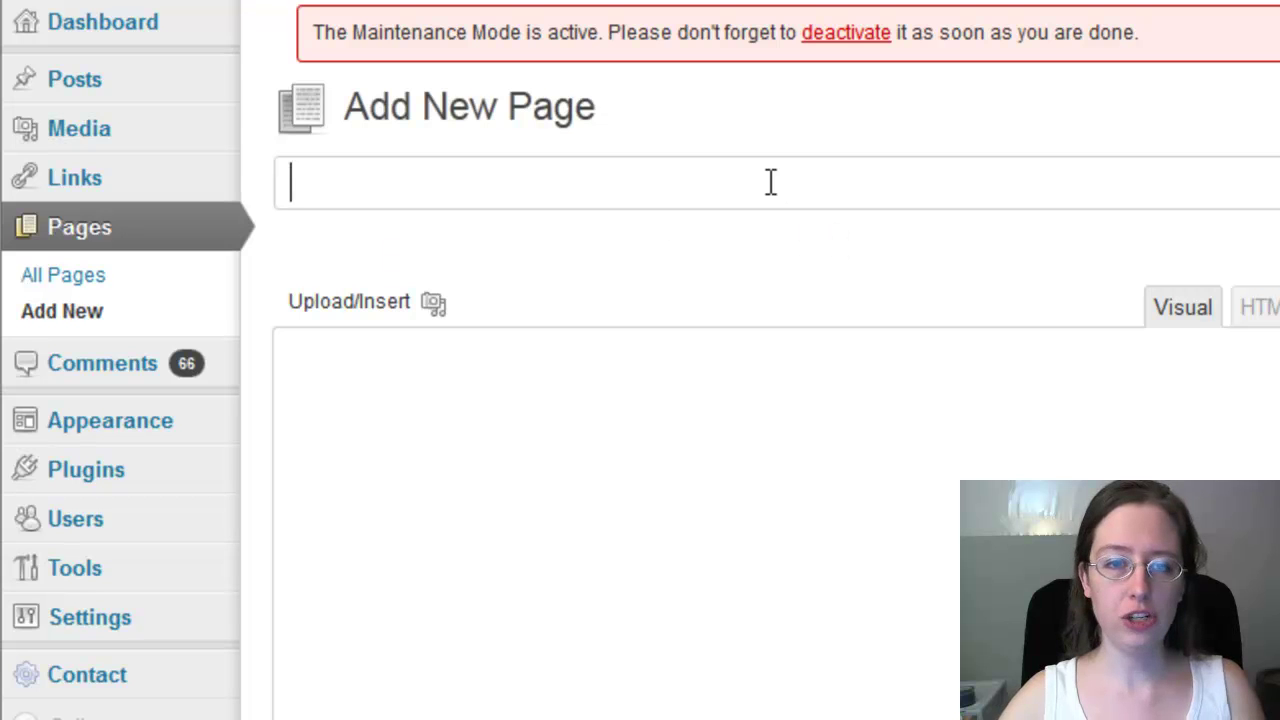
text(Con)
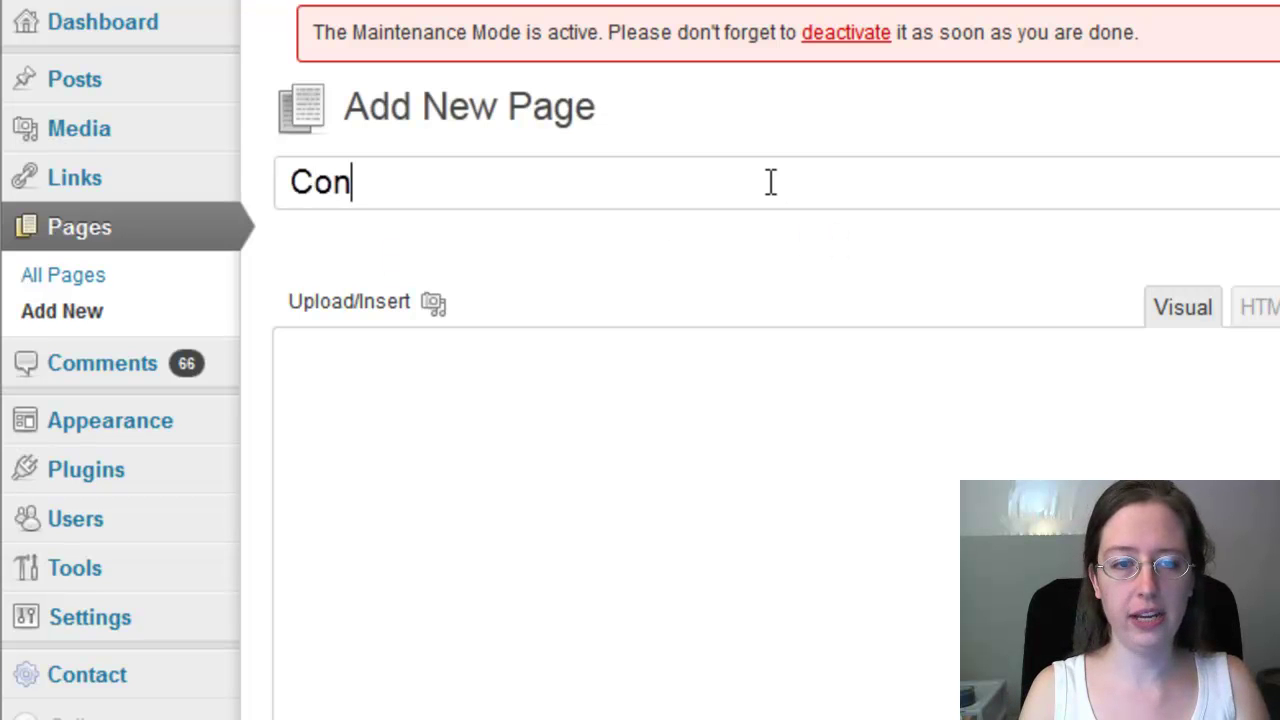
text(tact Me)
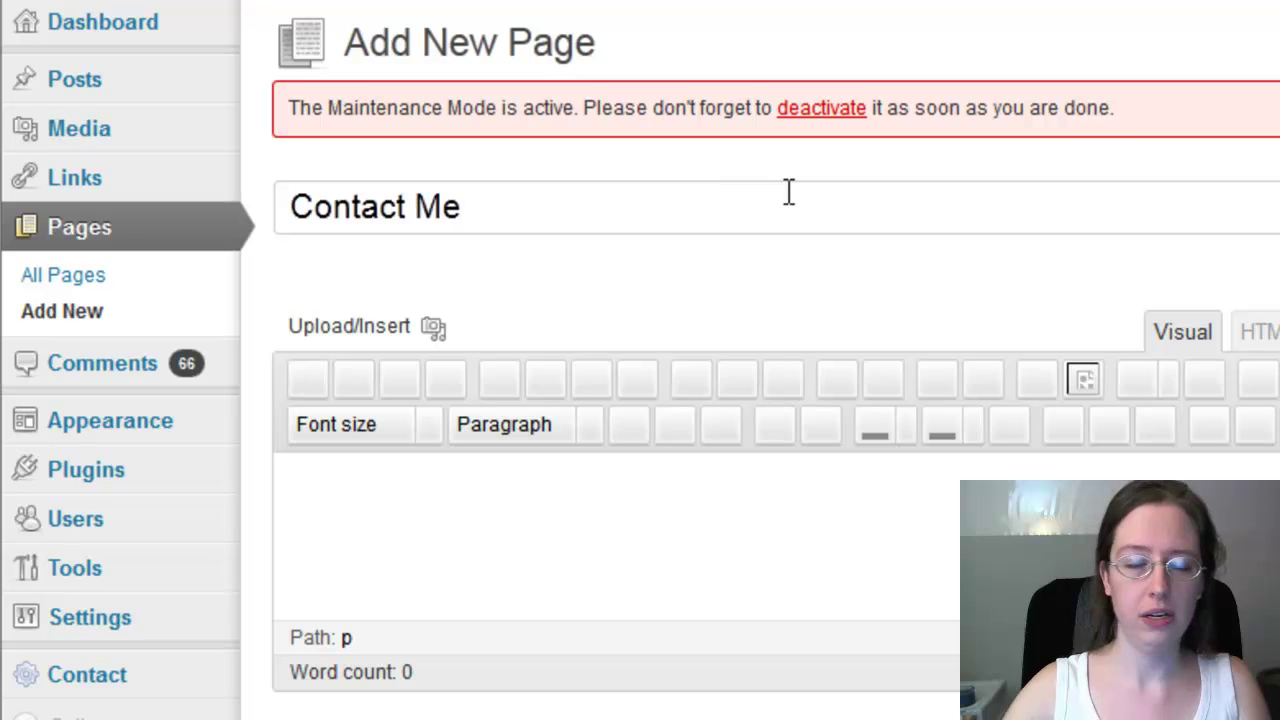
drag(763, 194, 425, 200)
key(BackSpace)
key(BackSpace)
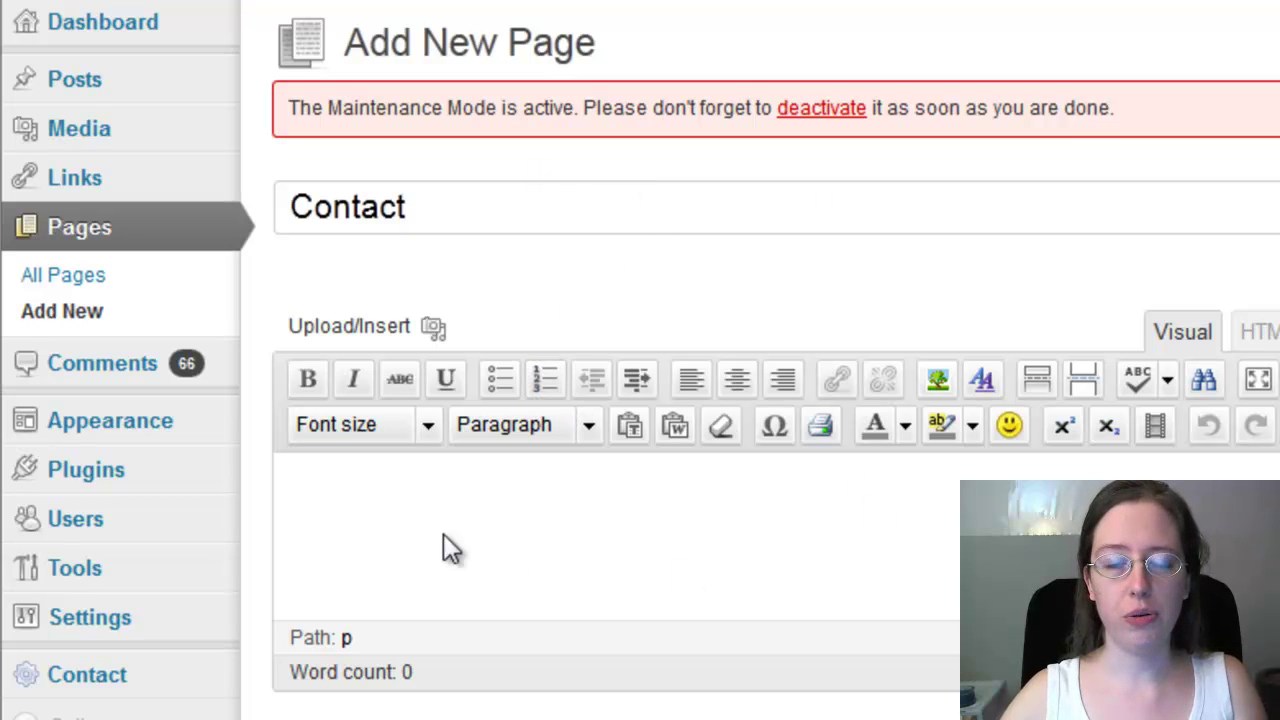
click(594, 520)
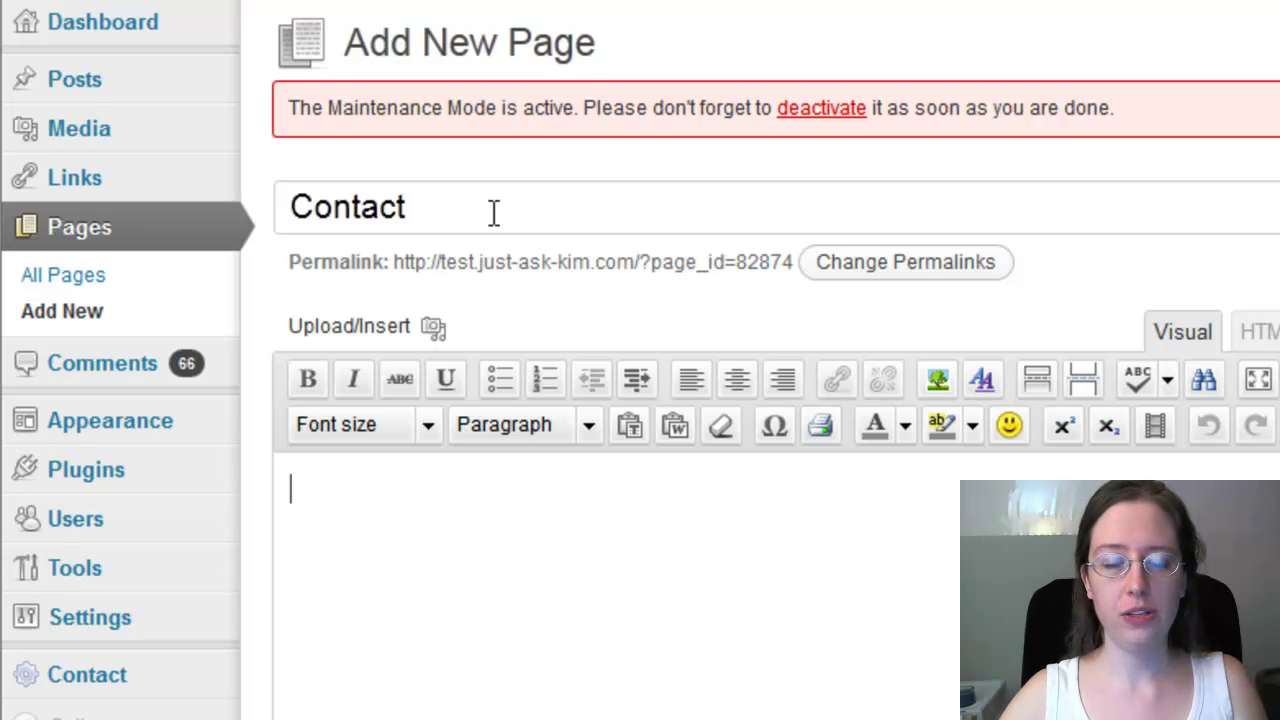
drag(793, 258, 392, 261)
click(600, 493)
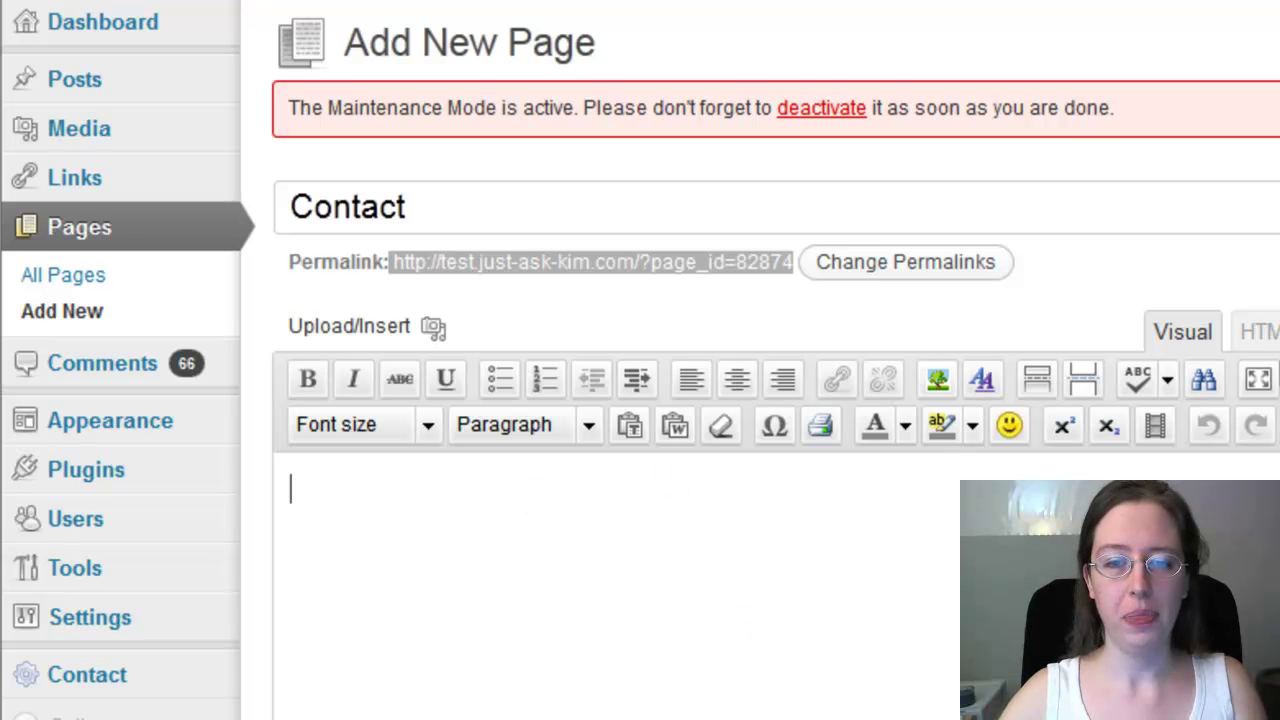
Paste the Contact form 1 shortcode into the Contact page body in HTML view.
click(1262, 333)
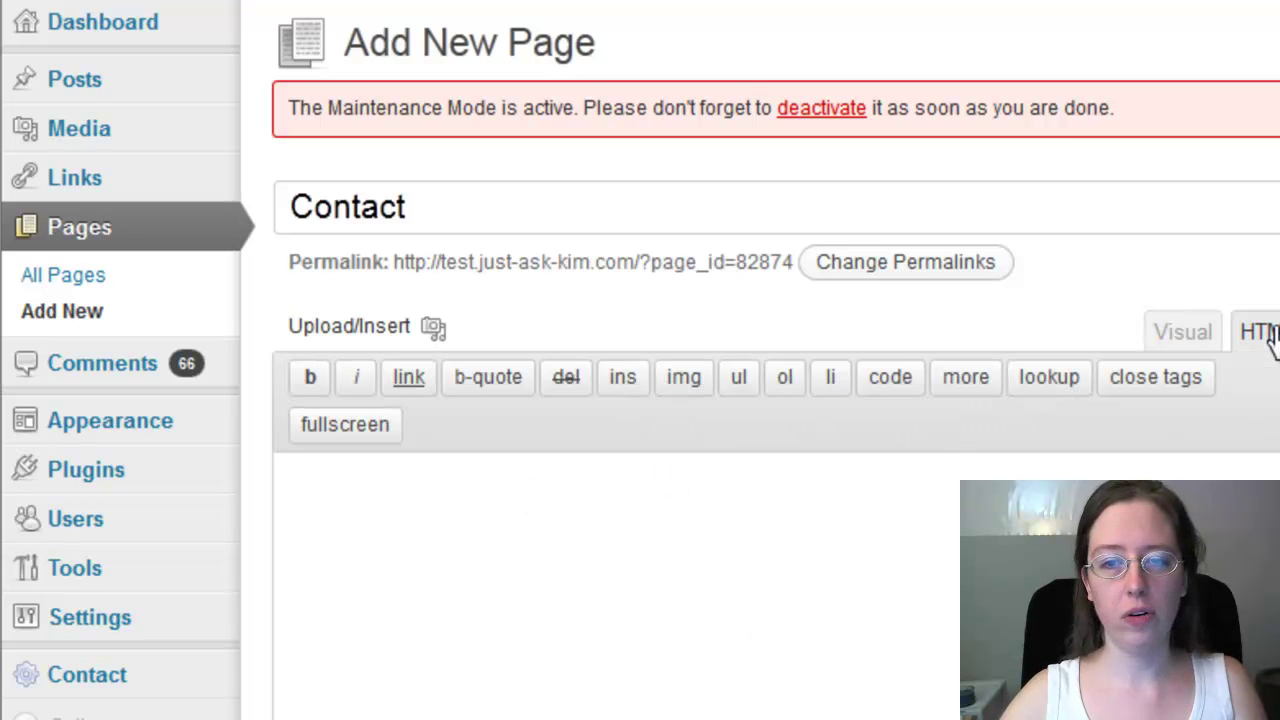
click(874, 491)
key(ctrl+v)
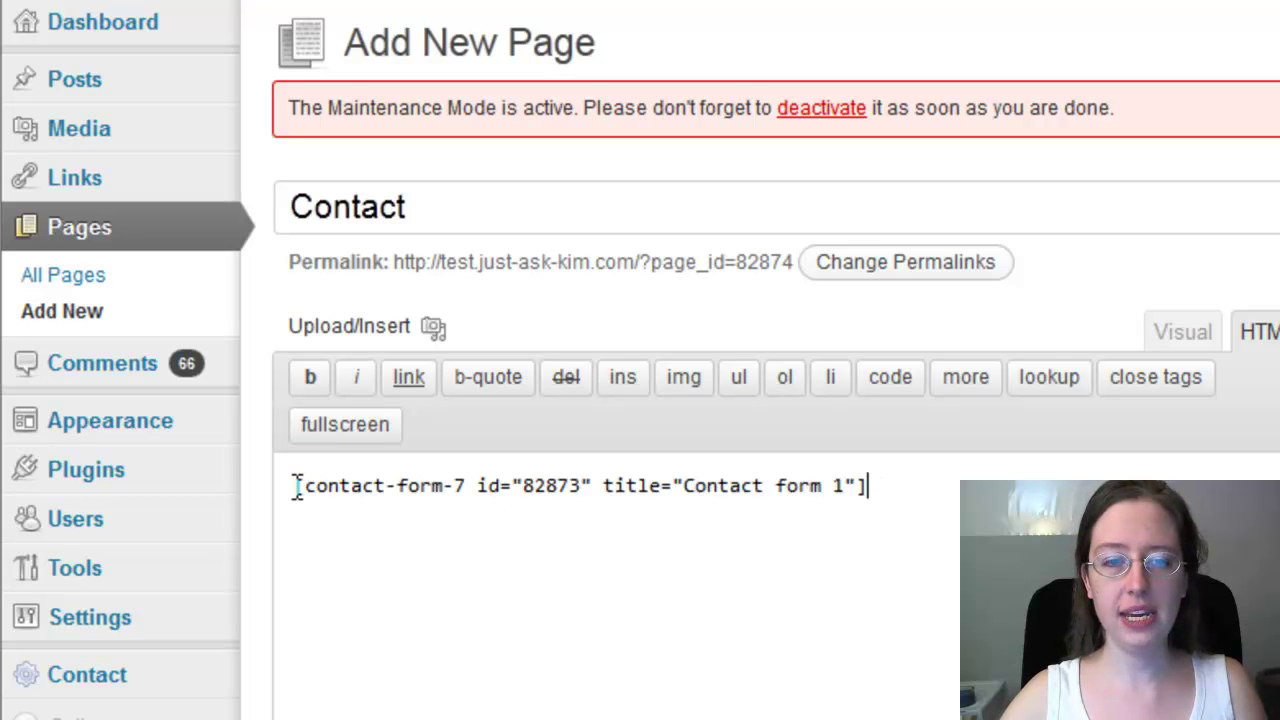
drag(296, 486, 891, 486)
click(894, 486)
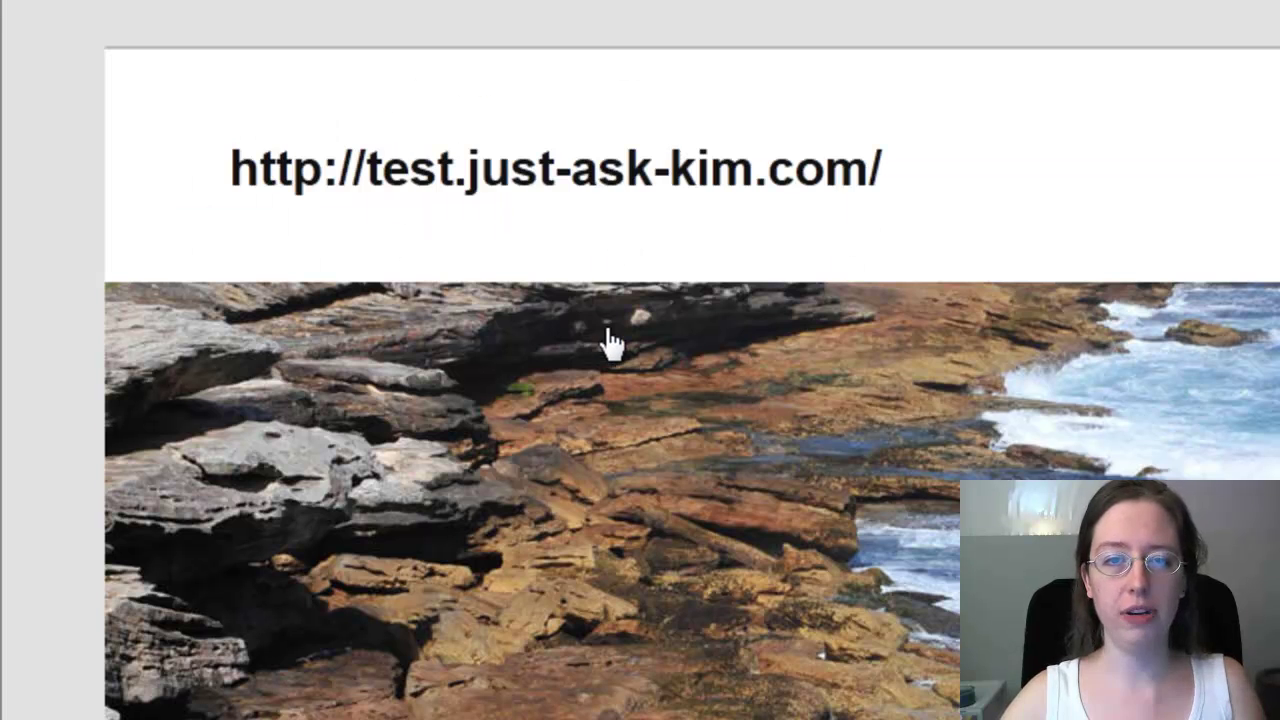
Scroll through the page preview, checking the Name, Email, Subject, Message and captcha fields.
scroll(615, 330, down, 6)
scroll(628, 309, down, 2)
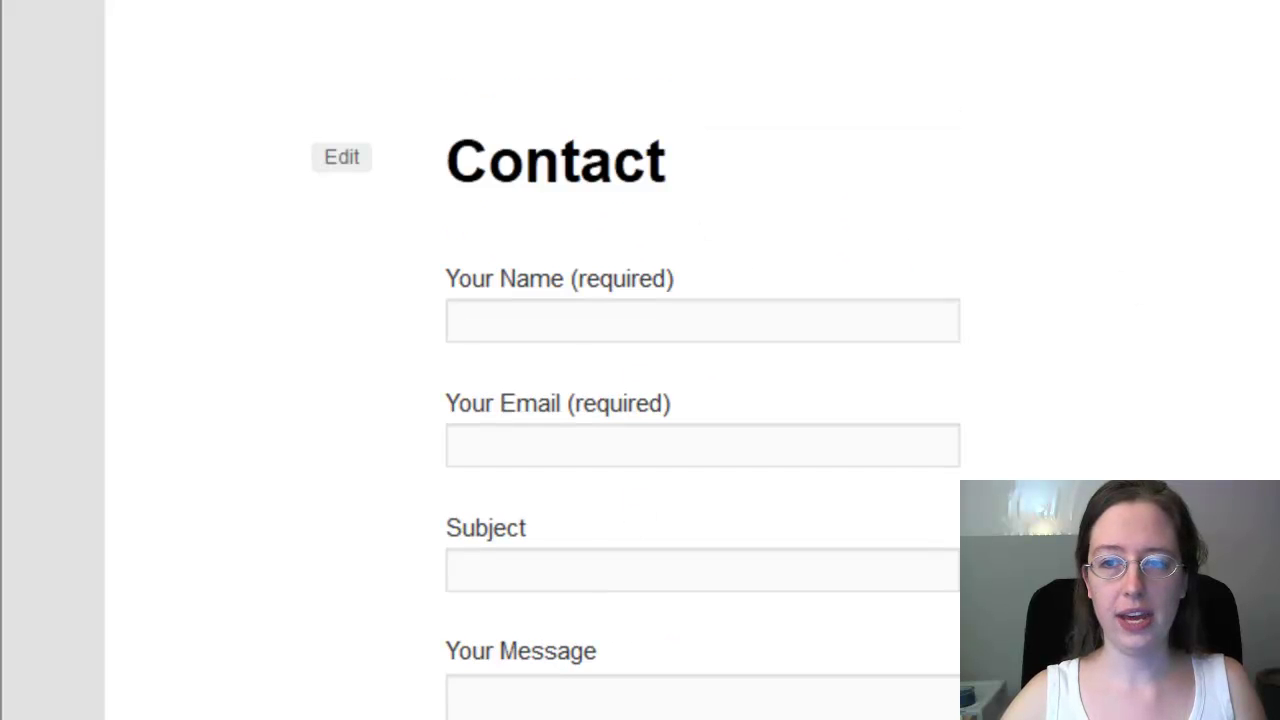
scroll(690, 360, up, 2)
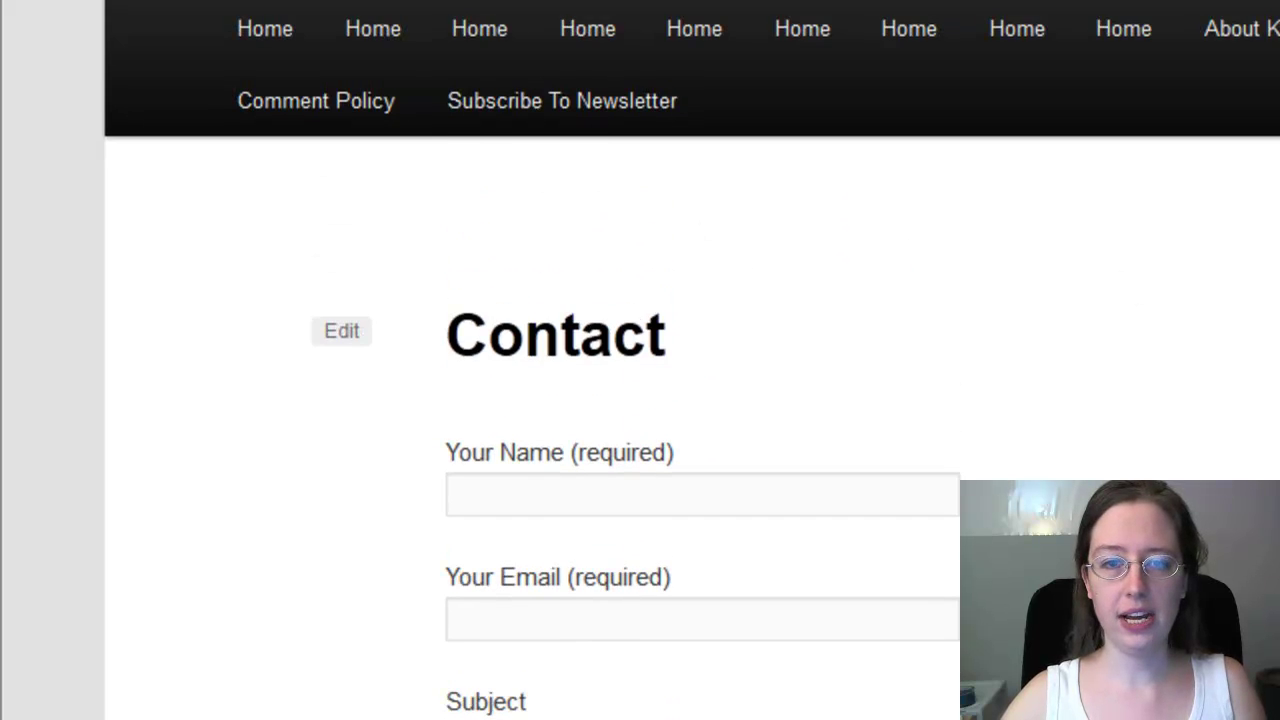
scroll(690, 360, down, 5)
scroll(589, 511, down, 4)
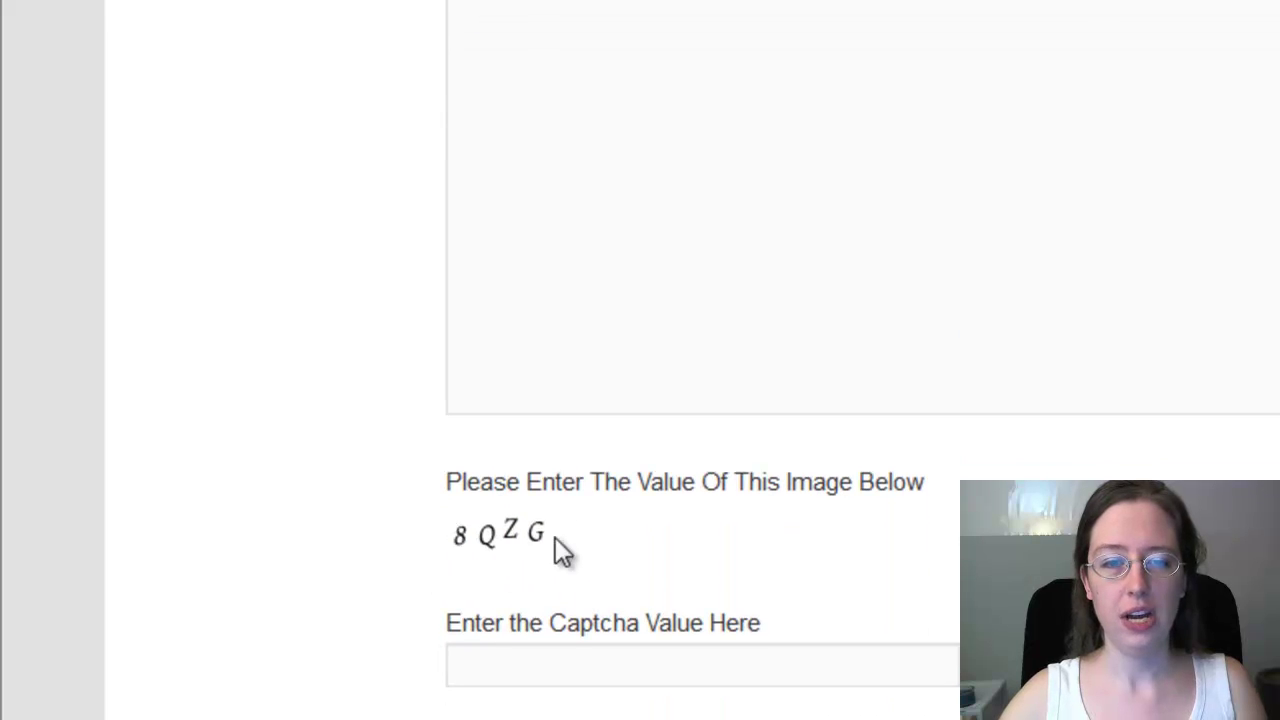
click(597, 660)
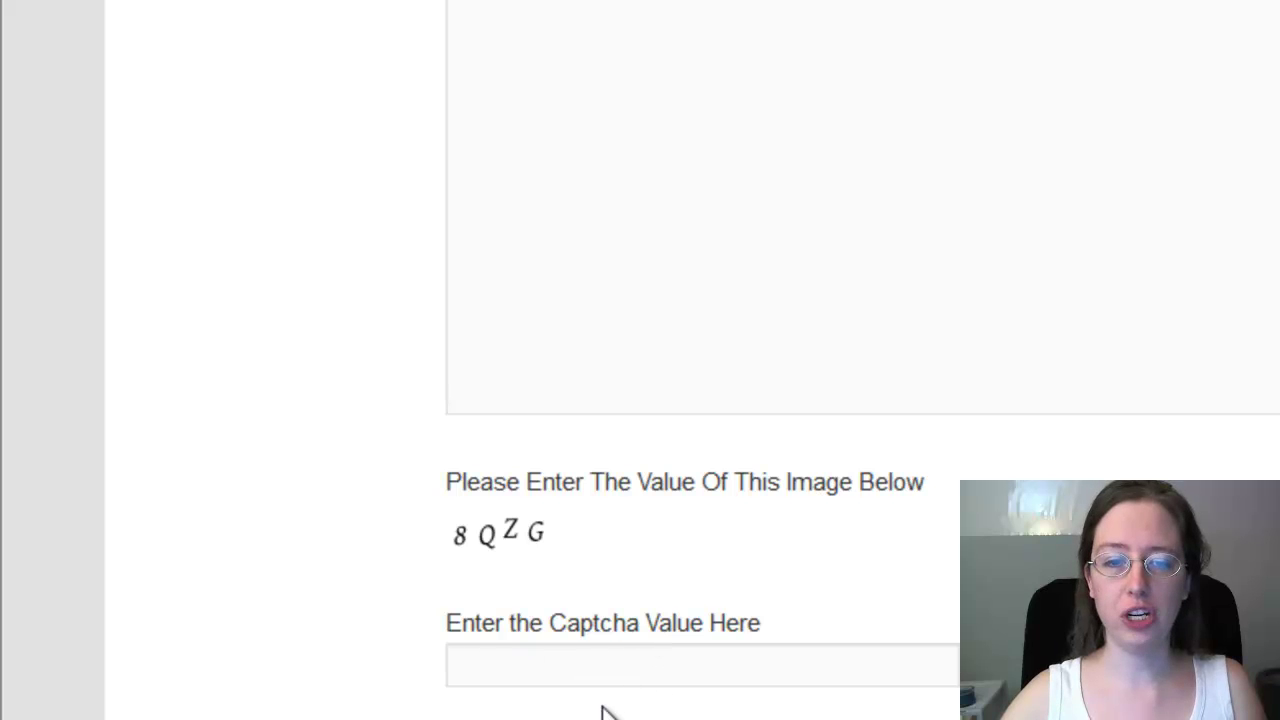
scroll(749, 703, up, 10)
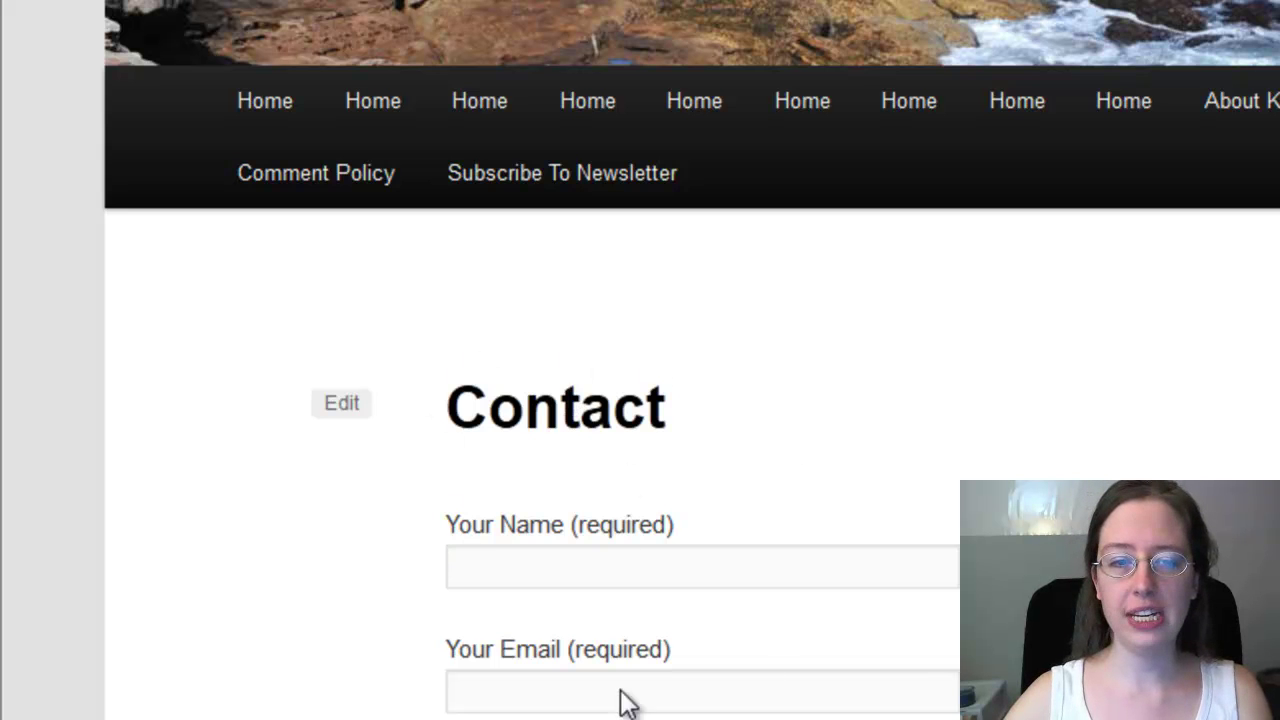
scroll(615, 538, down, 9)
scroll(649, 574, up, 6)
scroll(652, 651, up, 6)
scroll(652, 651, down, 3)
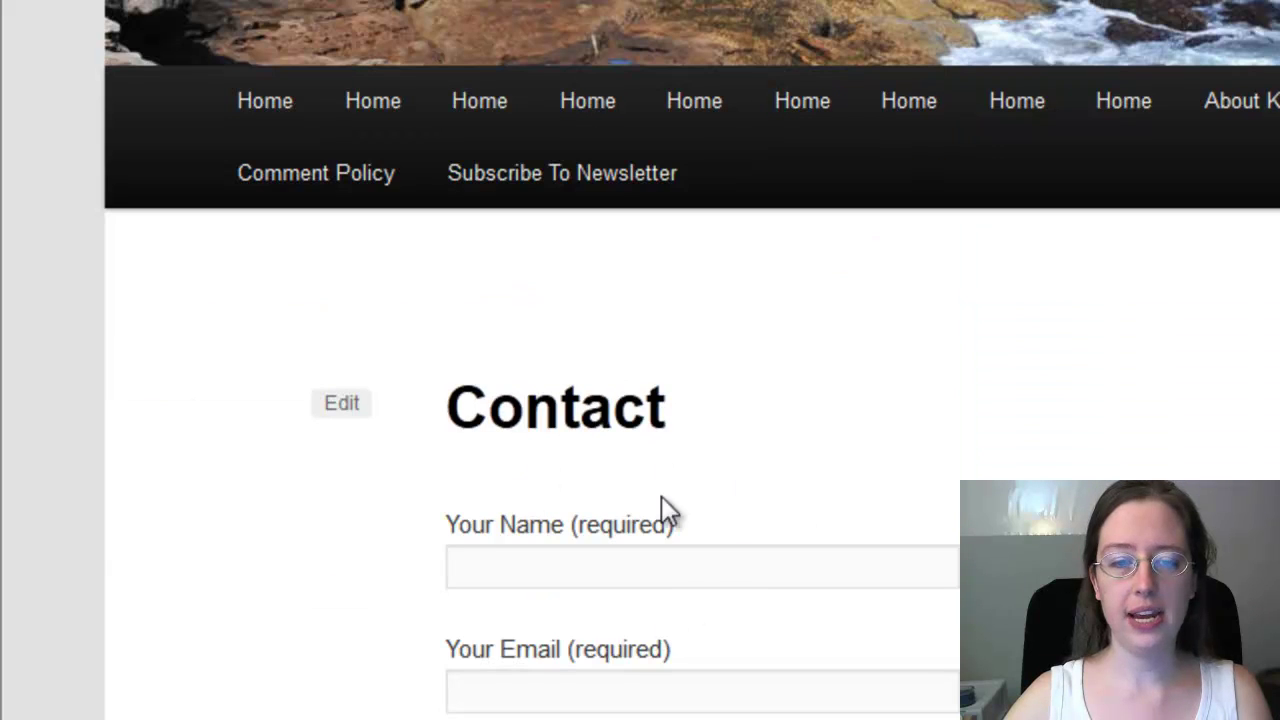
Inspect the Your Name, Subject and Your Message labels, then close the preview.
drag(451, 523, 694, 534)
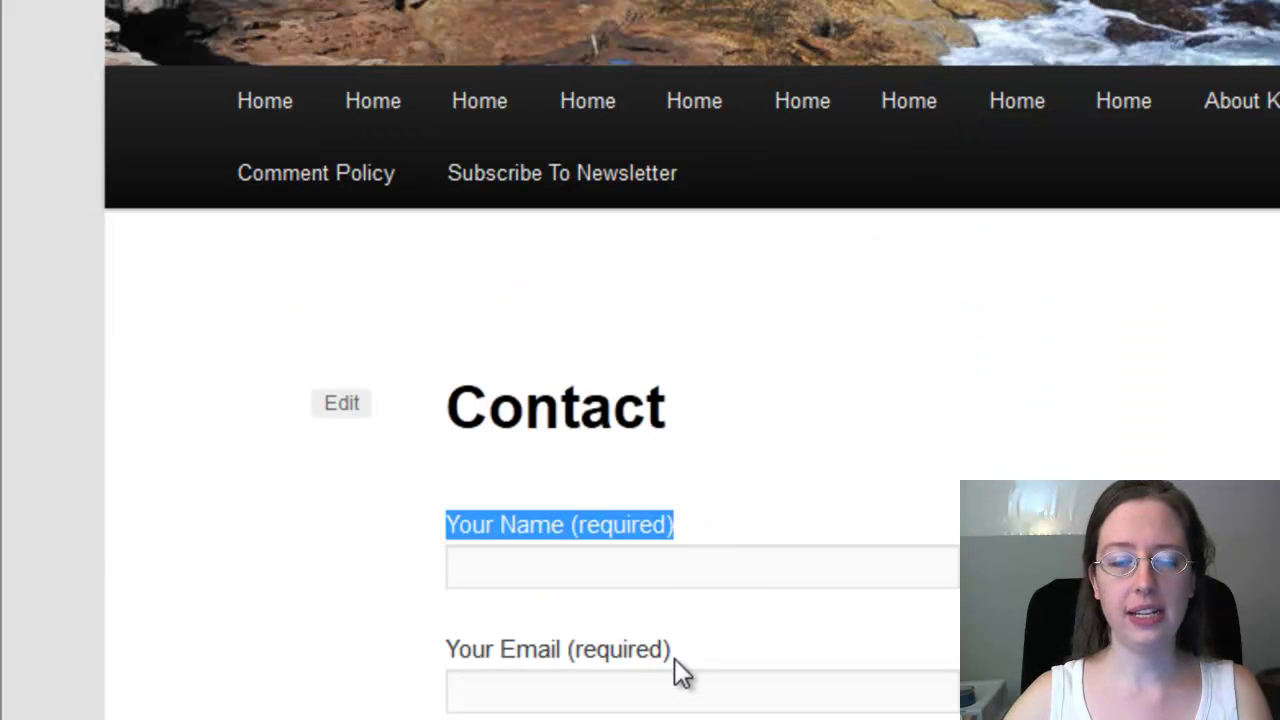
drag(680, 672, 435, 652)
click(435, 652)
scroll(435, 652, down, 2)
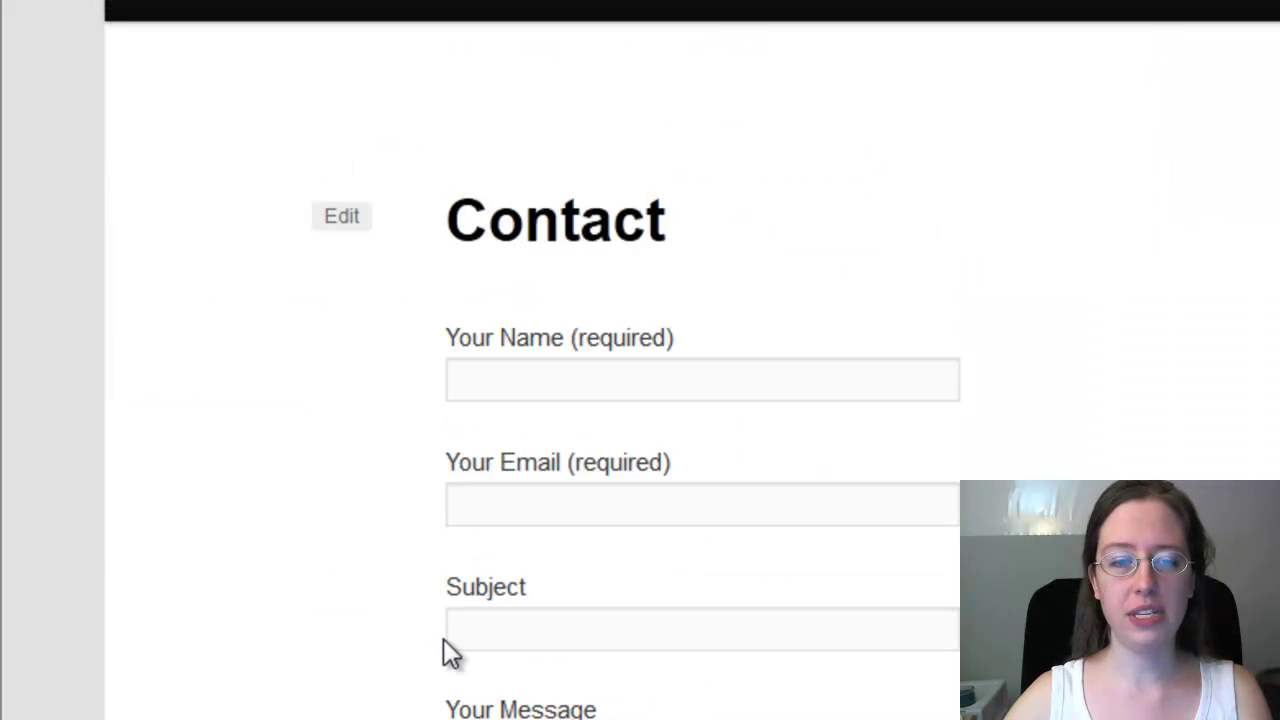
click(537, 587)
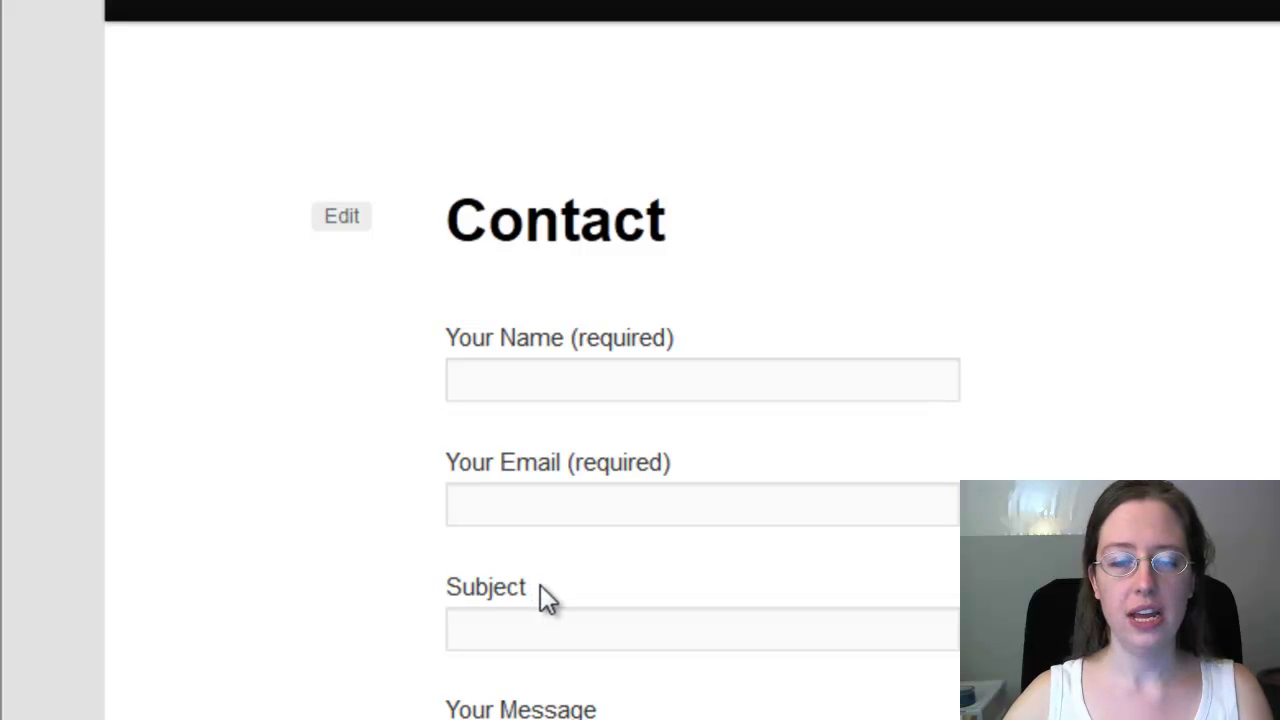
drag(464, 705, 634, 714)
click(634, 714)
key(ctrl+w)
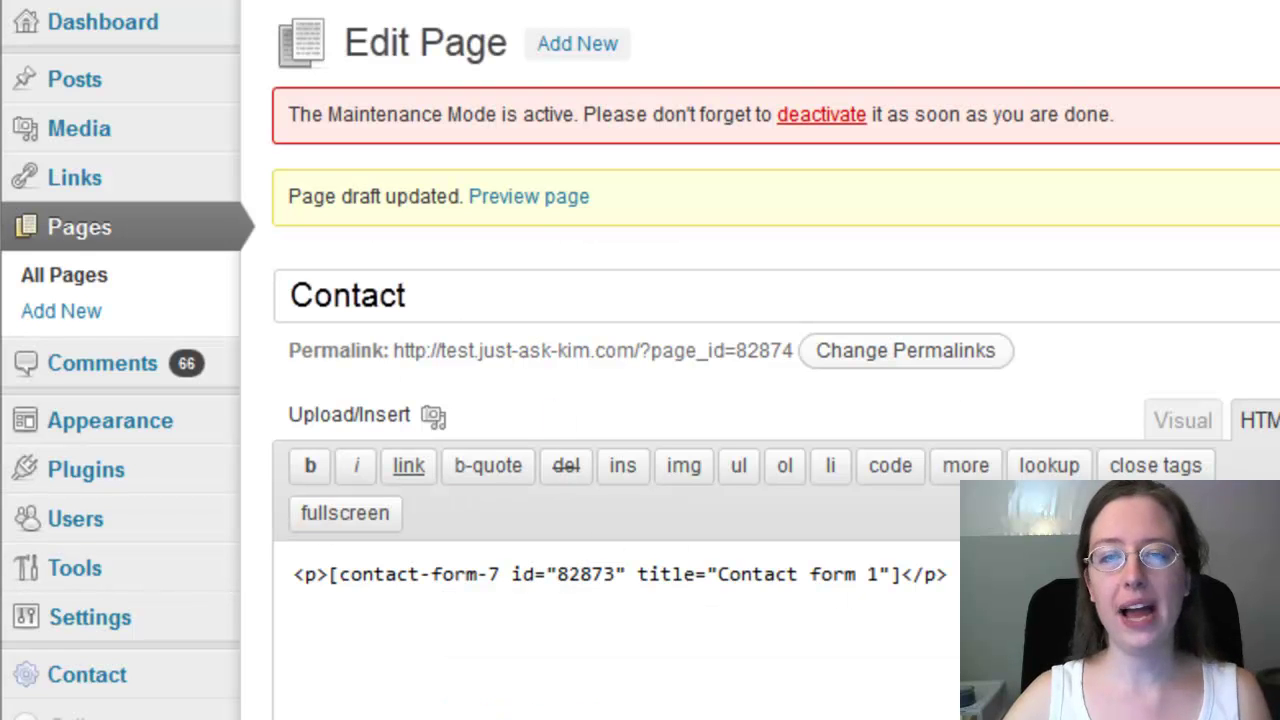
Put 'We look forward to hearing from you!' on a line above the form shortcode and refresh the preview.
mouse_move(45, 585)
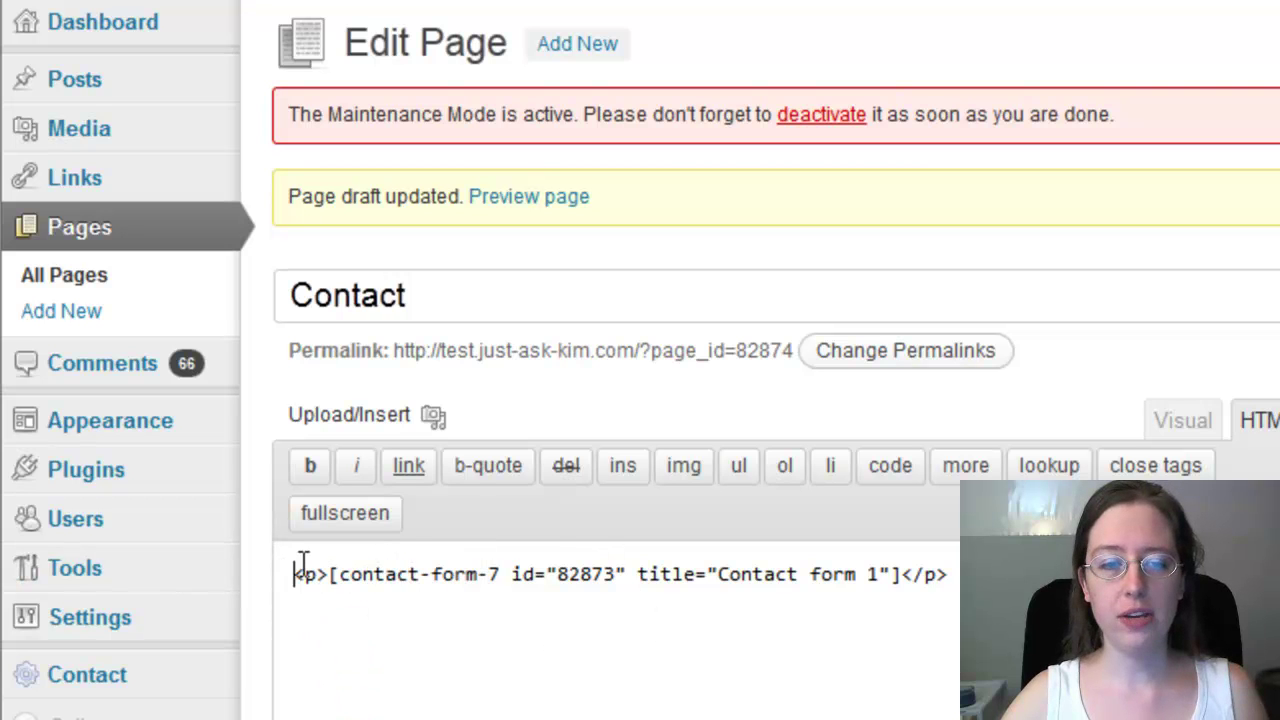
key(Return)
key(Up)
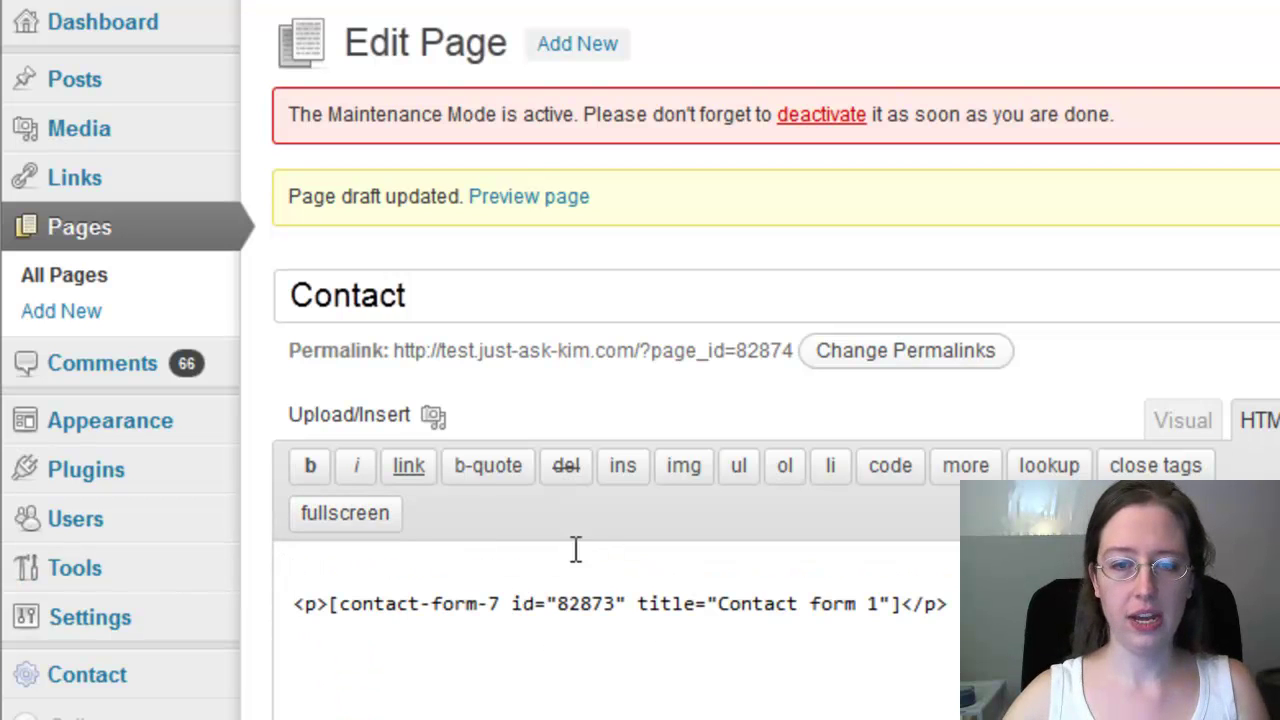
drag(950, 604, 206, 603)
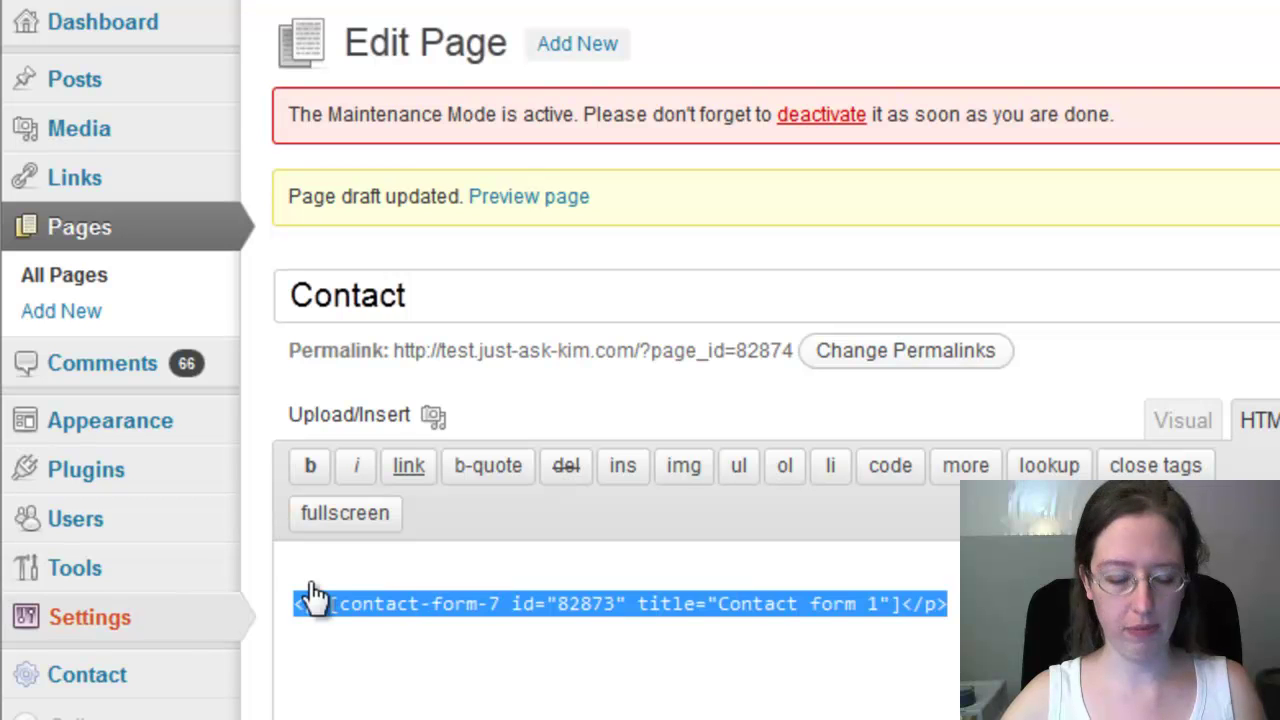
key(ctrl+c)
click(400, 562)
key(ctrl+v)
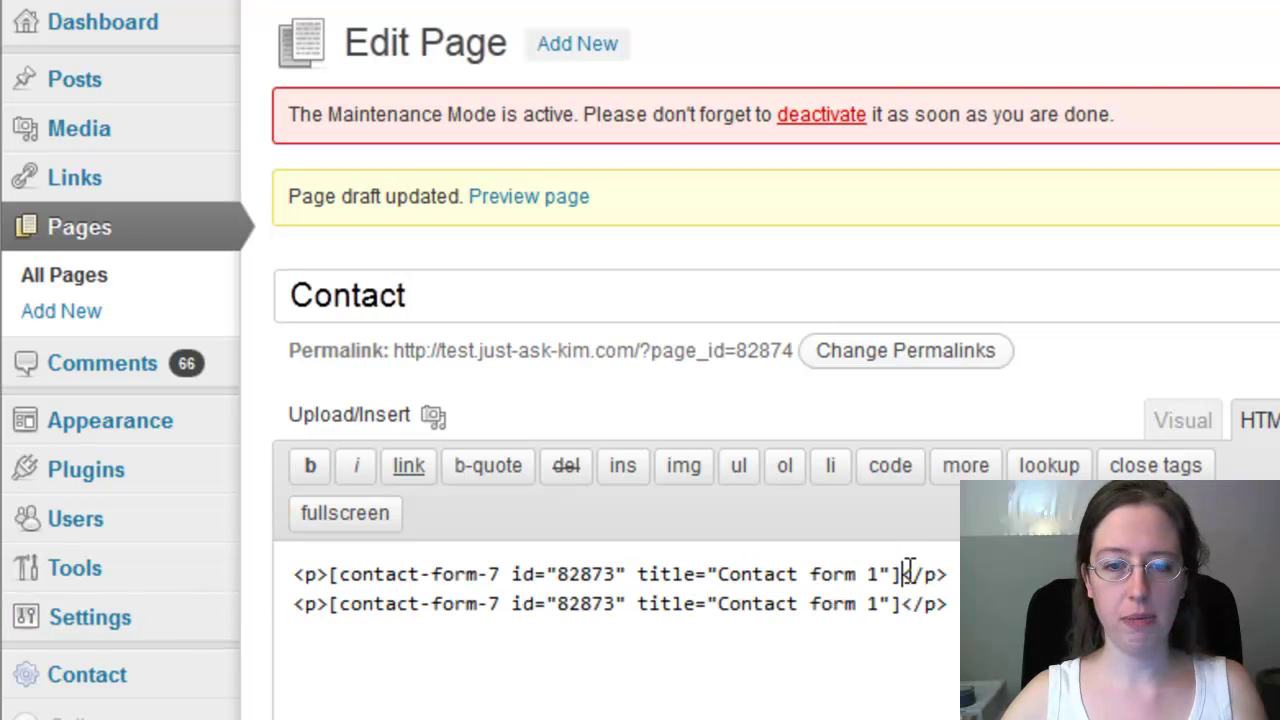
drag(900, 573, 333, 576)
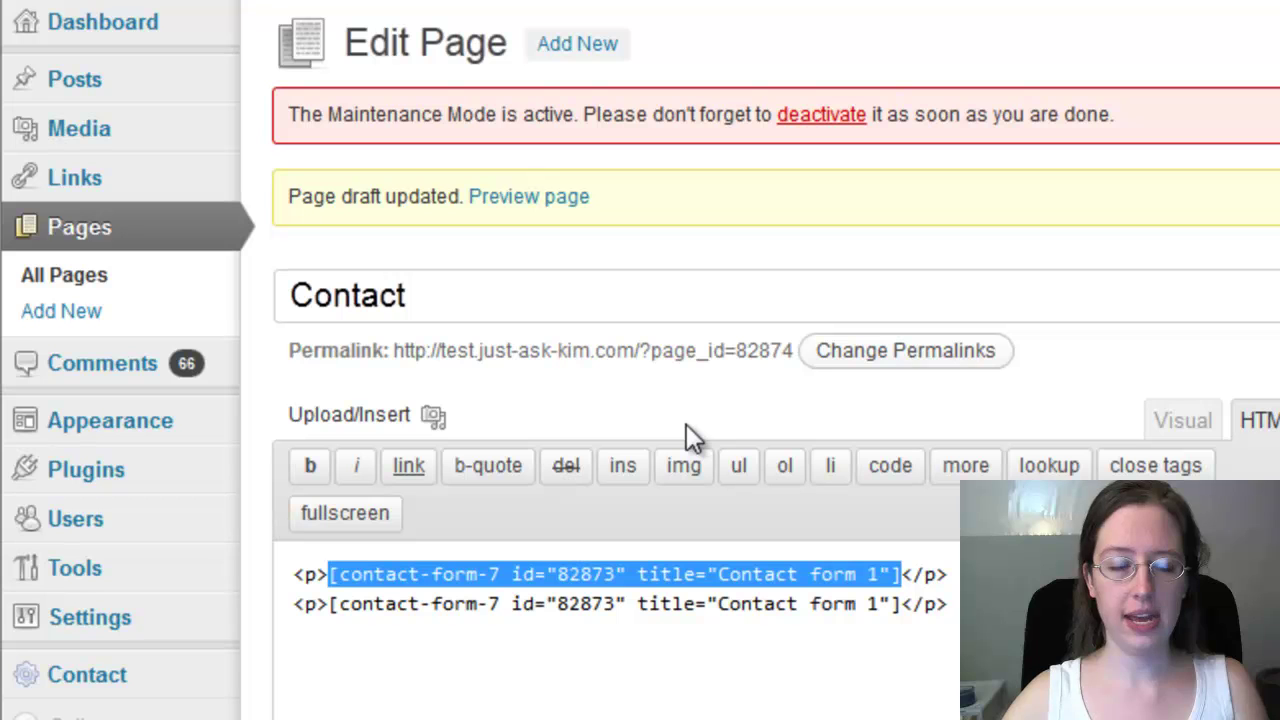
text(We look forw)
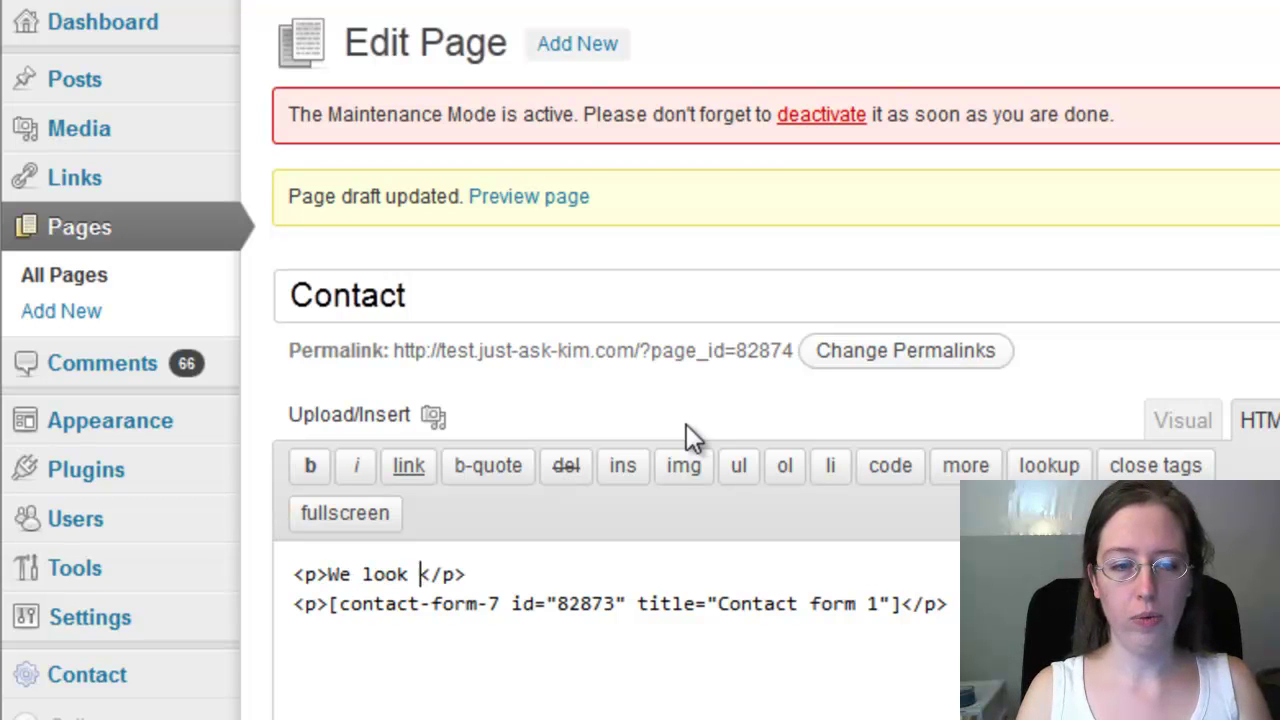
text(ard to hearing from y)
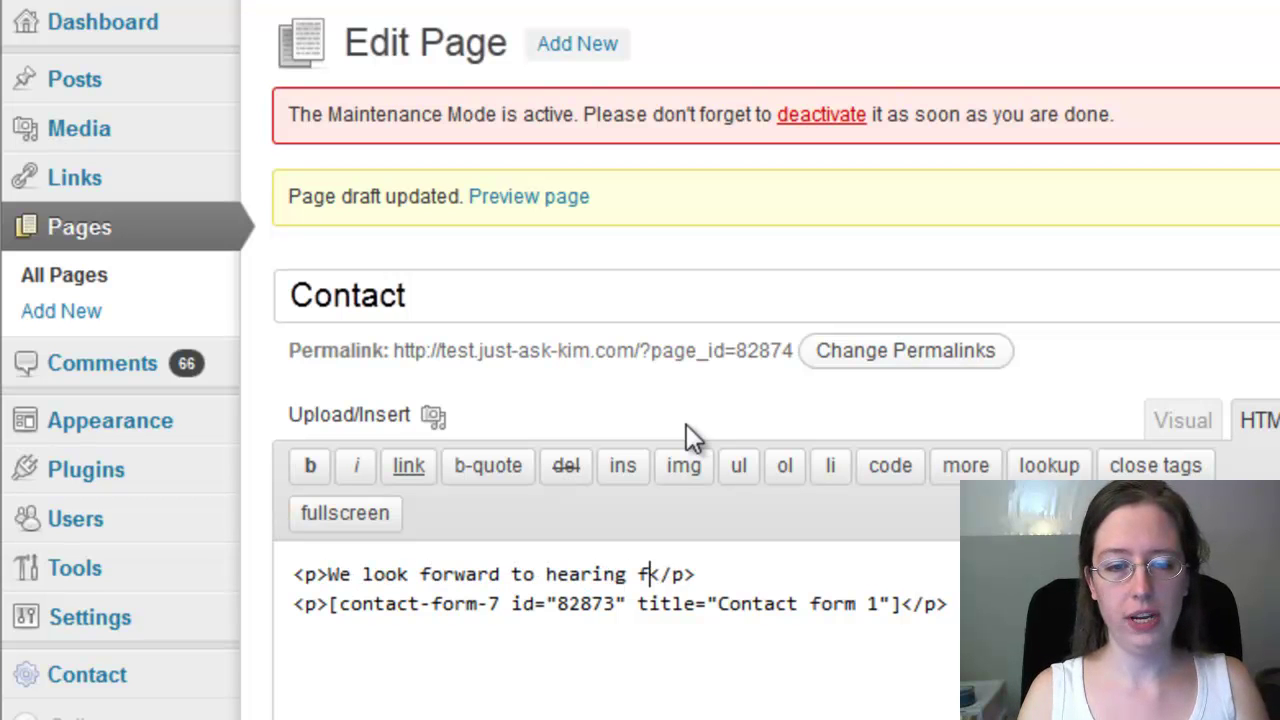
text(ou!)
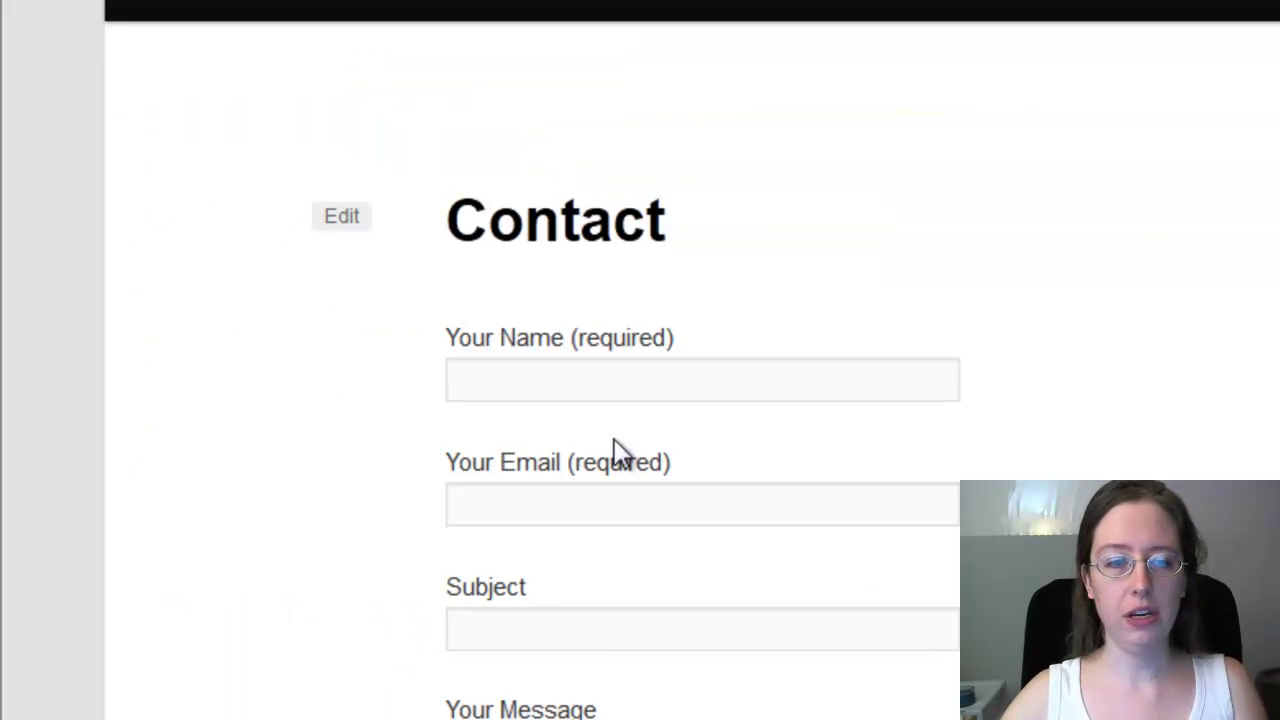
key(F5)
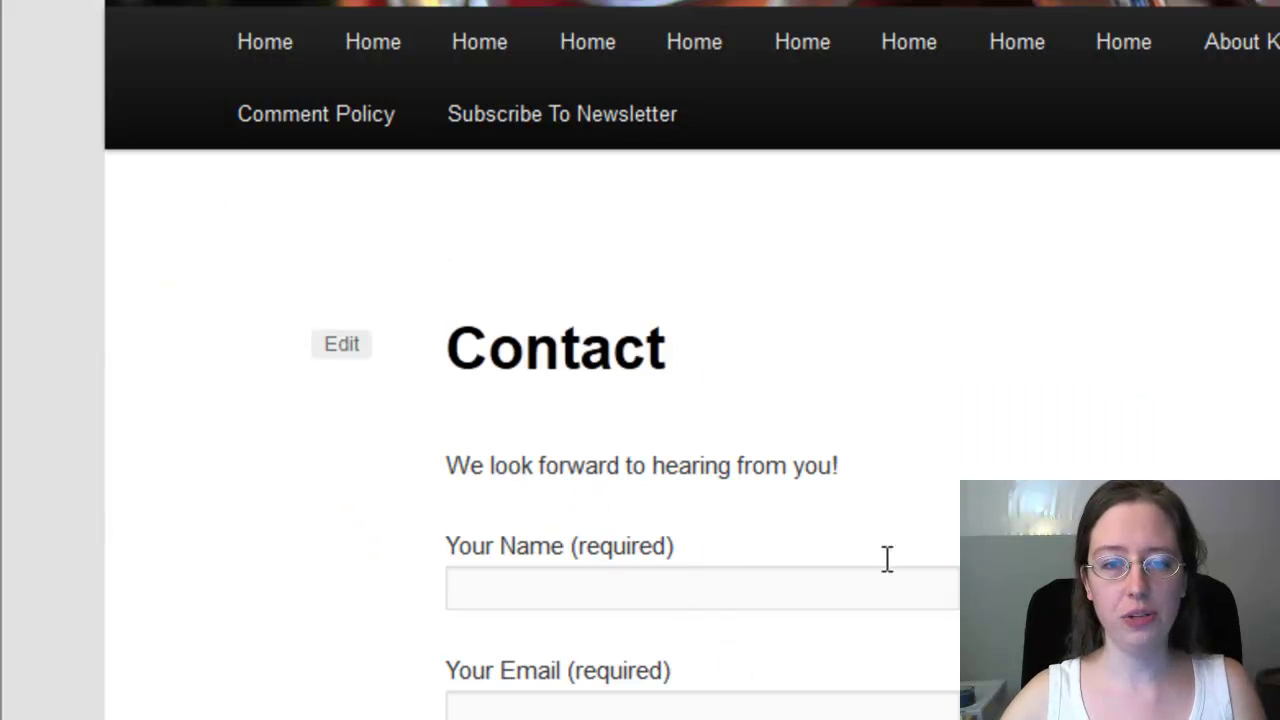
View the published Contact page on the live site, scrolling through the intro line and form.
scroll(886, 575, down, 10)
scroll(886, 585, up, 8)
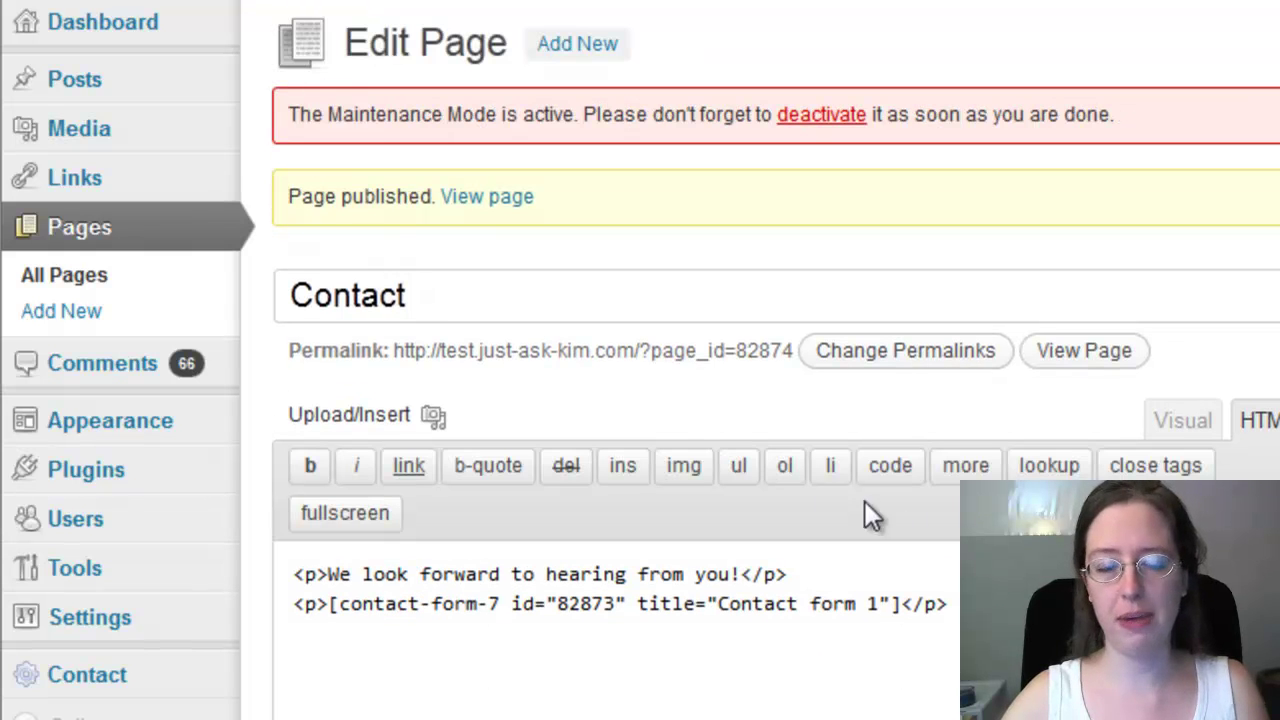
click(487, 197)
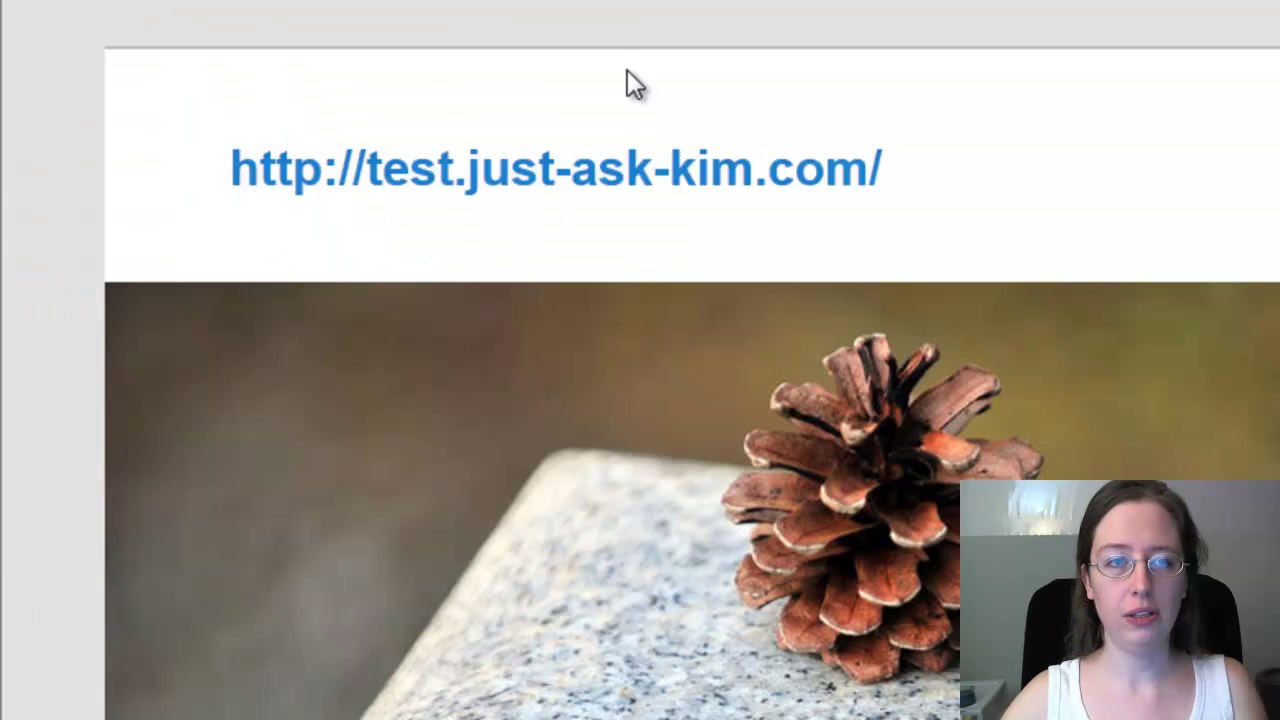
scroll(674, 243, down, 5)
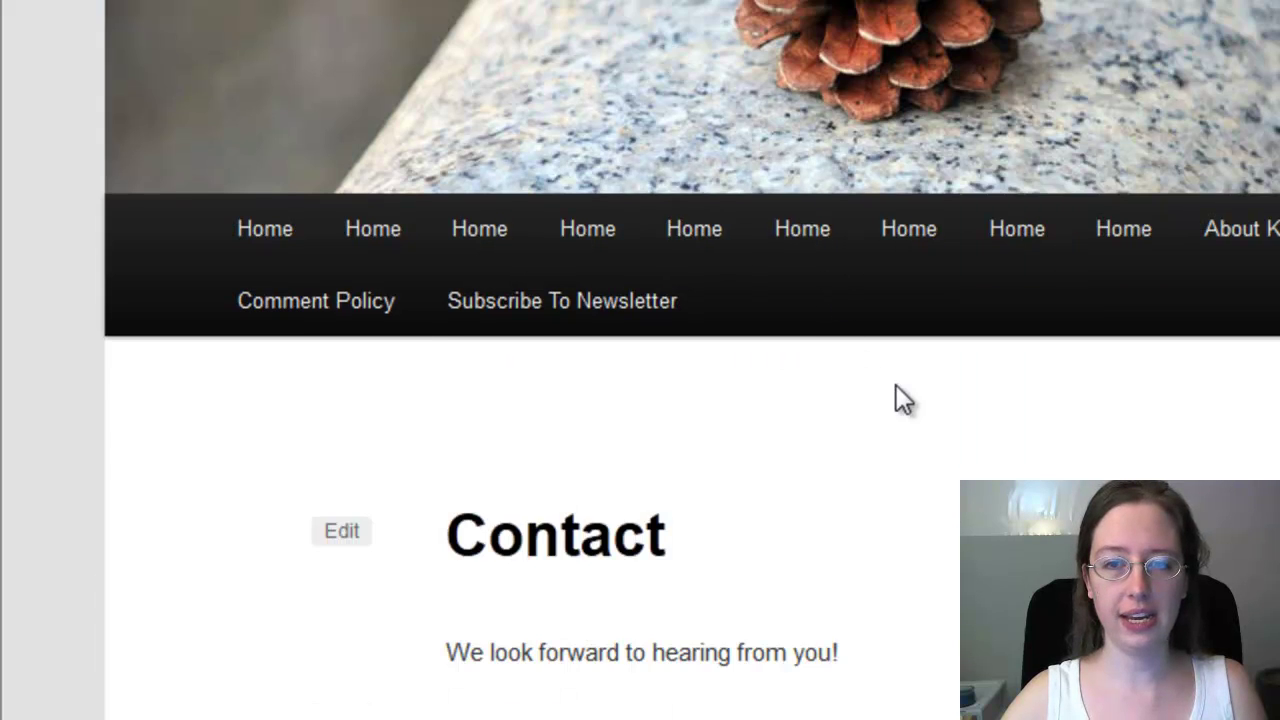
scroll(889, 389, down, 5)
scroll(889, 389, up, 10)
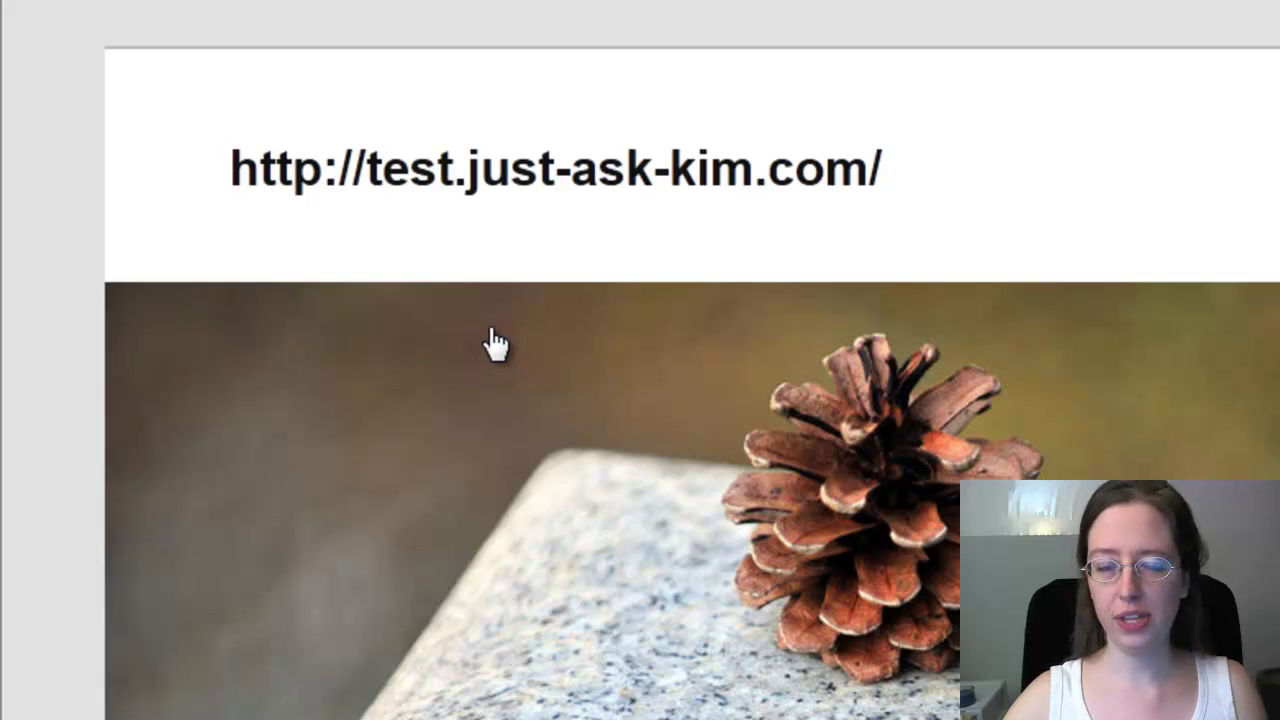
scroll(491, 343, down, 3)
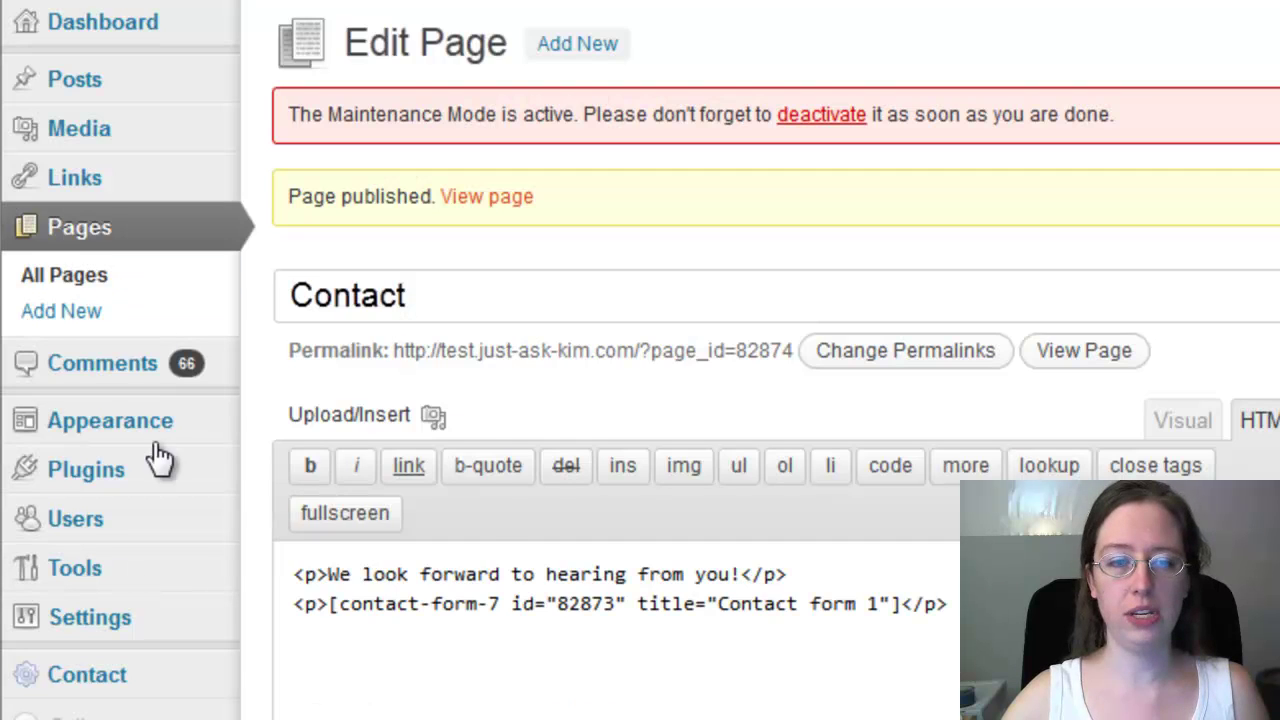
Select the Primary menu for editing in Appearance > Menus.
mouse_move(218, 432)
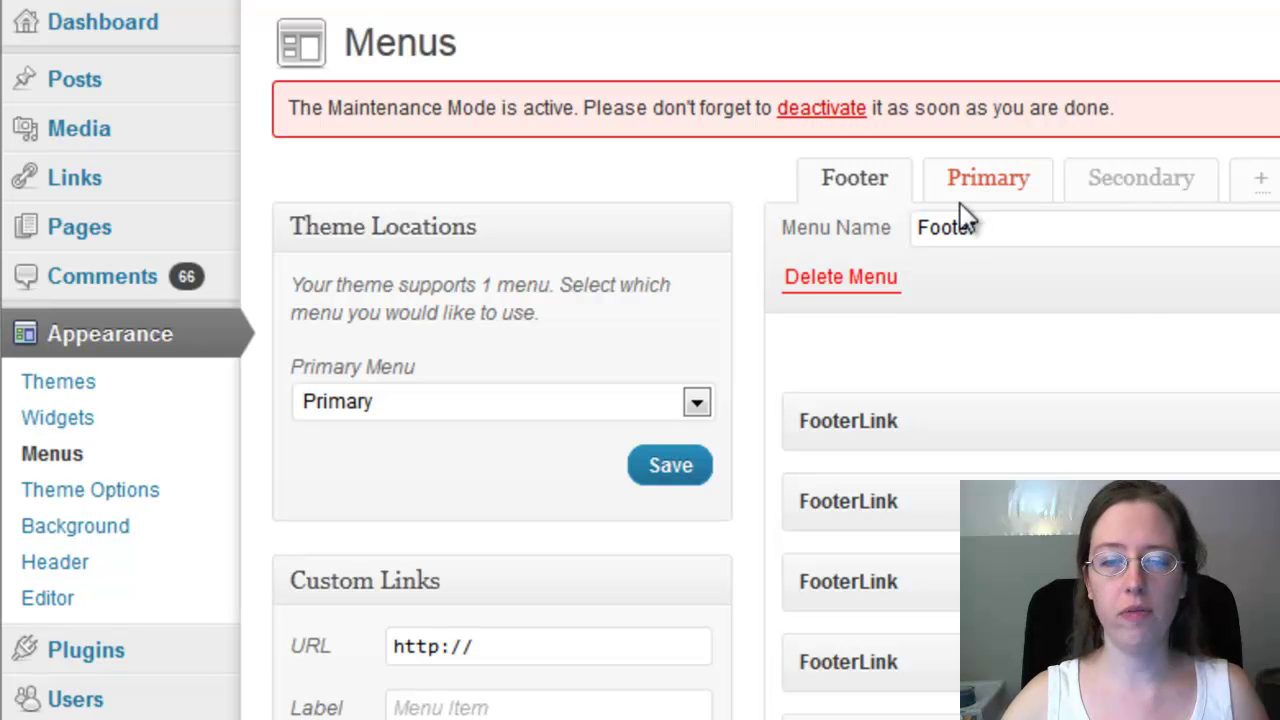
click(995, 192)
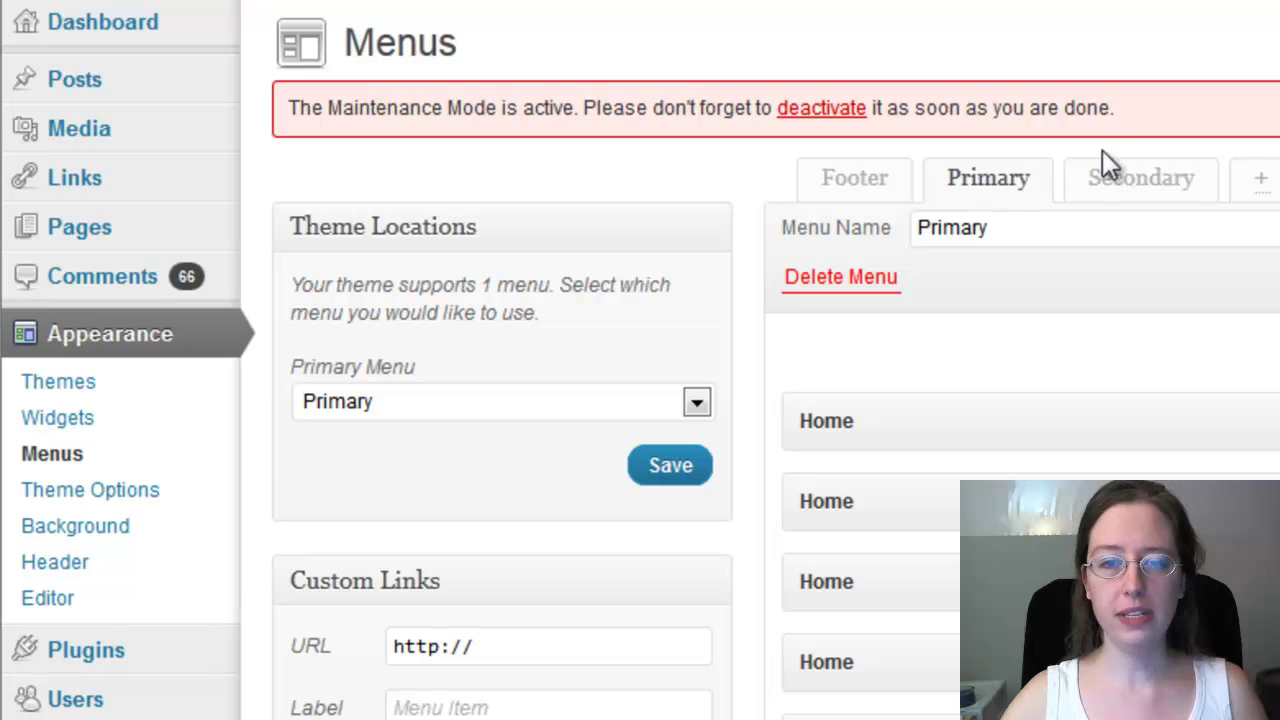
scroll(1049, 363, down, 4)
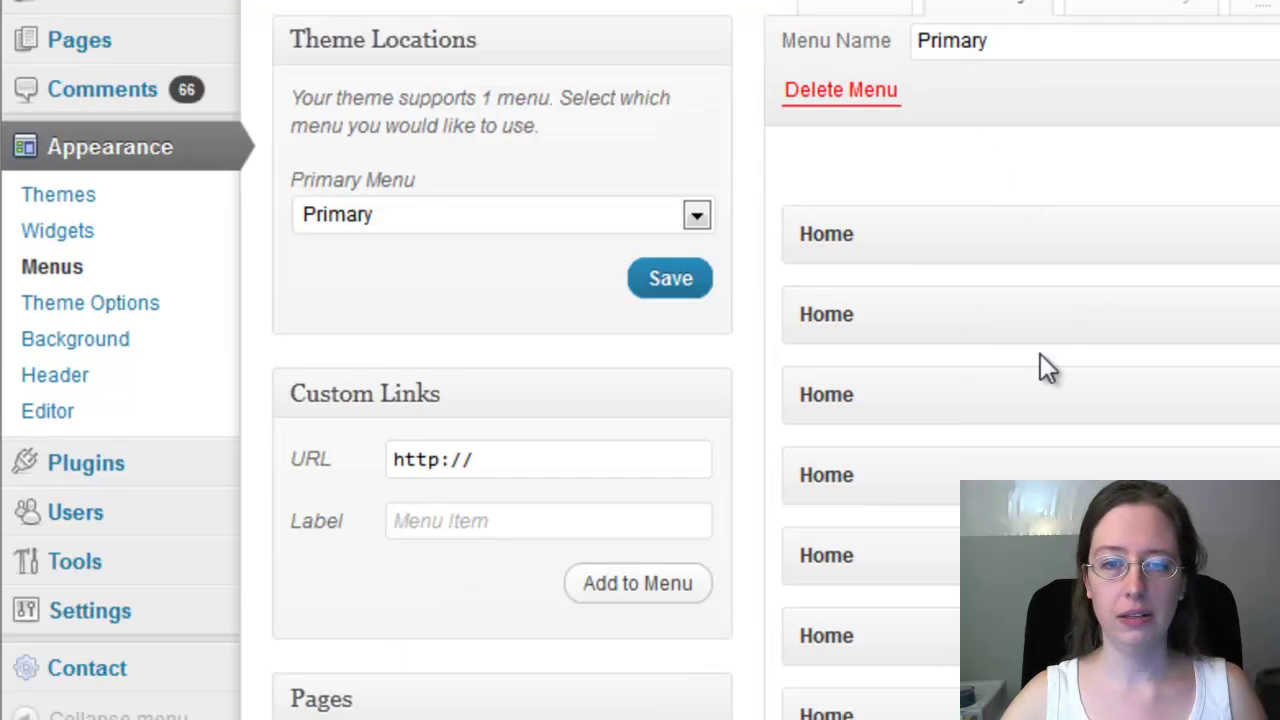
scroll(960, 314, up, 4)
scroll(1137, 337, down, 9)
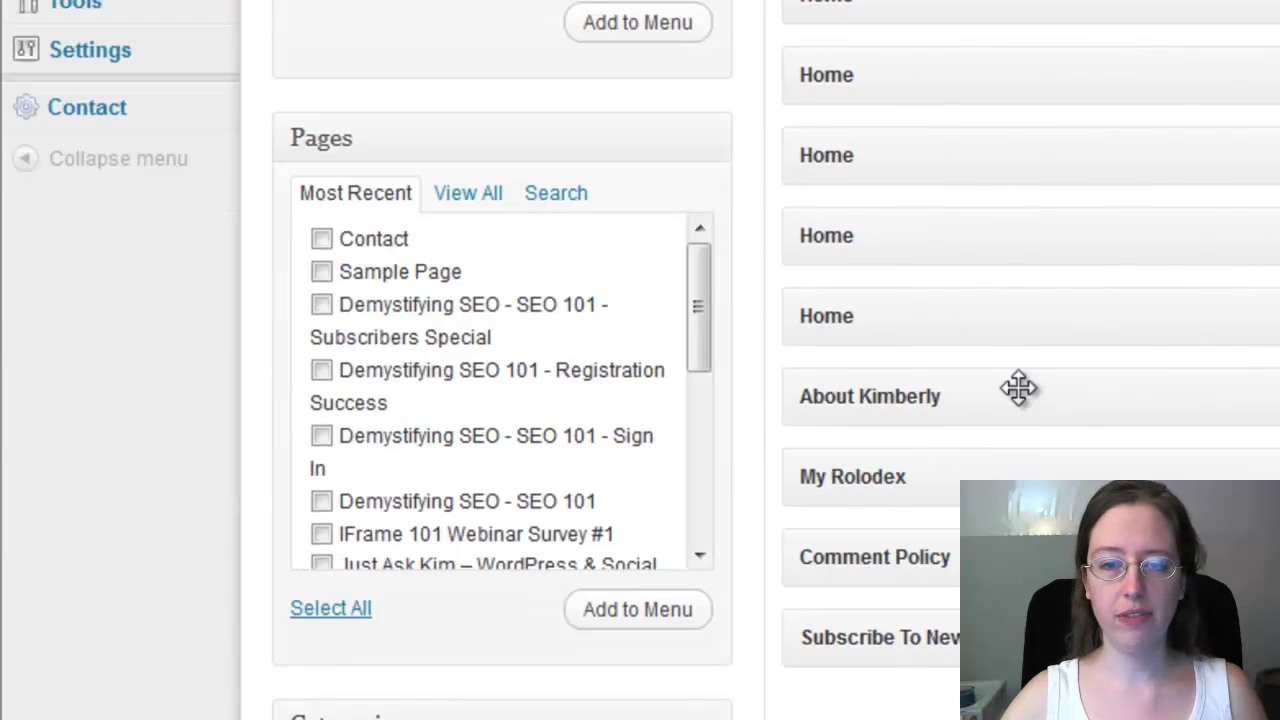
scroll(1030, 375, up, 9)
scroll(840, 277, down, 3)
scroll(640, 360, down, 7)
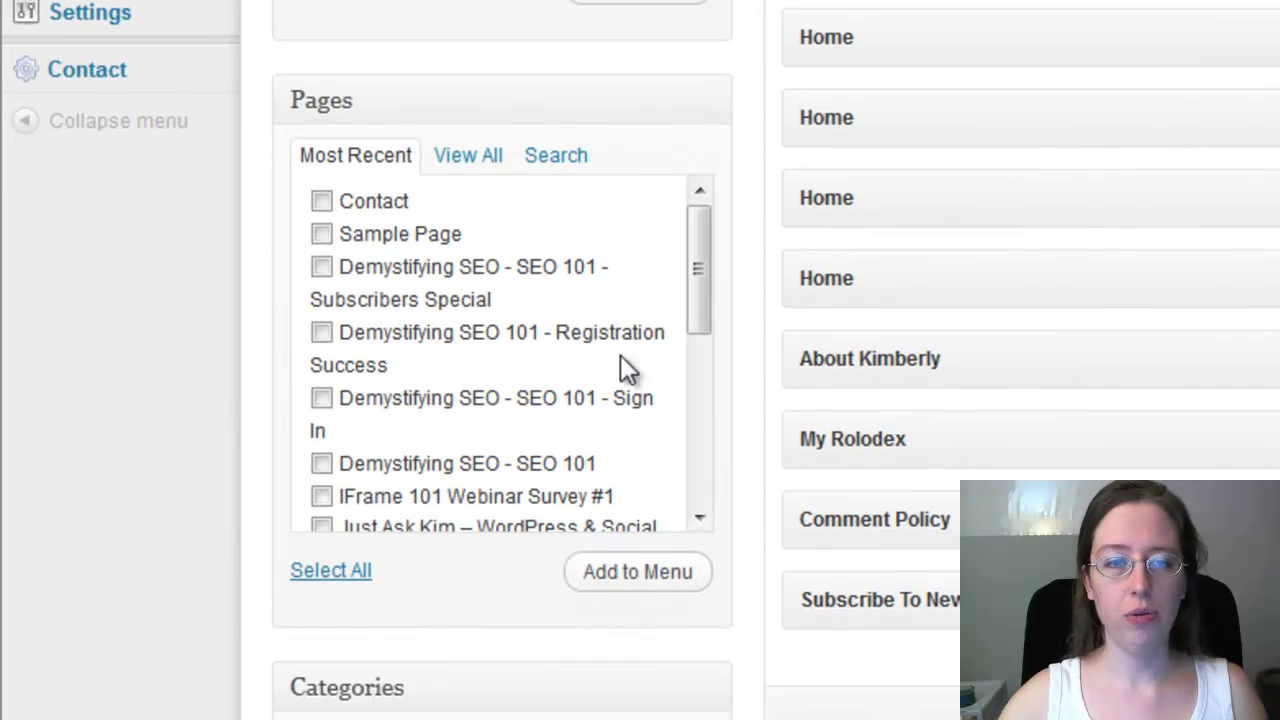
drag(699, 273, 396, 207)
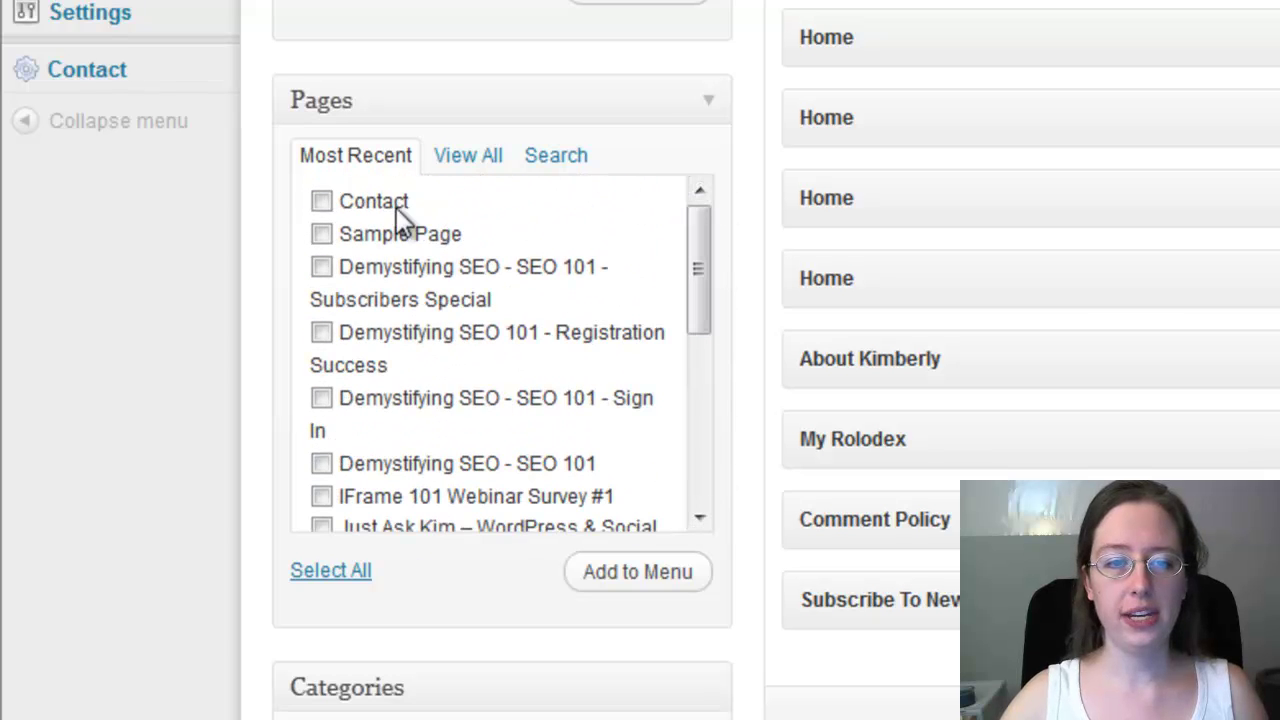
Add the Contact page to the Primary menu, move it up, and expand its details.
click(320, 202)
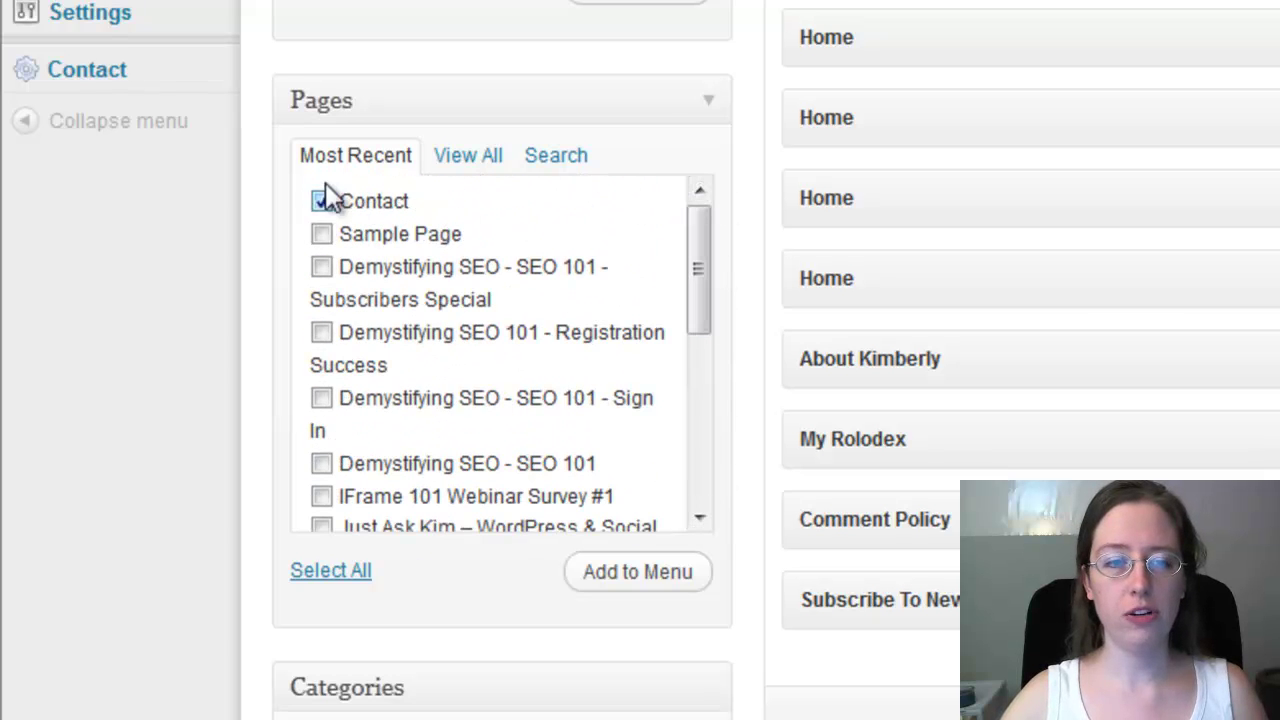
click(648, 584)
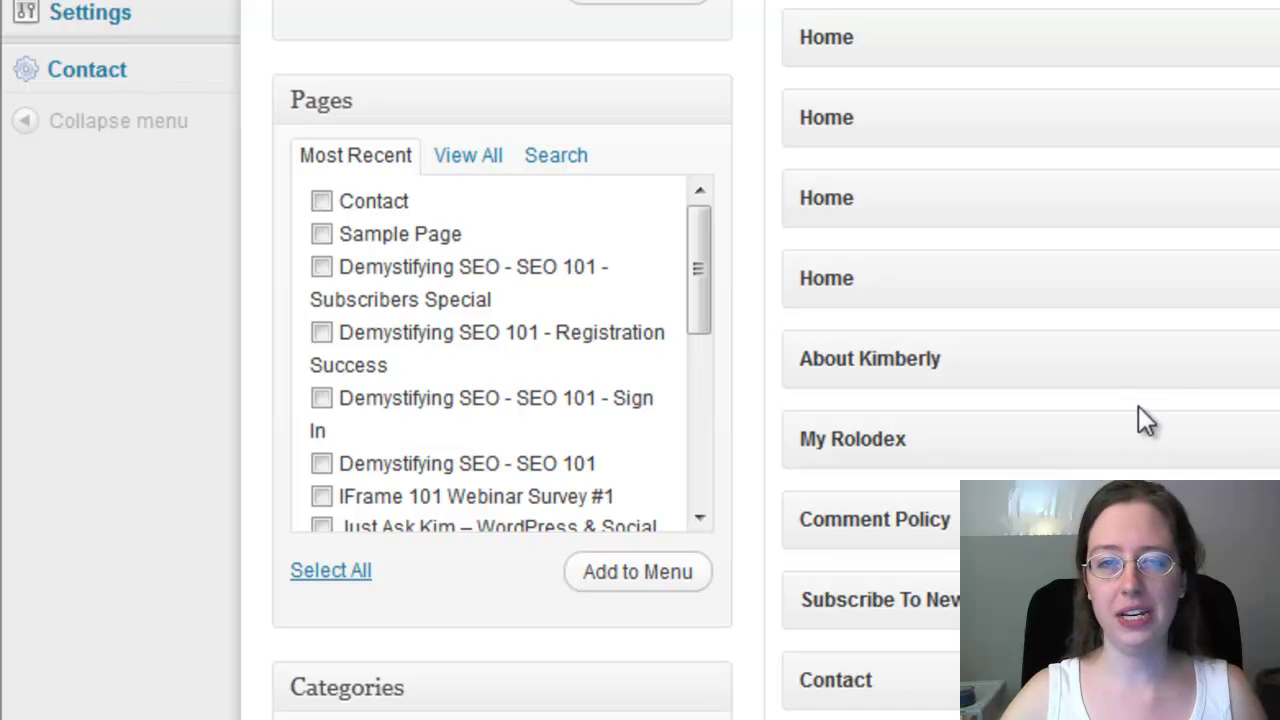
drag(943, 677, 927, 161)
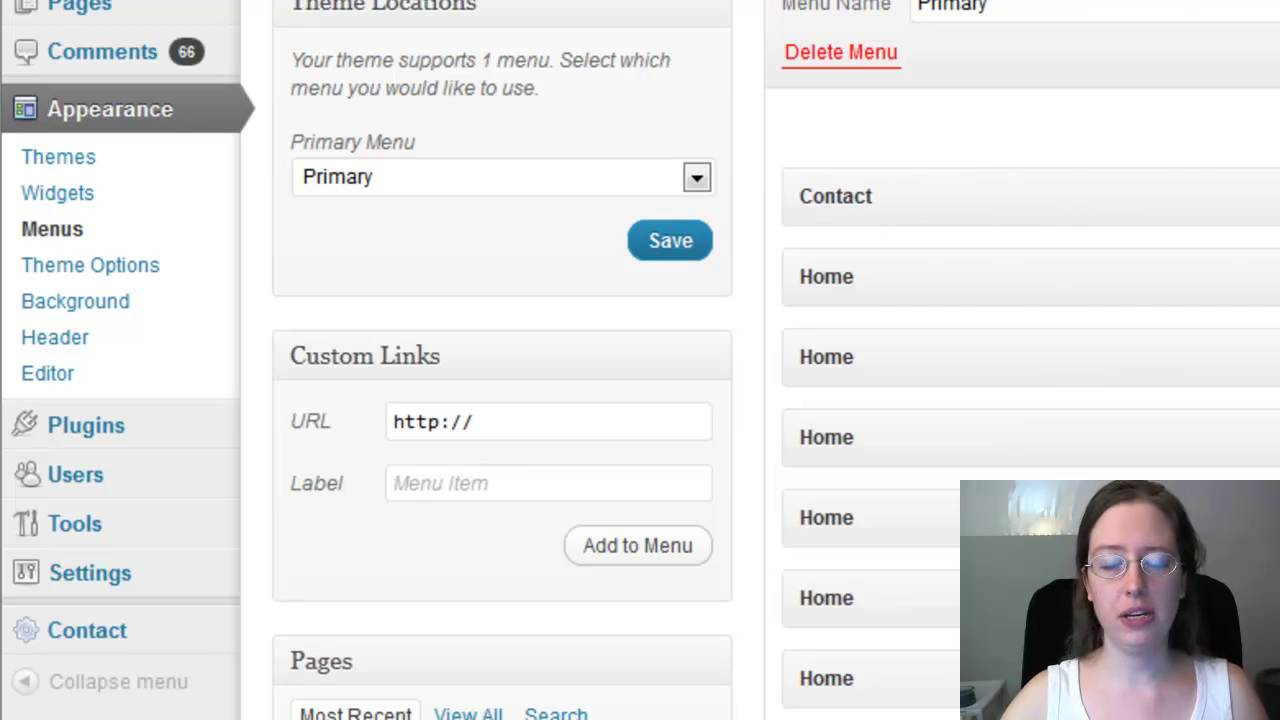
click(1278, 196)
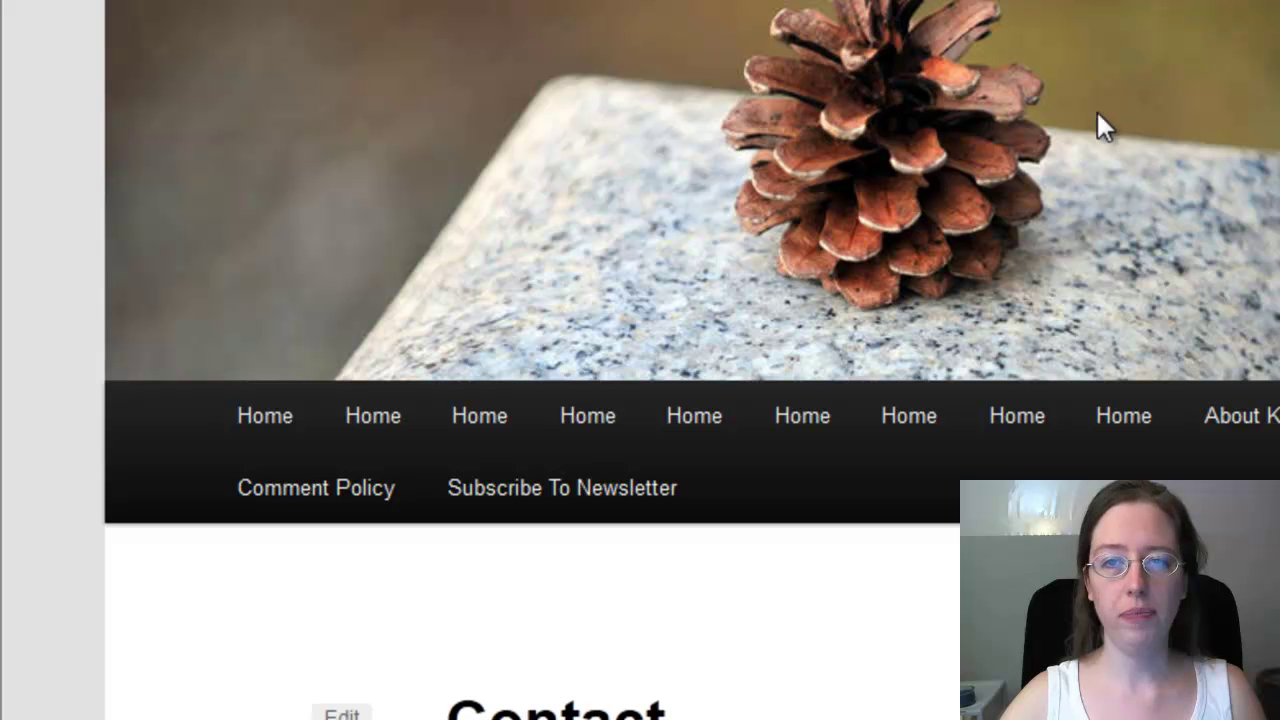
Reload the site and enter 'Test Name' in the contact form's Your Name field.
key(F5)
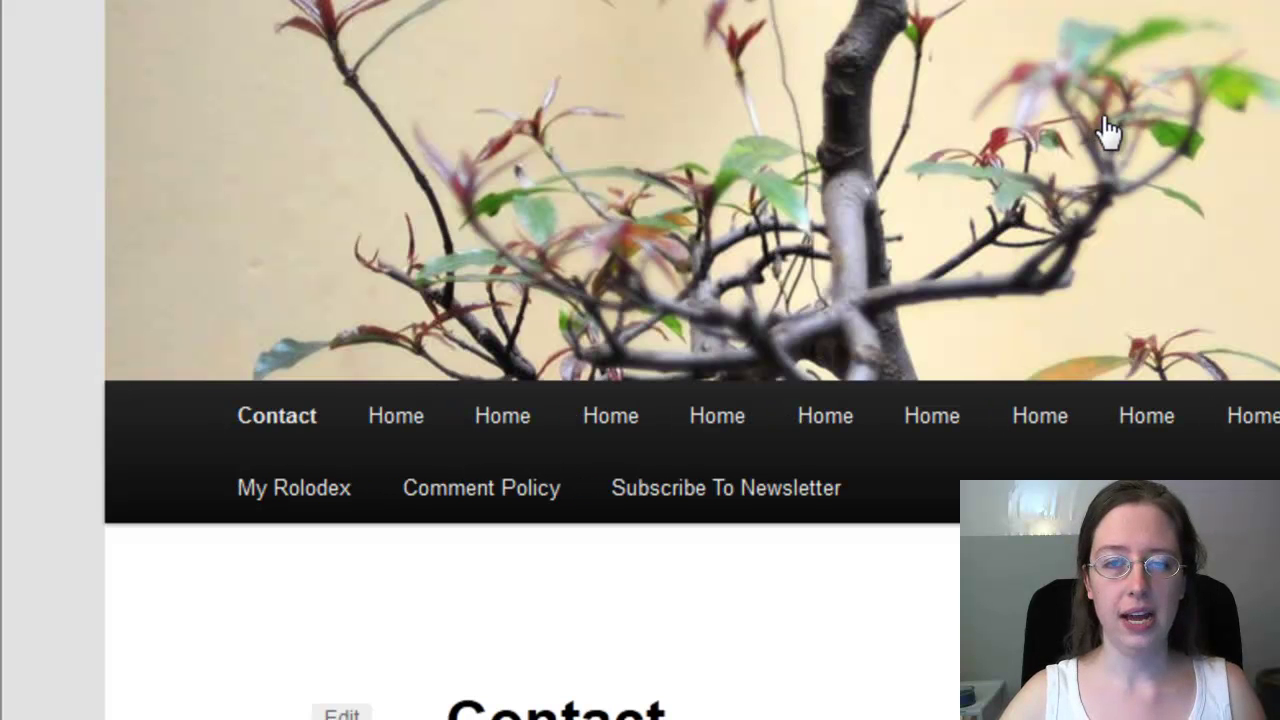
scroll(405, 440, down, 2)
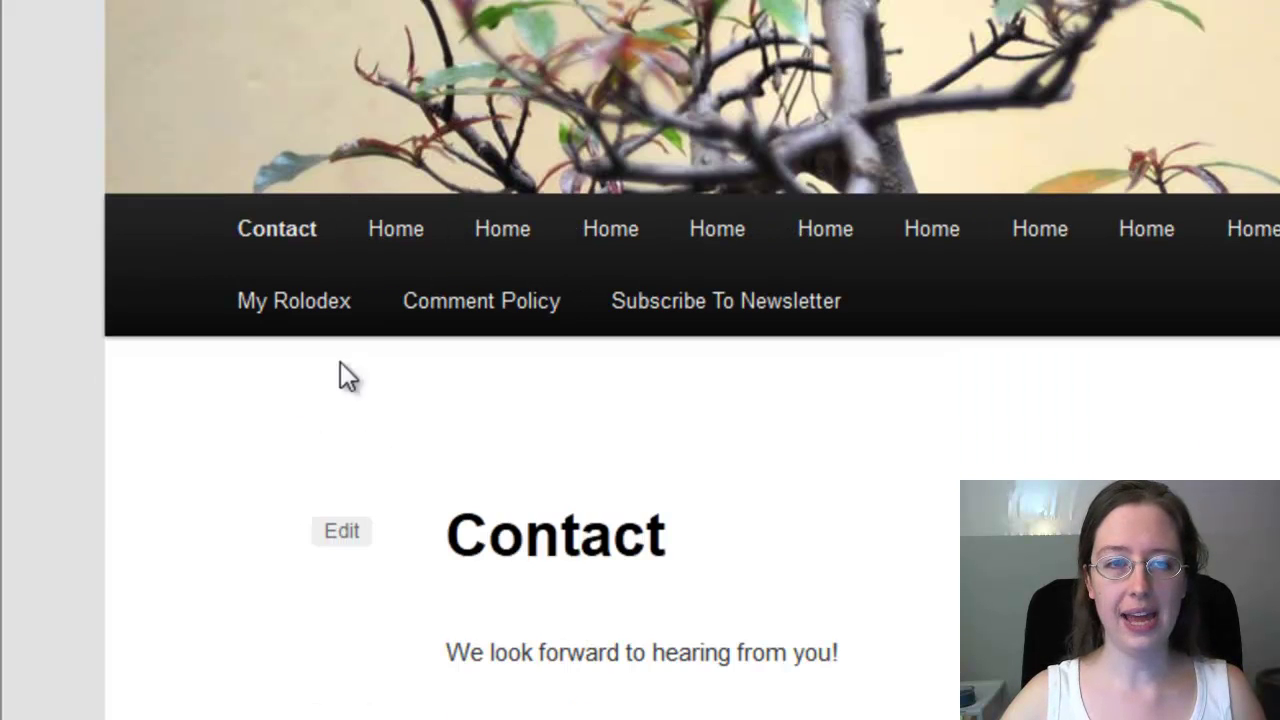
scroll(417, 343, down, 2)
scroll(485, 343, down, 2)
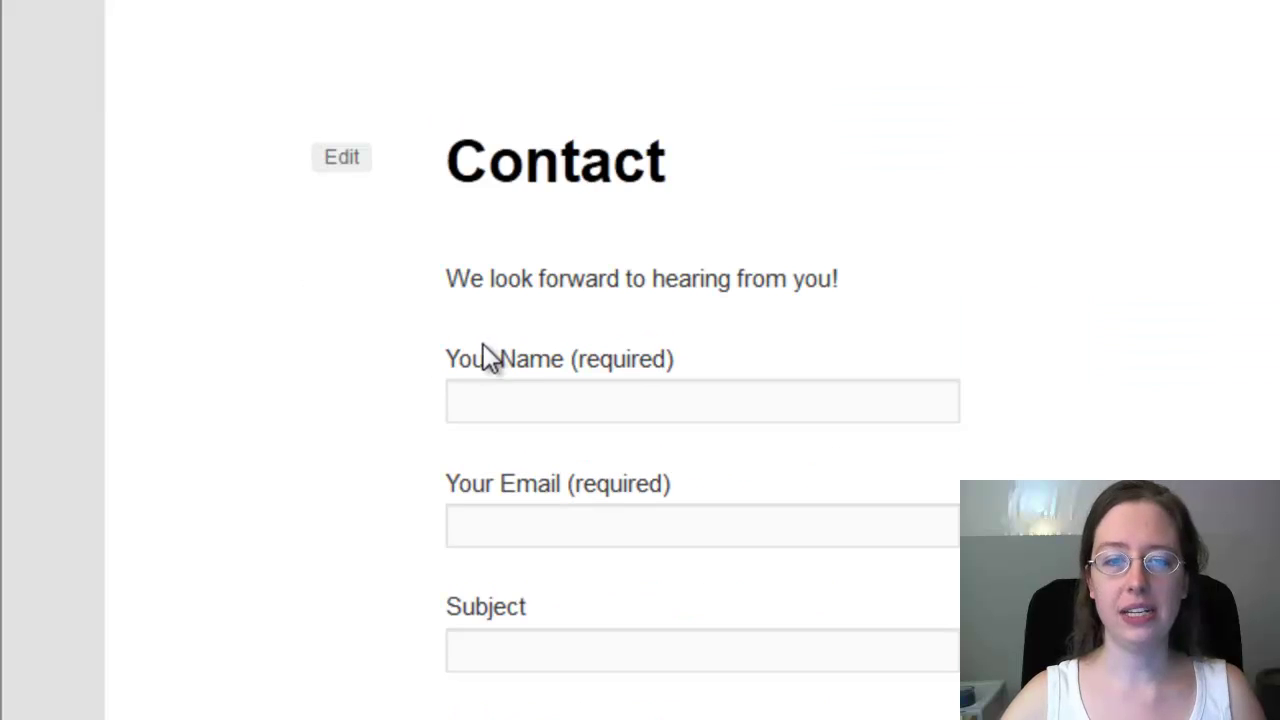
click(560, 407)
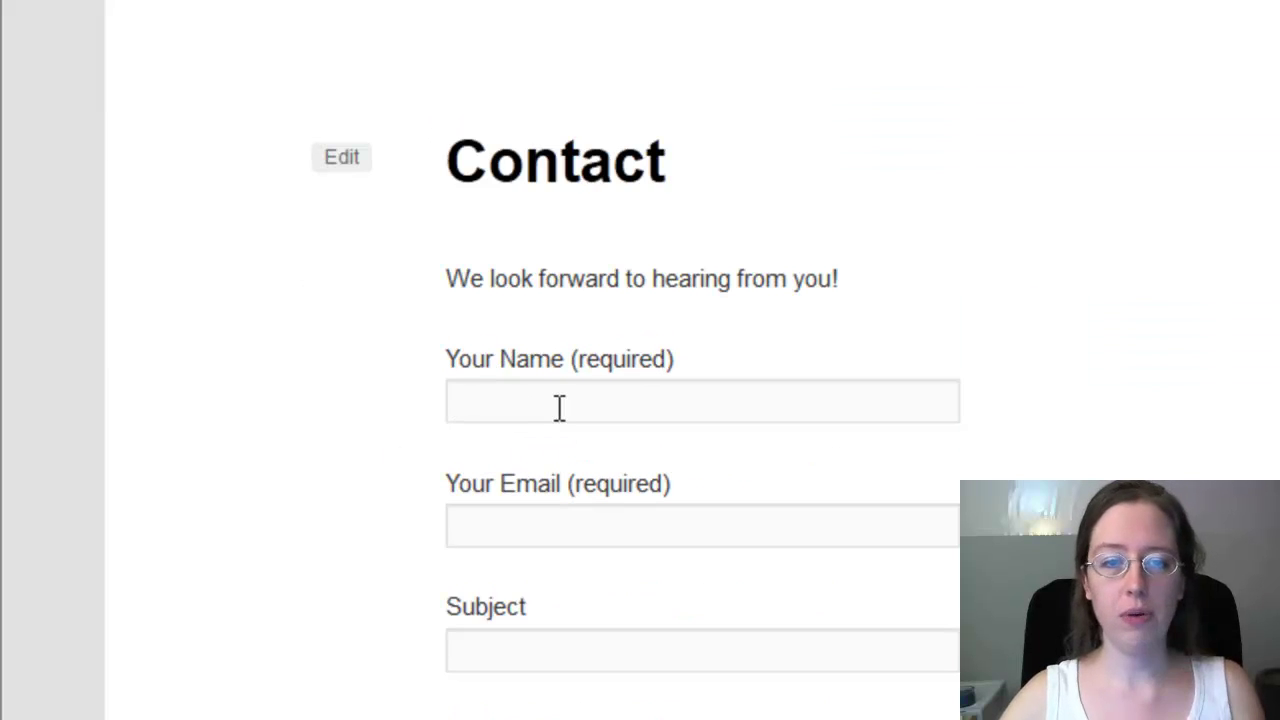
text(Test Name)
Enter a test email address in the Your Email field, correcting typos.
key(Tab)
text(test )
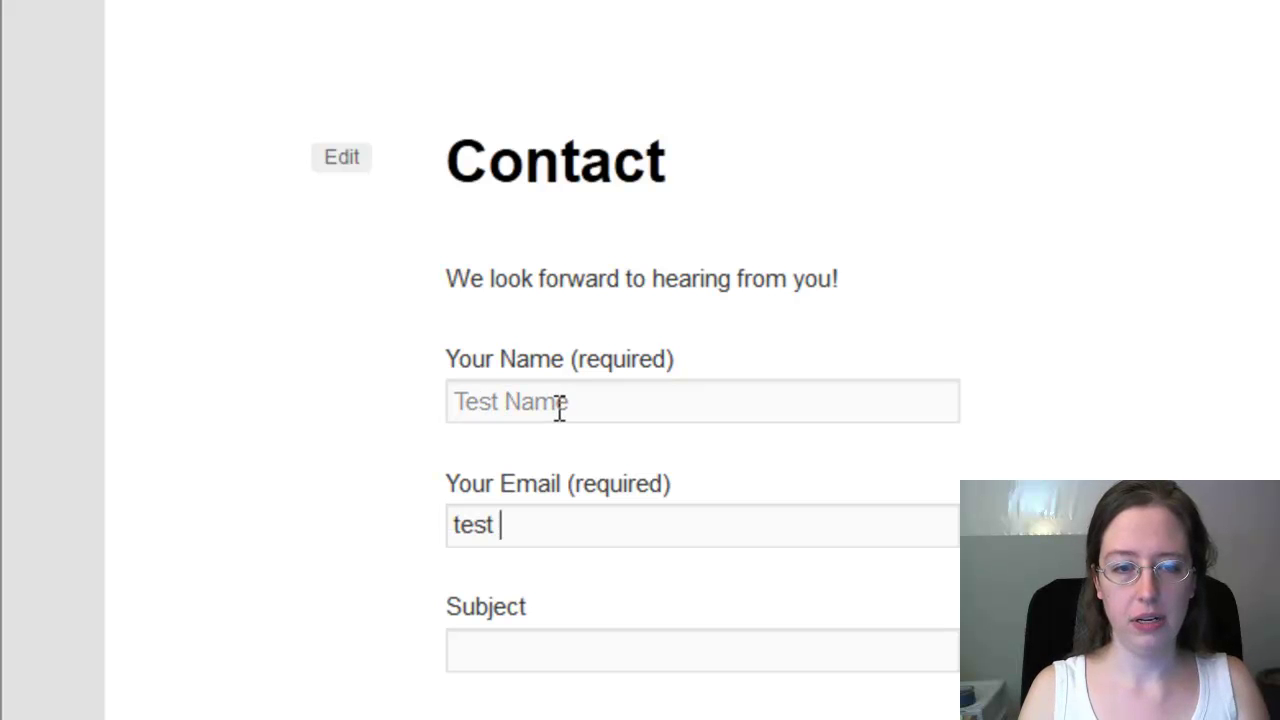
text(email)
key(BackSpace)
key(BackSpace)
key(BackSpace)
key(BackSpace)
key(BackSpace)
key(BackSpace)
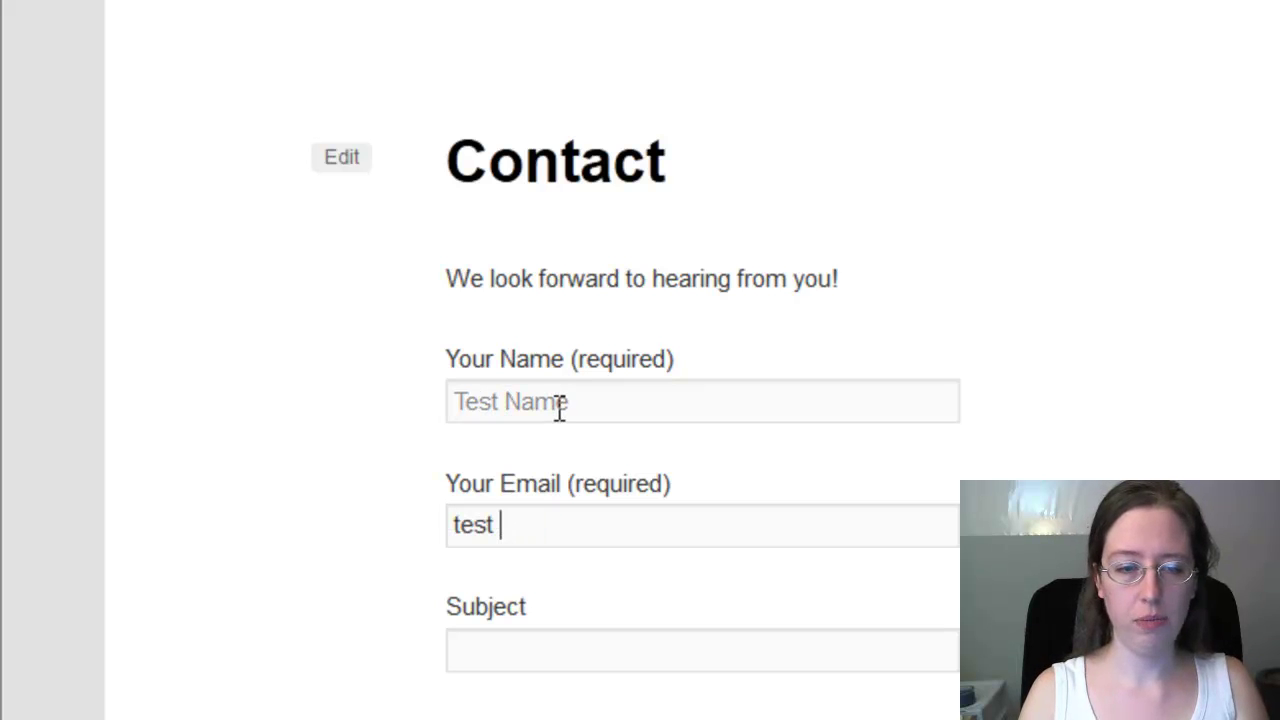
text(email@emai)
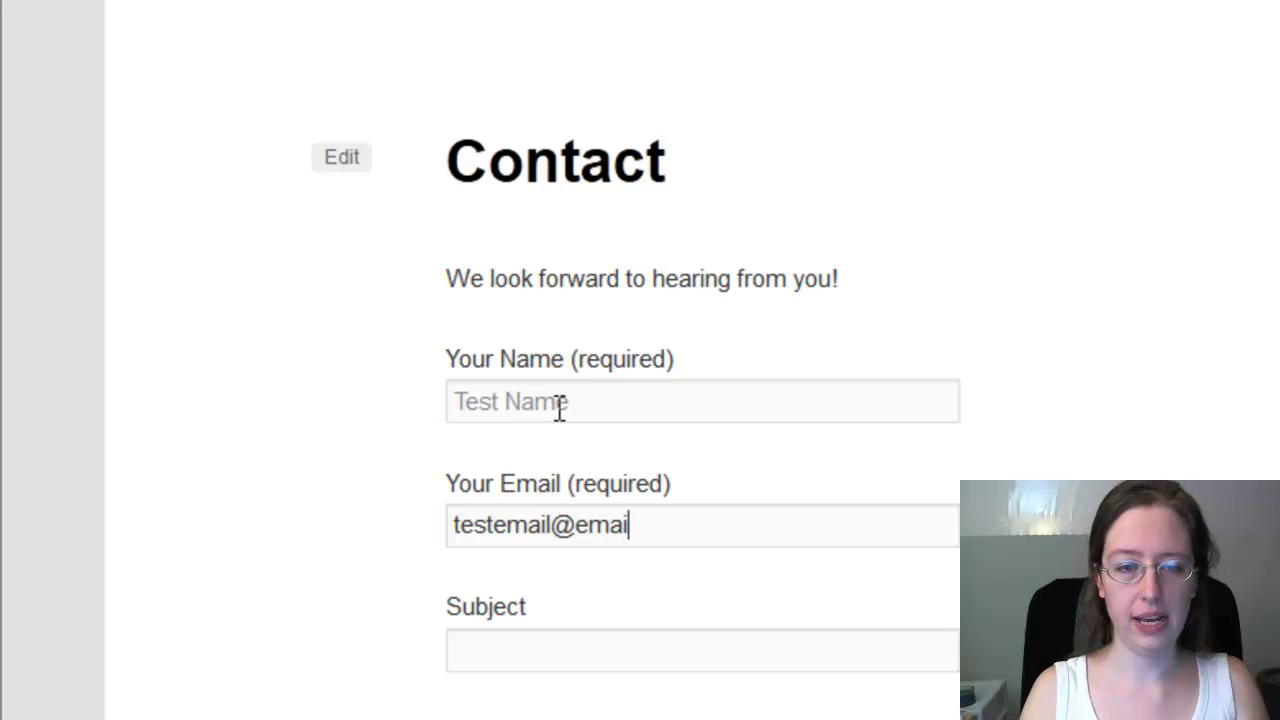
text(l.test.)
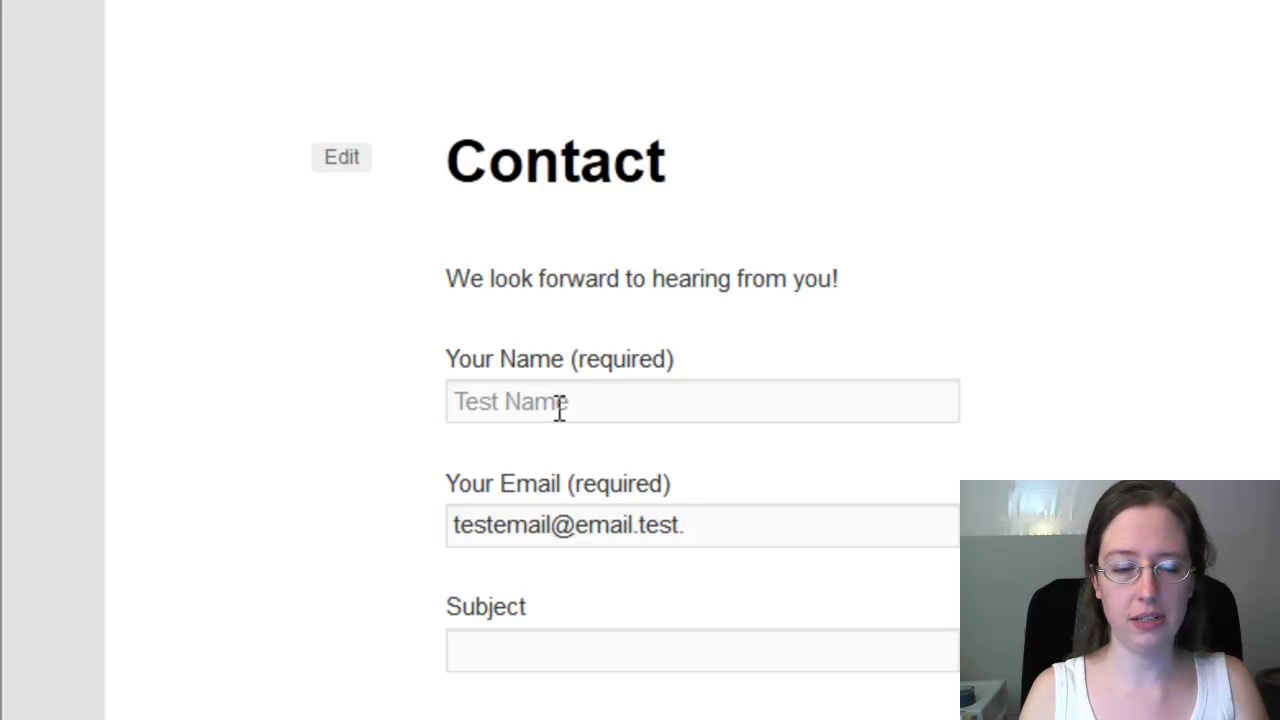
key(BackSpace)
key(BackSpace)
key(BackSpace)
key(BackSpace)
key(BackSpace)
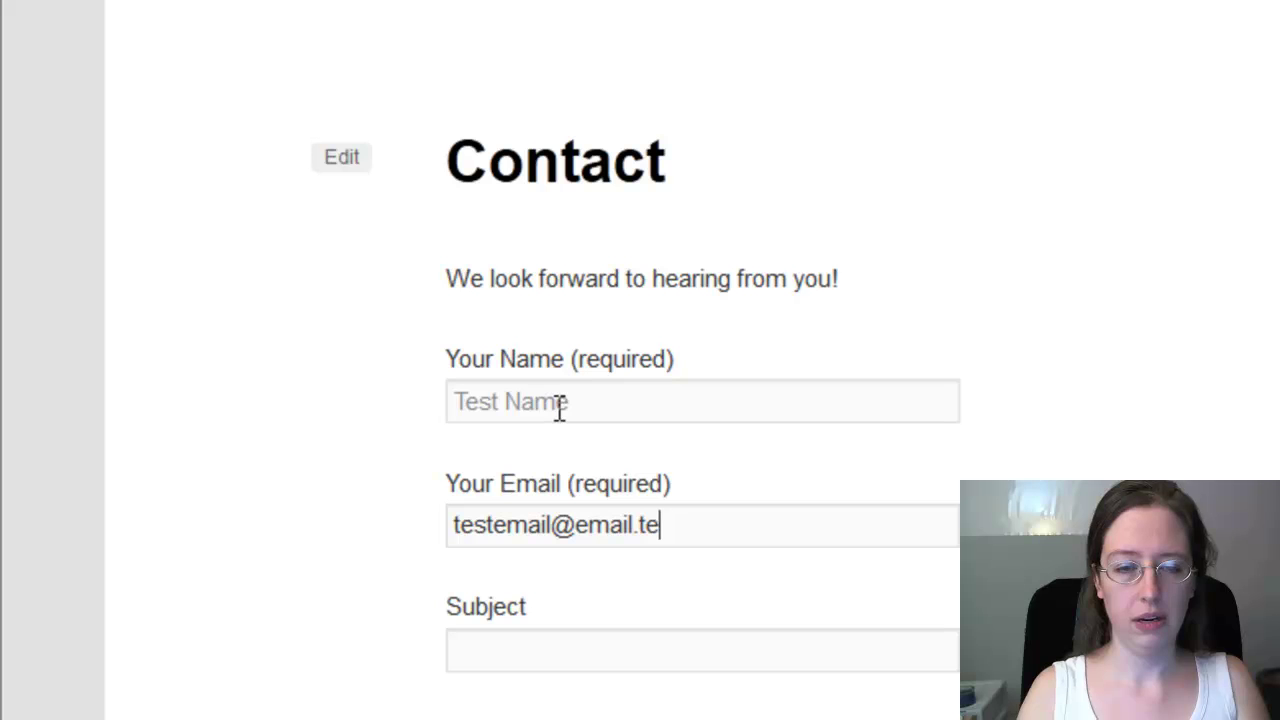
key(BackSpace)
text(test.com)
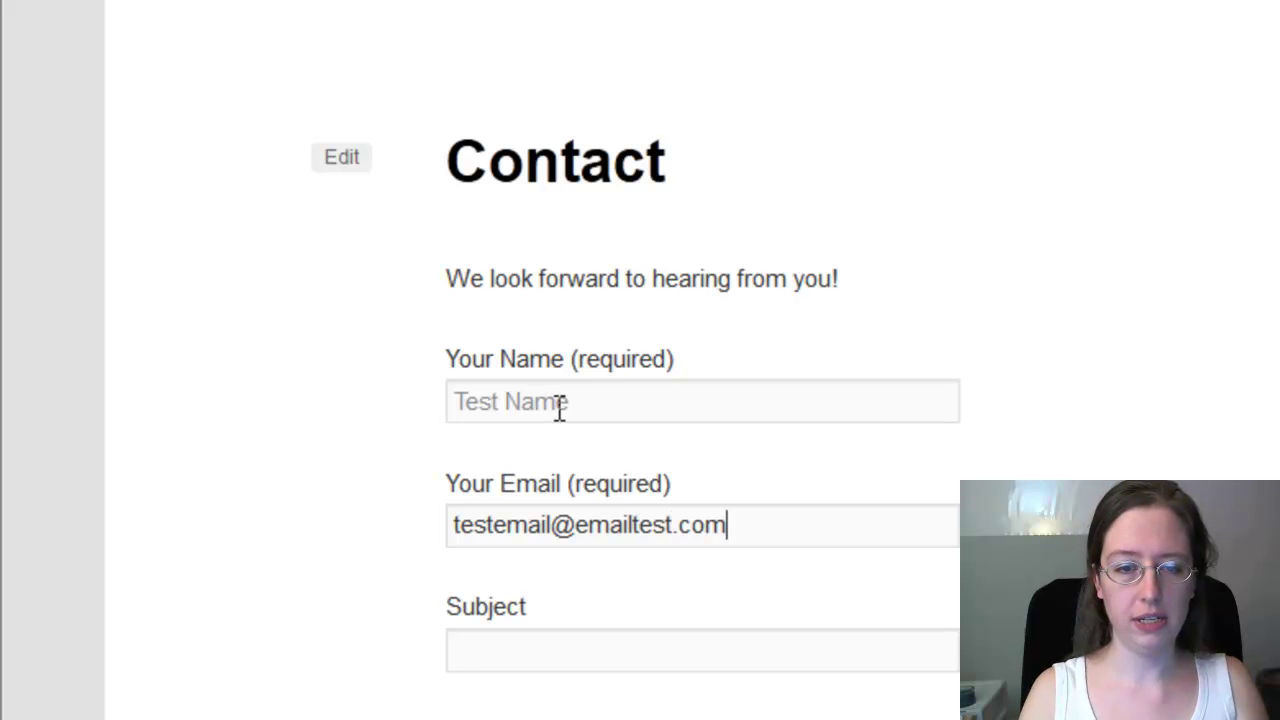
Enter 'Test Subject' in the Subject field and move past the message box.
key(Tab)
text(Test S)
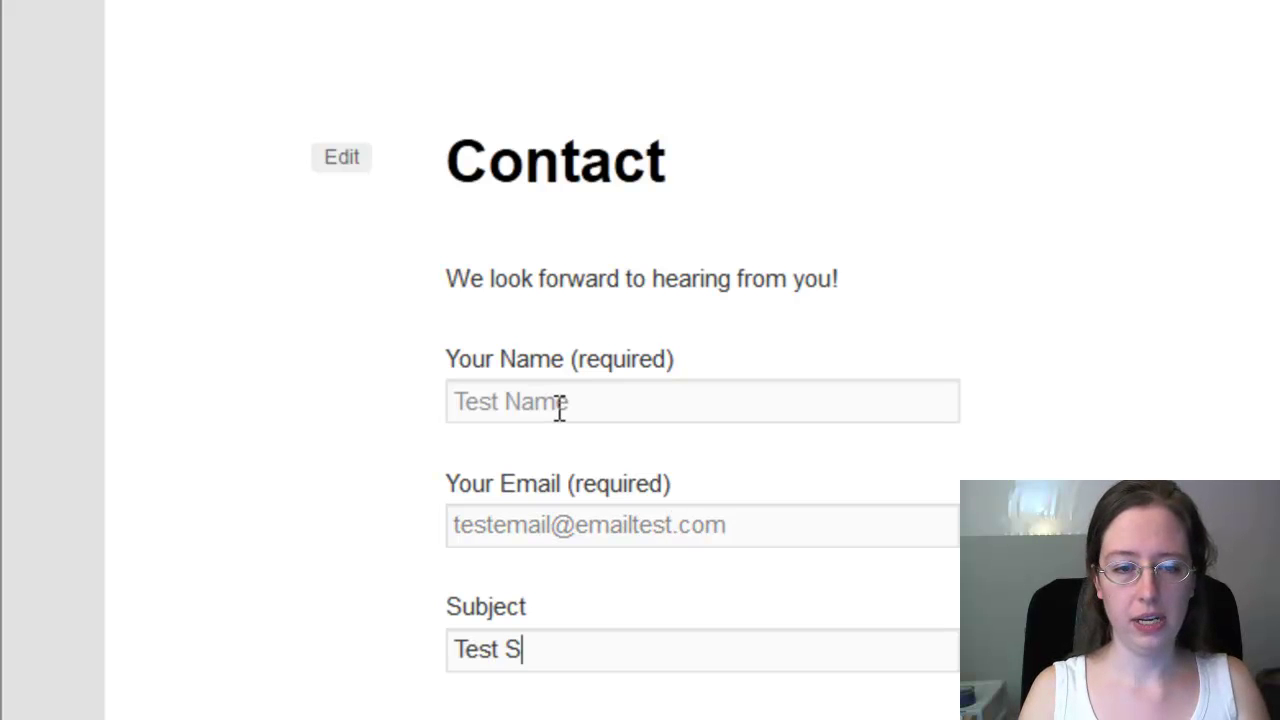
text(ubject)
key(Tab)
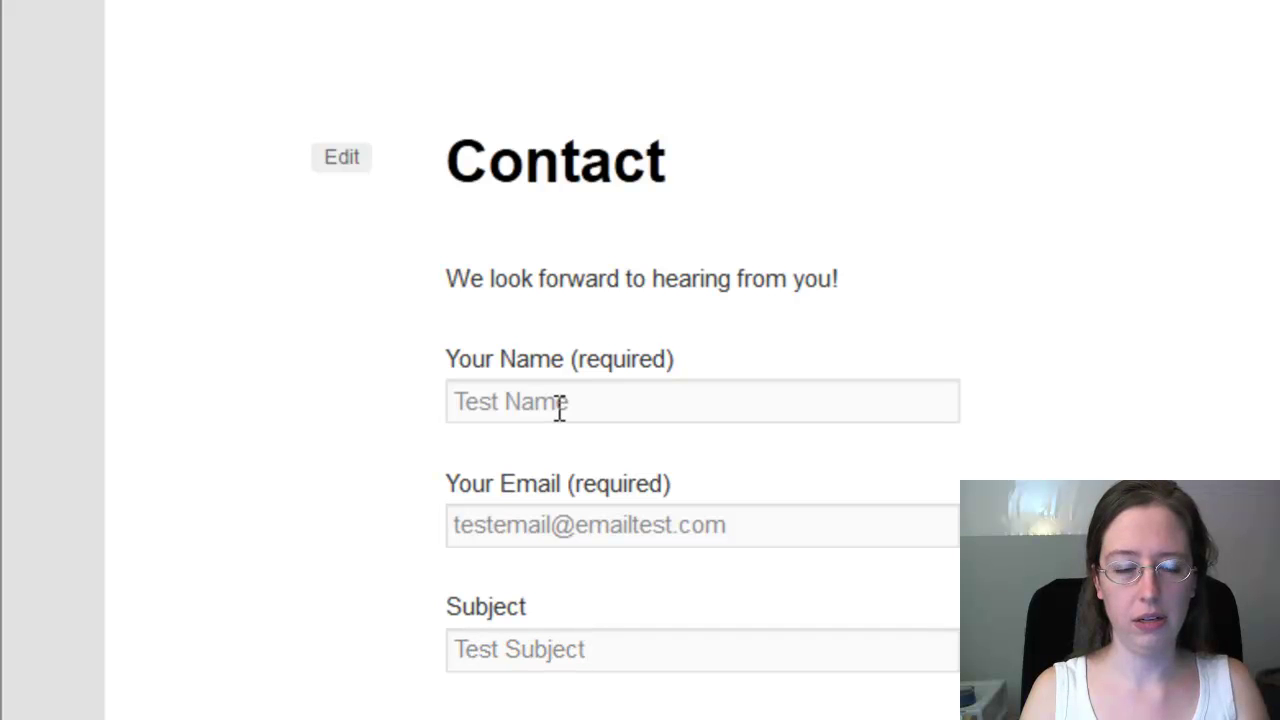
scroll(552, 460, down, 5)
key(Tab)
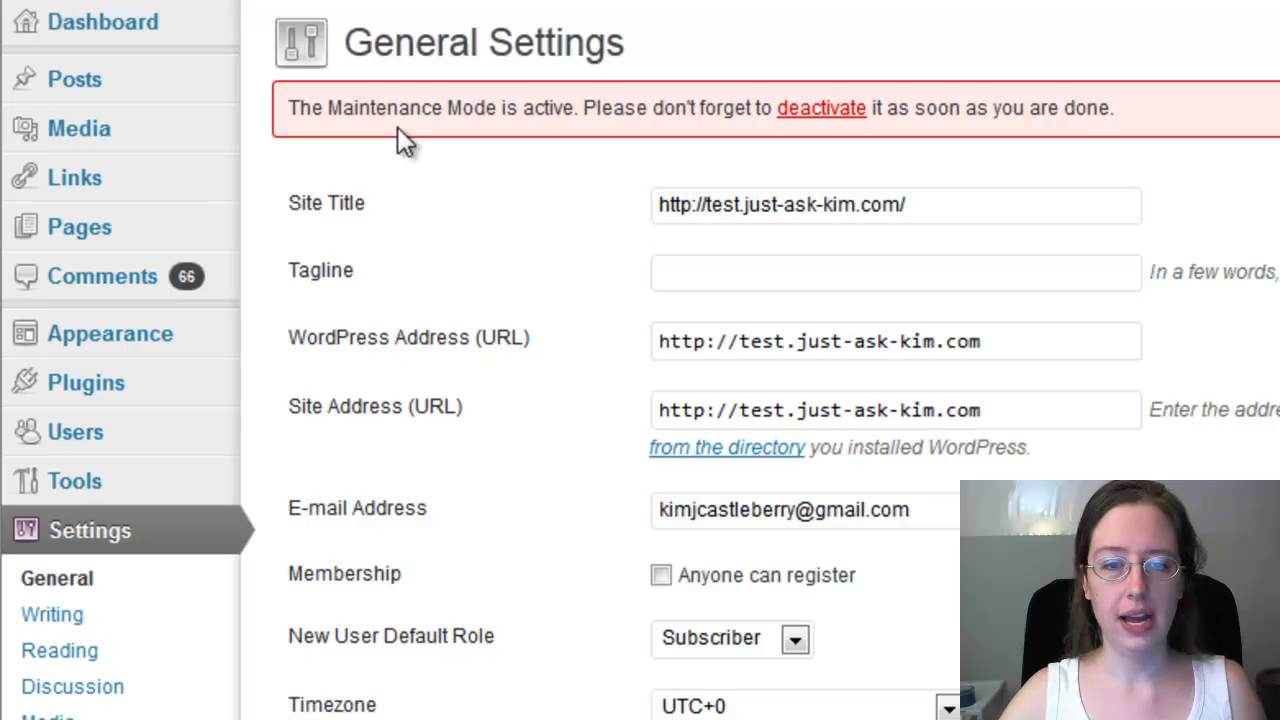
Select the admin e-mail address in General Settings to verify it.
drag(955, 505, 564, 492)
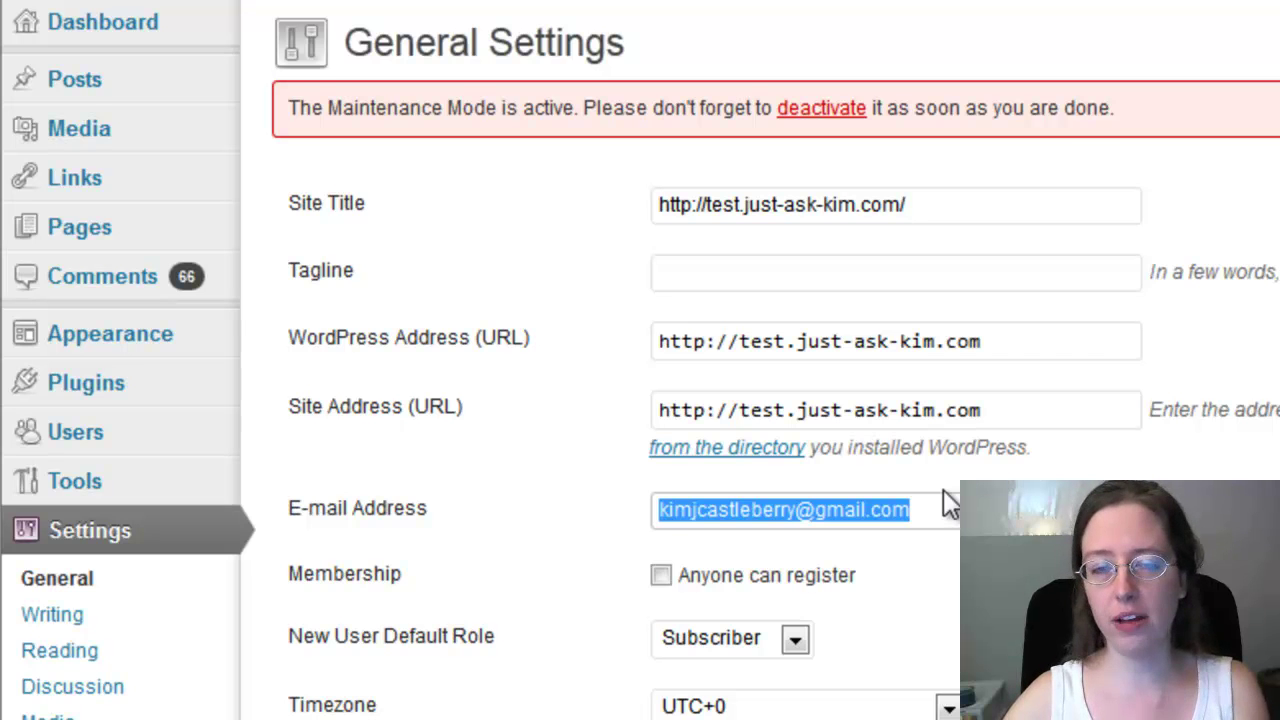
drag(948, 503, 618, 500)
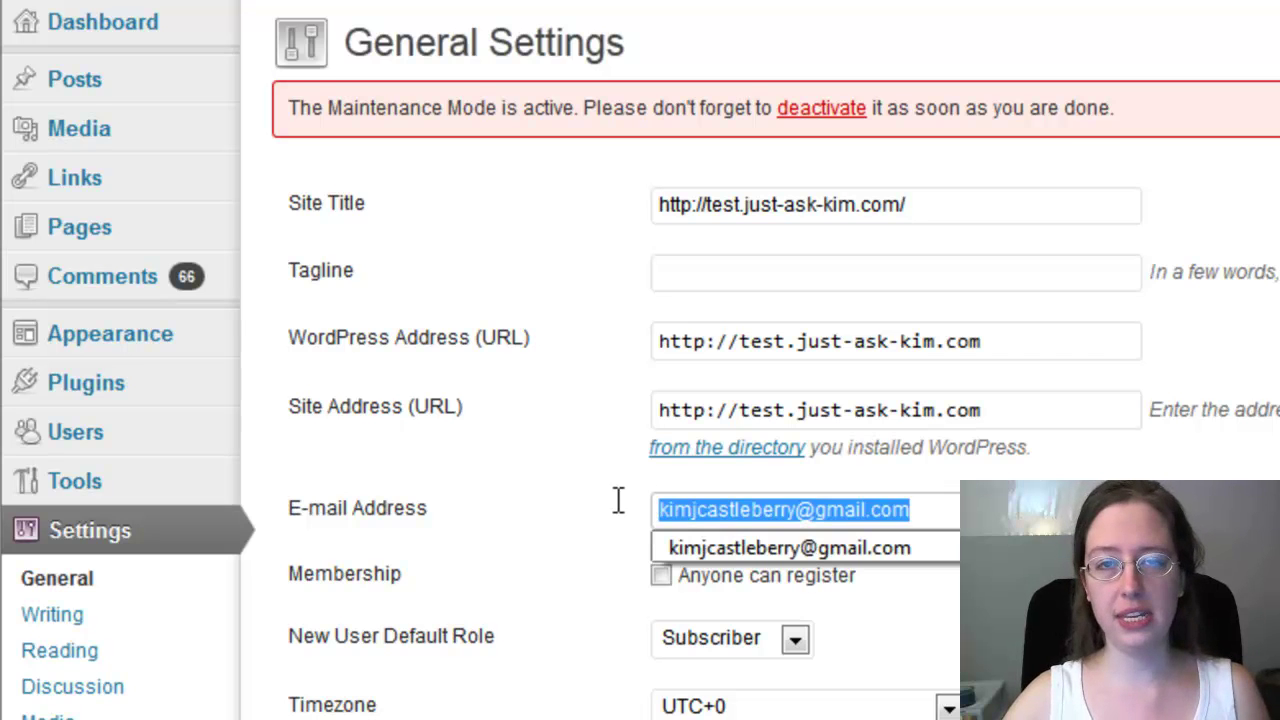
click(697, 508)
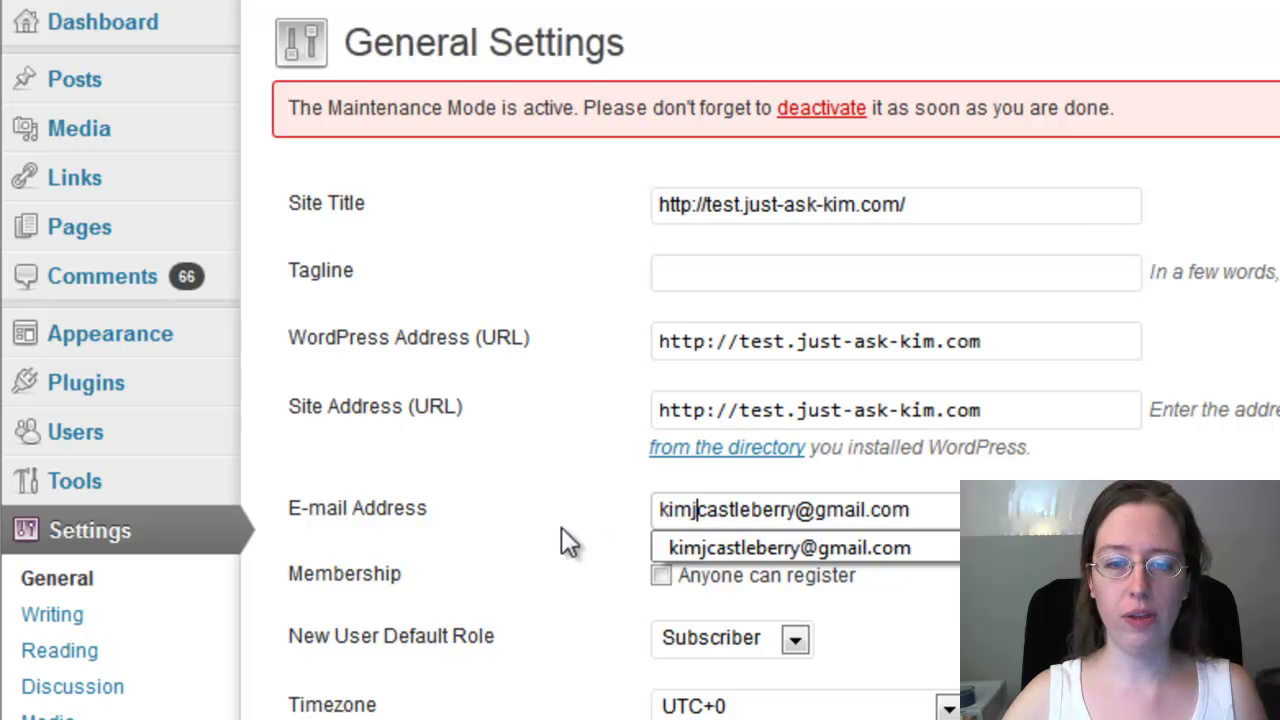
click(561, 530)
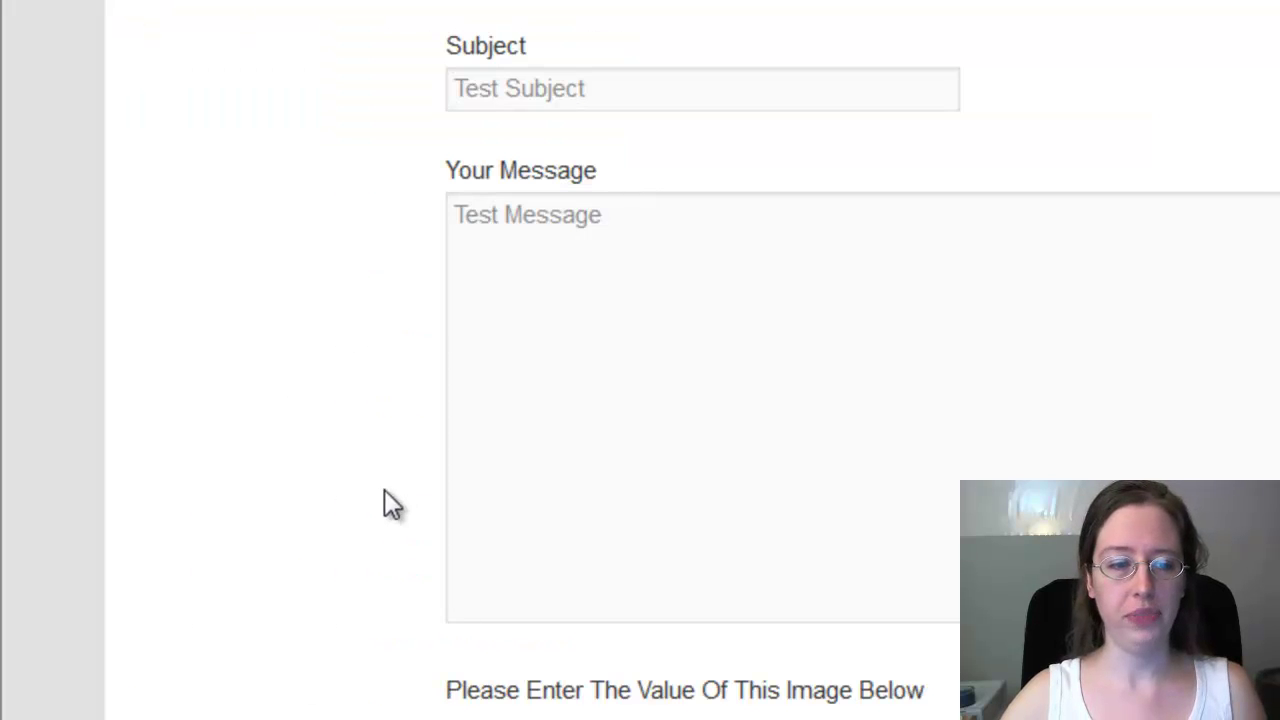
Enter the CAPTCHA code 8ZRH on the Contact form.
click(628, 412)
scroll(500, 565, down, 2)
drag(515, 690, 466, 688)
text(ZRH)
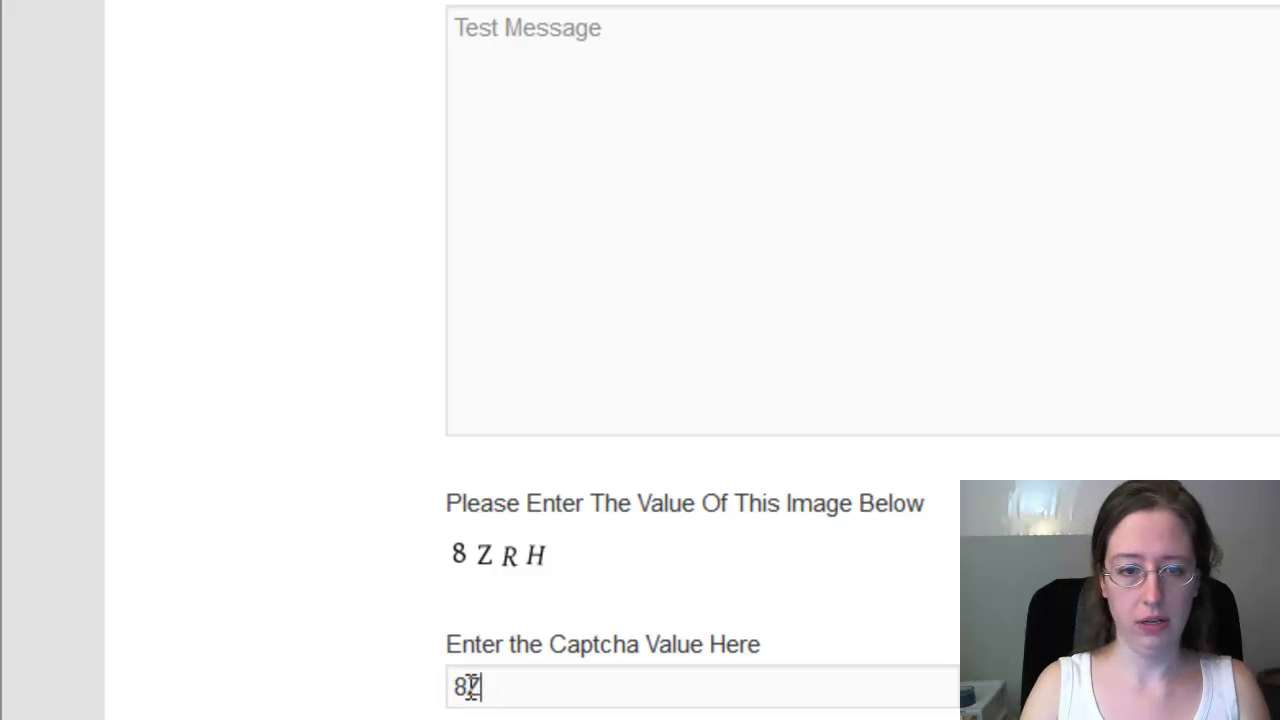
click(927, 567)
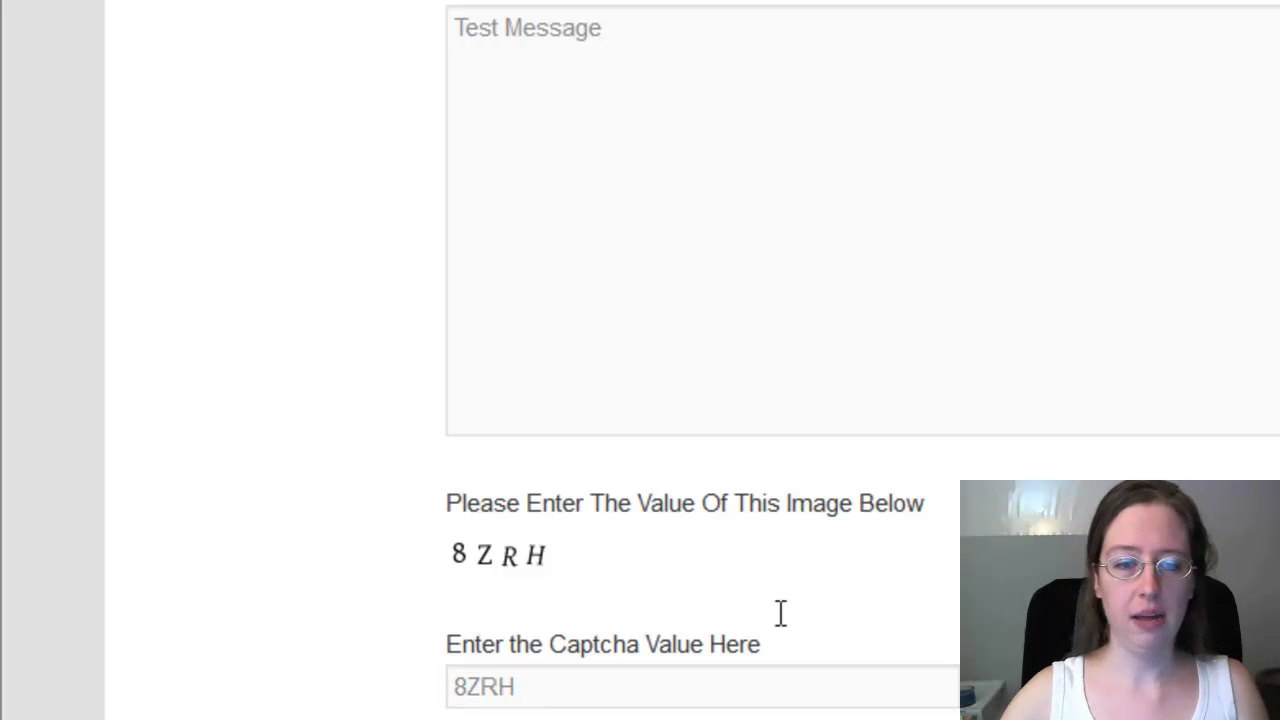
Submit the test message from the Contact form.
key(F5)
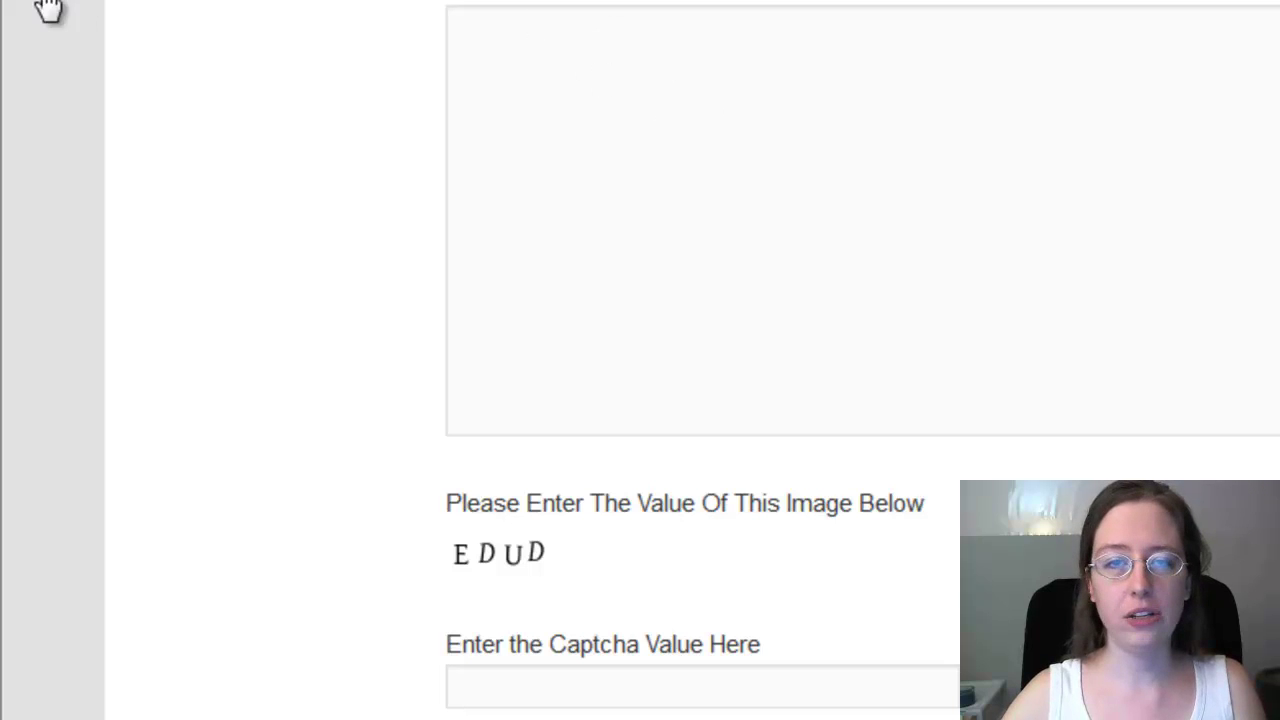
mouse_move(57, 28)
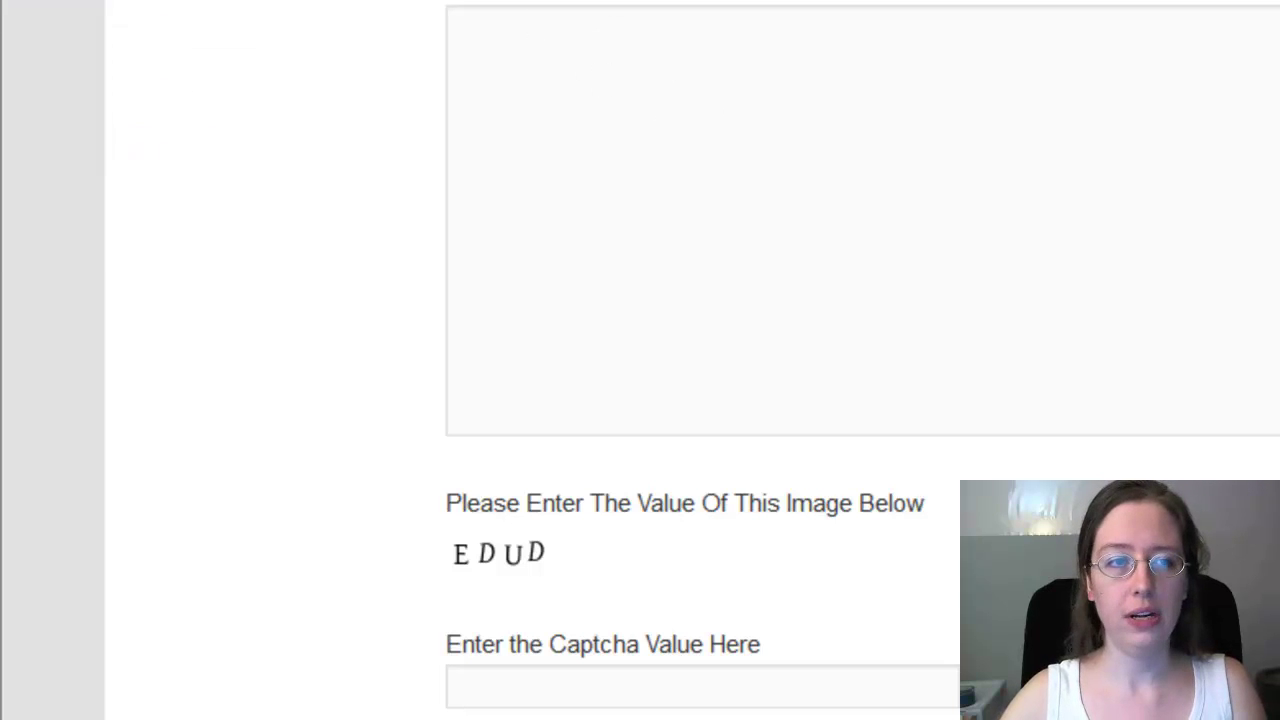
key(ctrl+Tab)
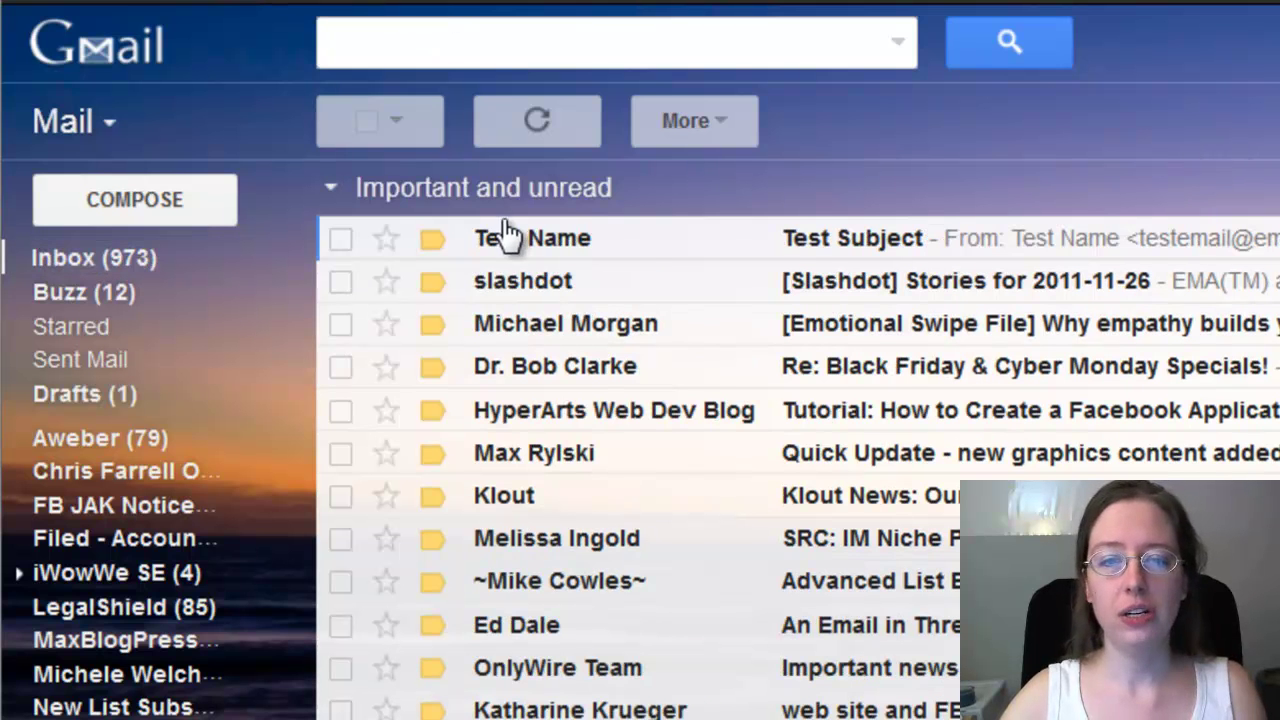
Open the 'Test Subject' email in Gmail and expand its trimmed footer.
click(878, 250)
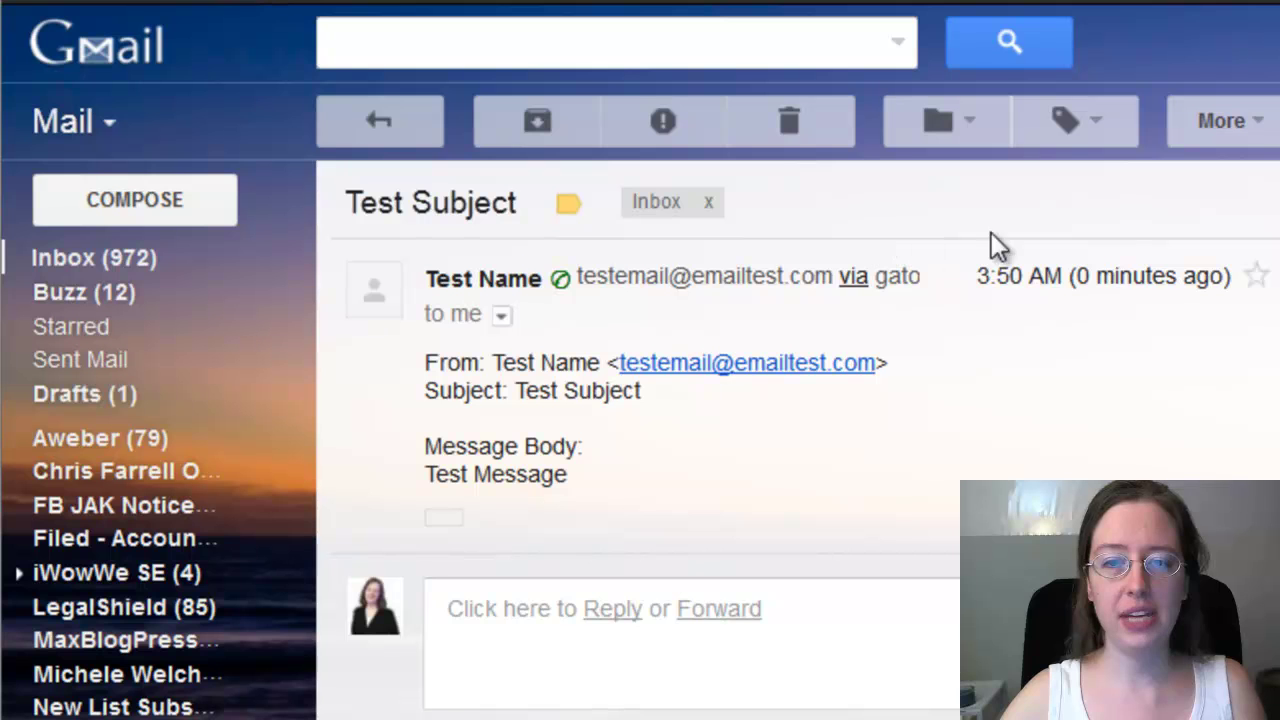
triple_click(514, 478)
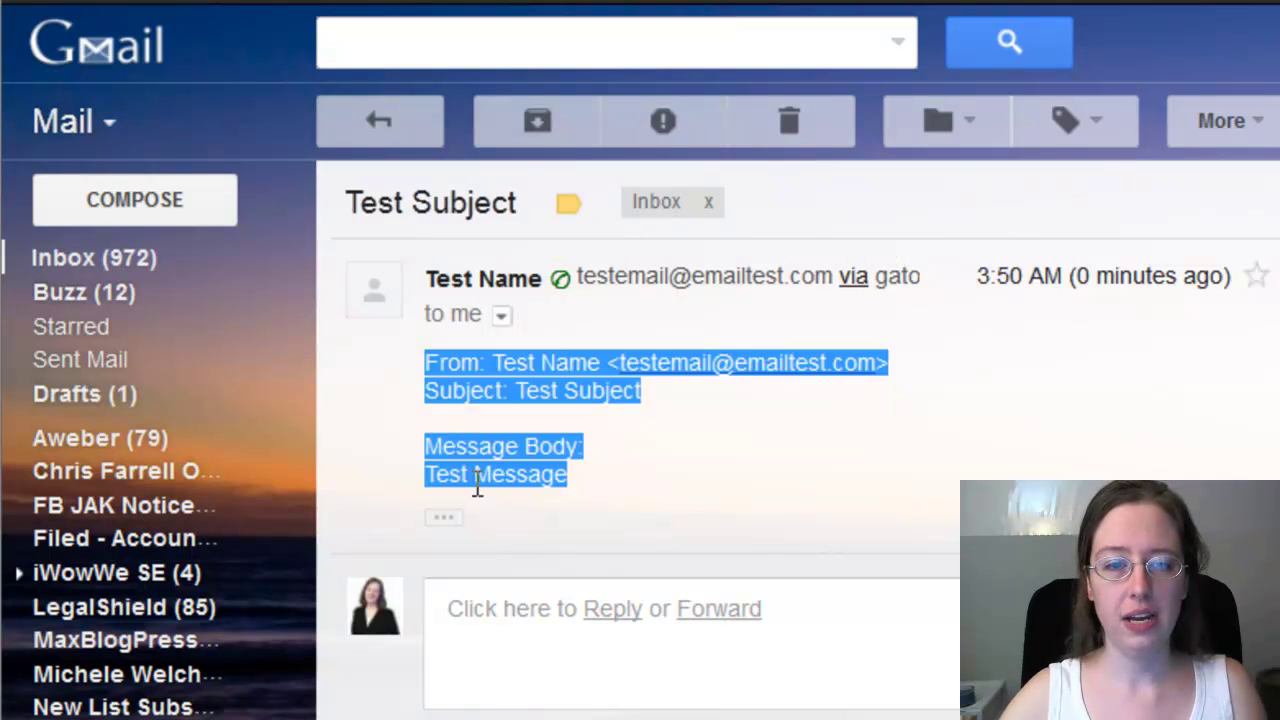
click(444, 517)
click(683, 497)
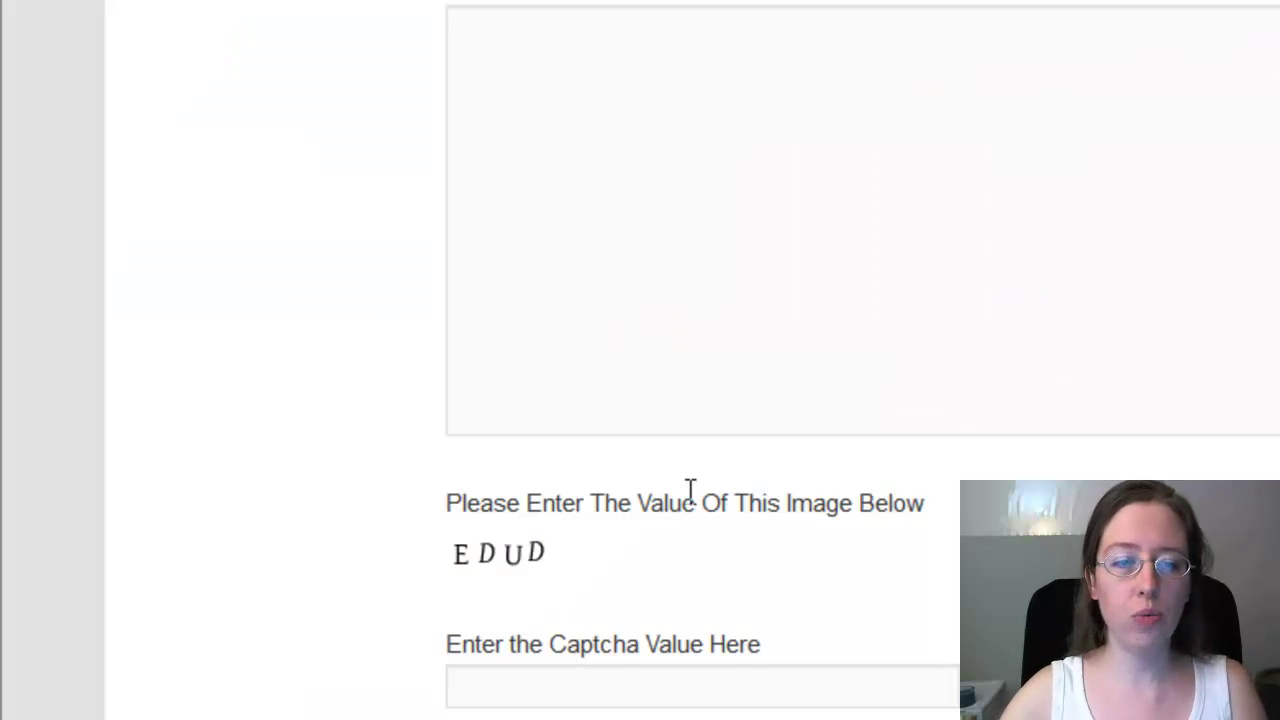
scroll(710, 491, up, 10)
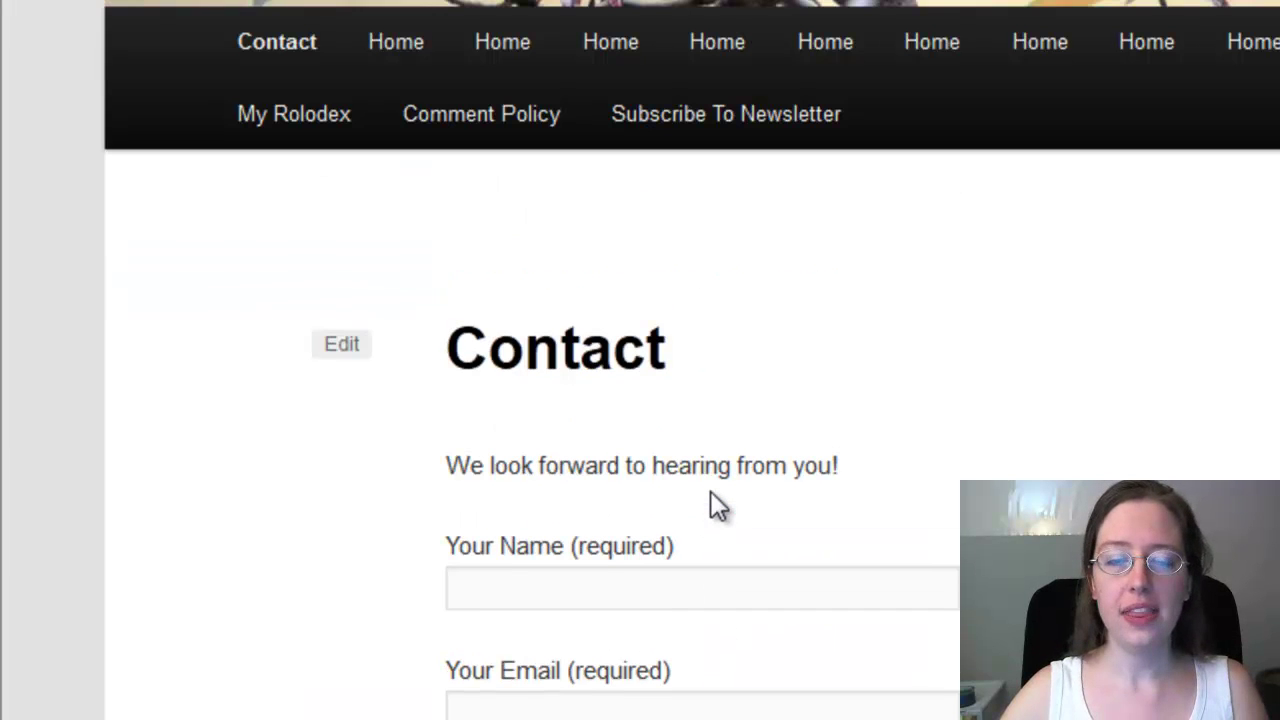